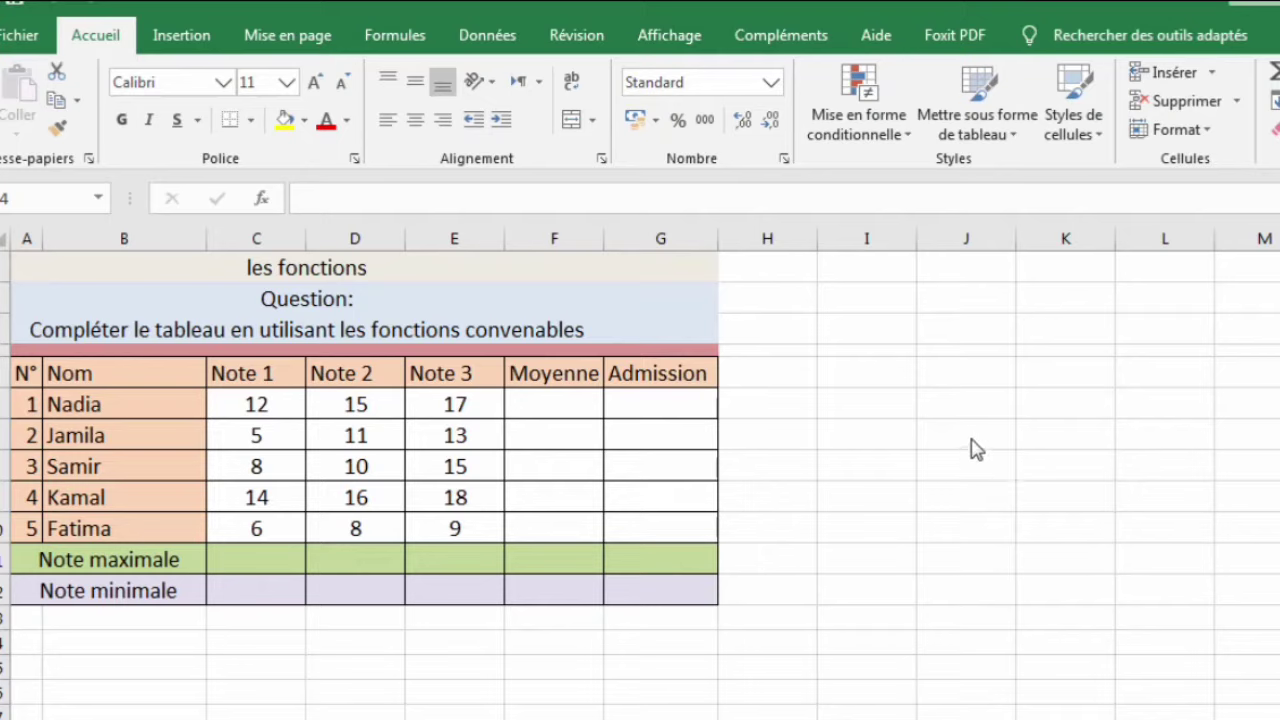
Examine the grade table's columns for Nom, Note 1 to Note 3, Moyenne and Admission, plus the Note maximale row
{"action": "left_click", "coordinate": [922, 446]}
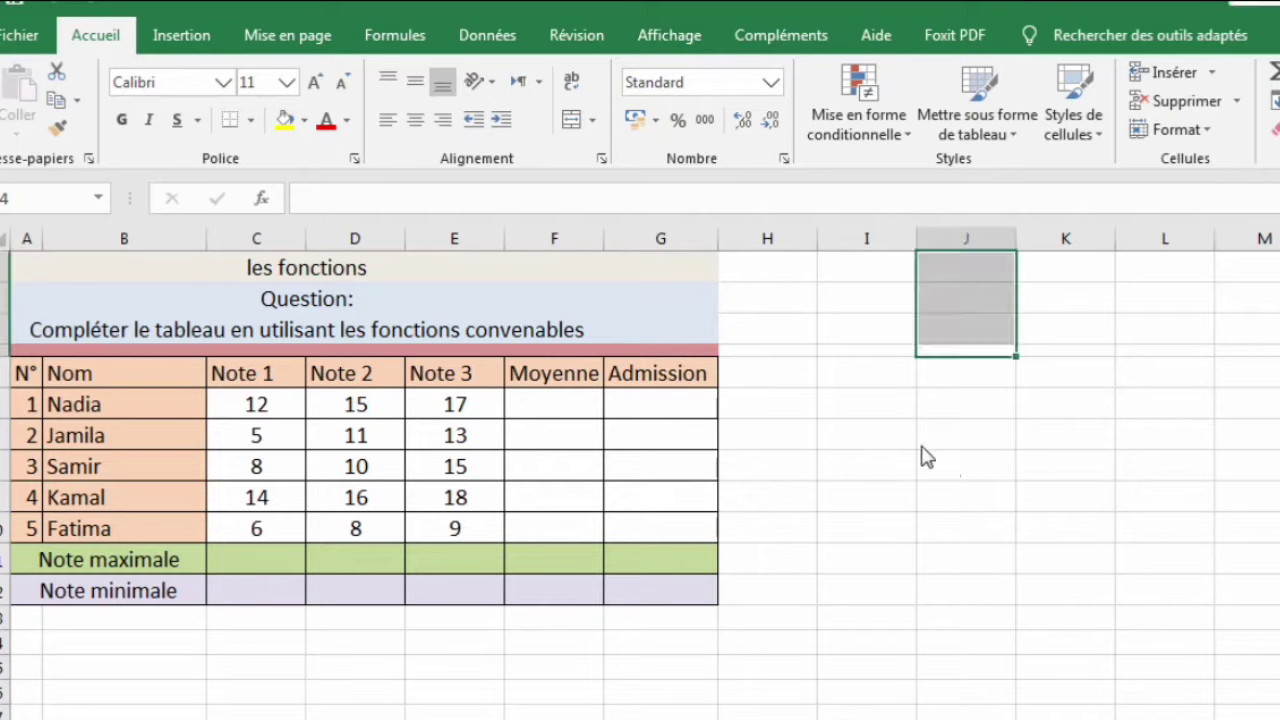
{"action": "left_click", "coordinate": [701, 477]}
{"action": "left_click", "coordinate": [116, 383]}
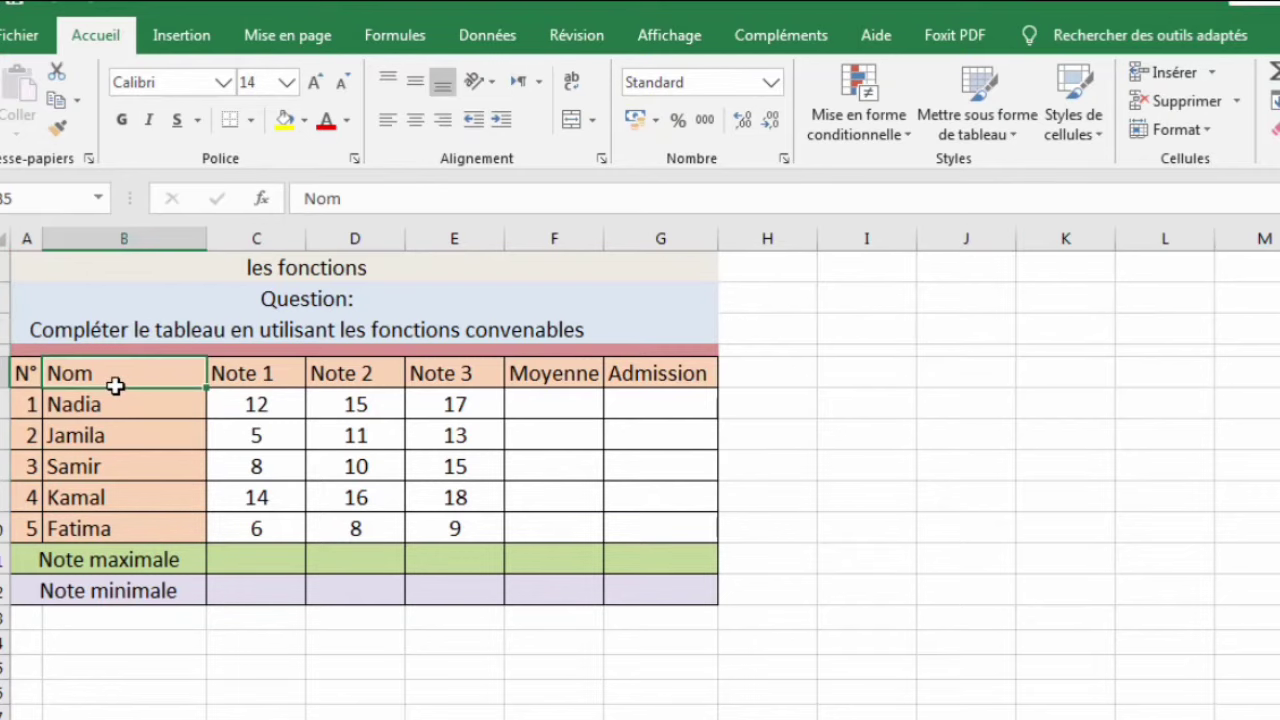
{"action": "left_click", "coordinate": [129, 413]}
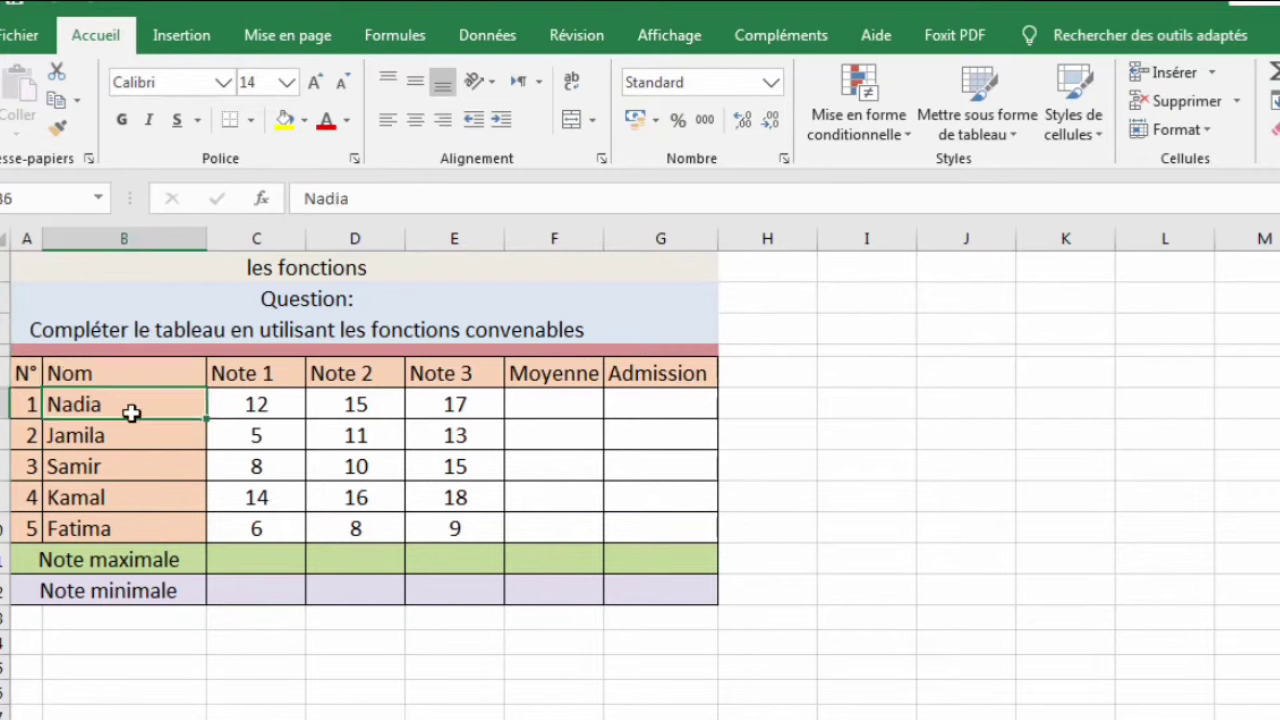
{"action": "left_click", "coordinate": [160, 493]}
{"action": "left_click", "coordinate": [264, 370]}
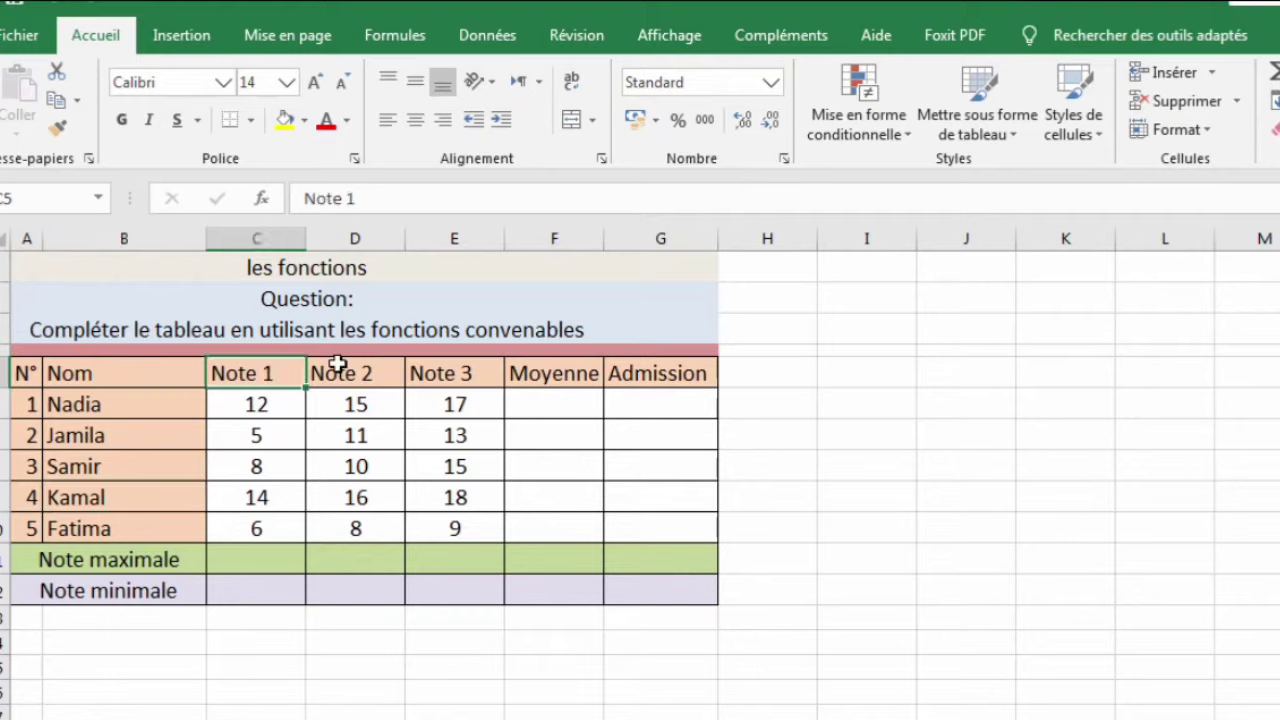
{"action": "left_click", "coordinate": [377, 364]}
{"action": "left_click", "coordinate": [457, 378]}
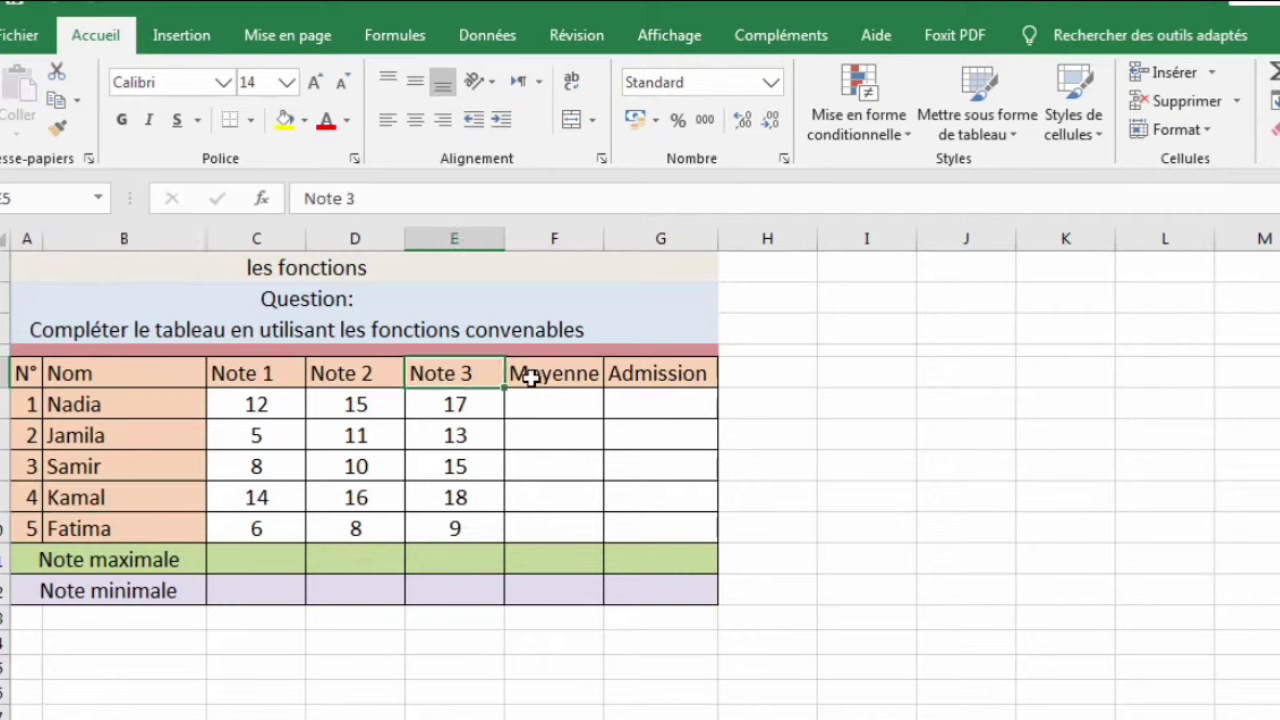
{"action": "left_click", "coordinate": [563, 372]}
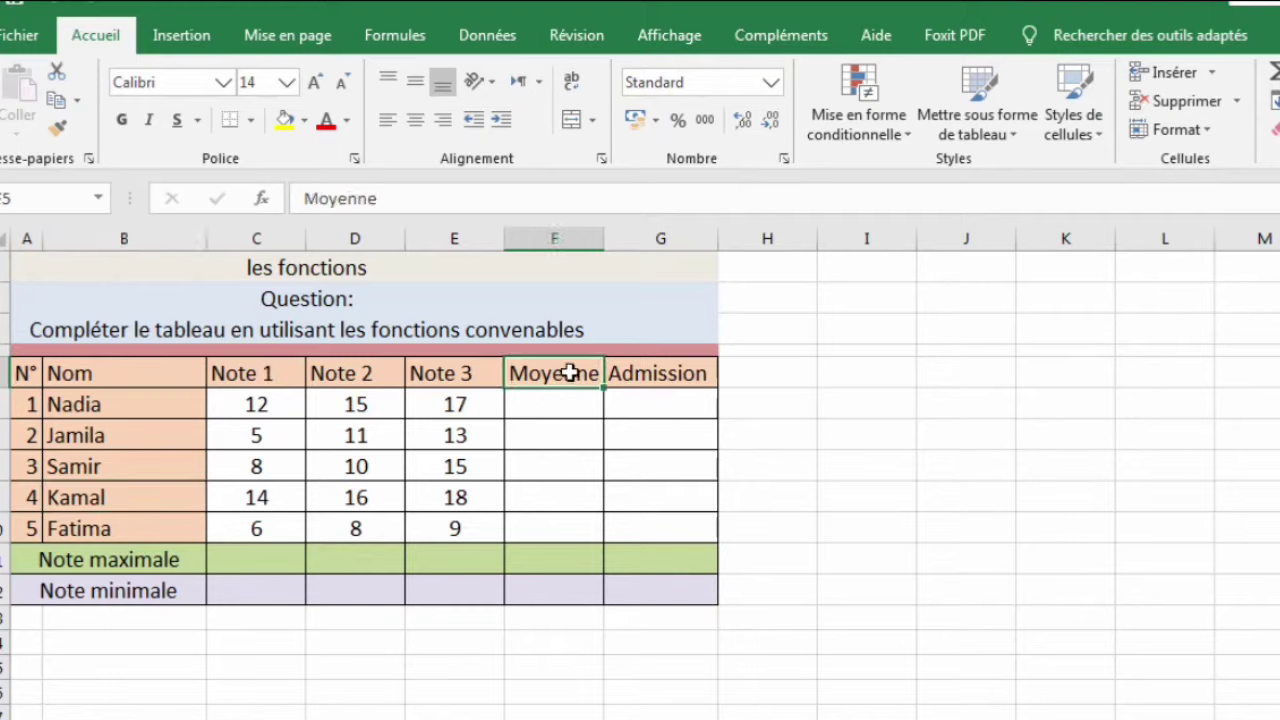
{"action": "left_click", "coordinate": [654, 372]}
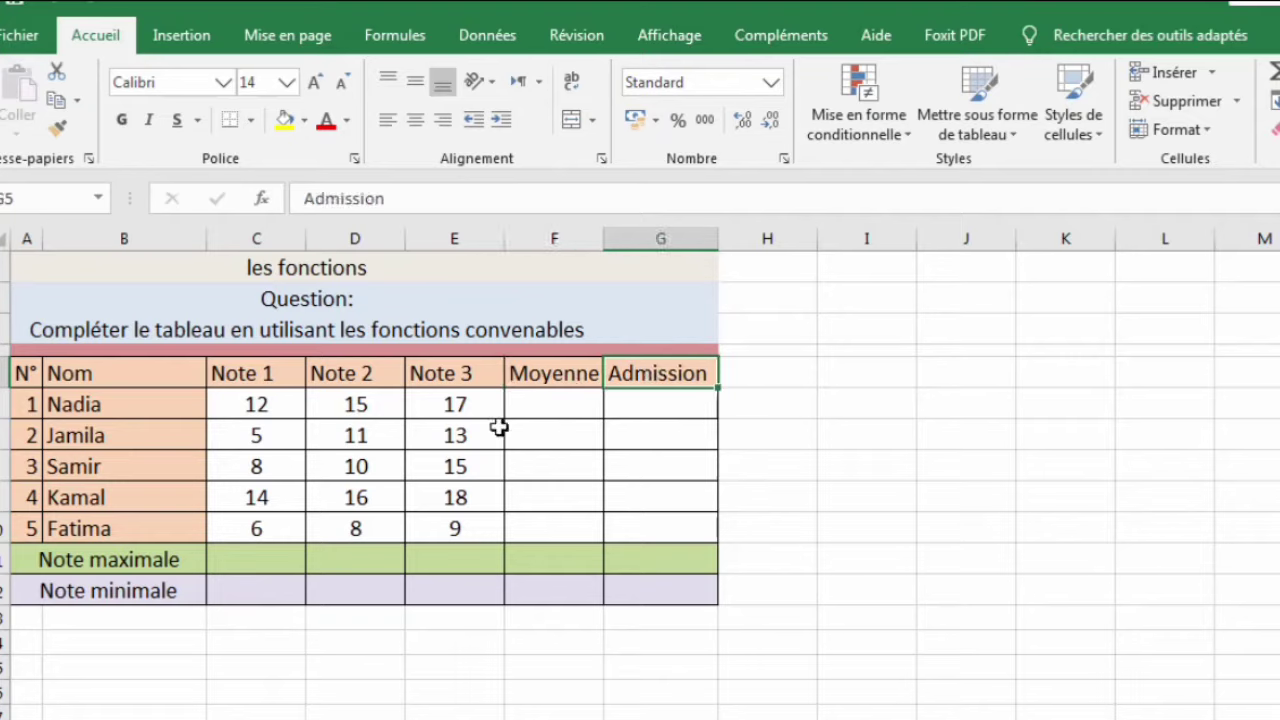
{"action": "left_click", "coordinate": [245, 560]}
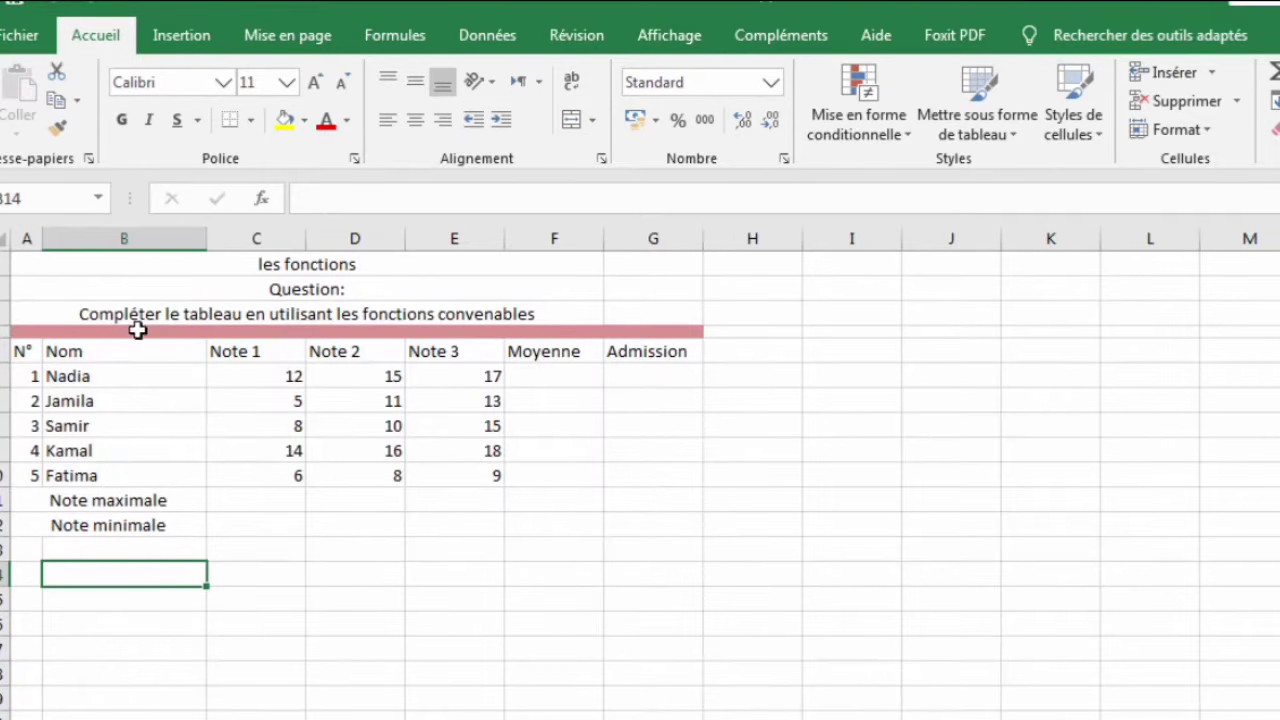
Unmerge the "les fonctions" title cell in A1:F1 of the unformatted table
{"action": "left_click", "coordinate": [138, 333]}
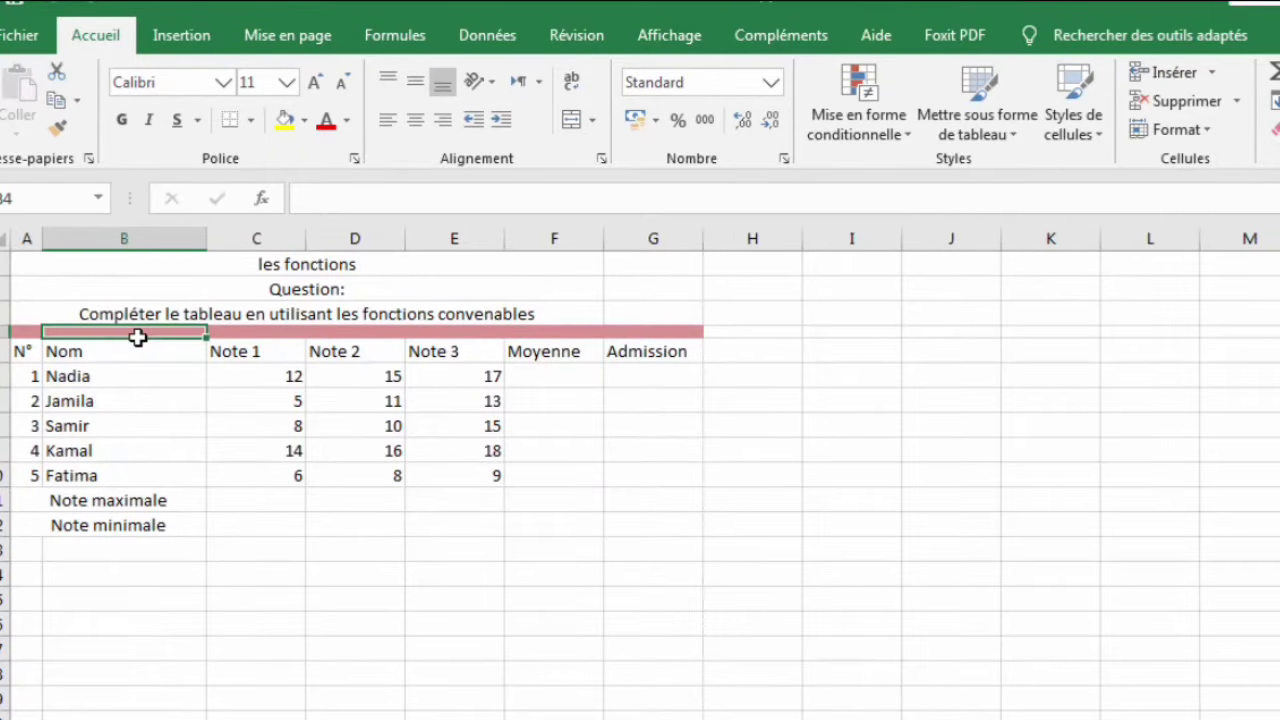
{"action": "left_click", "coordinate": [232, 374]}
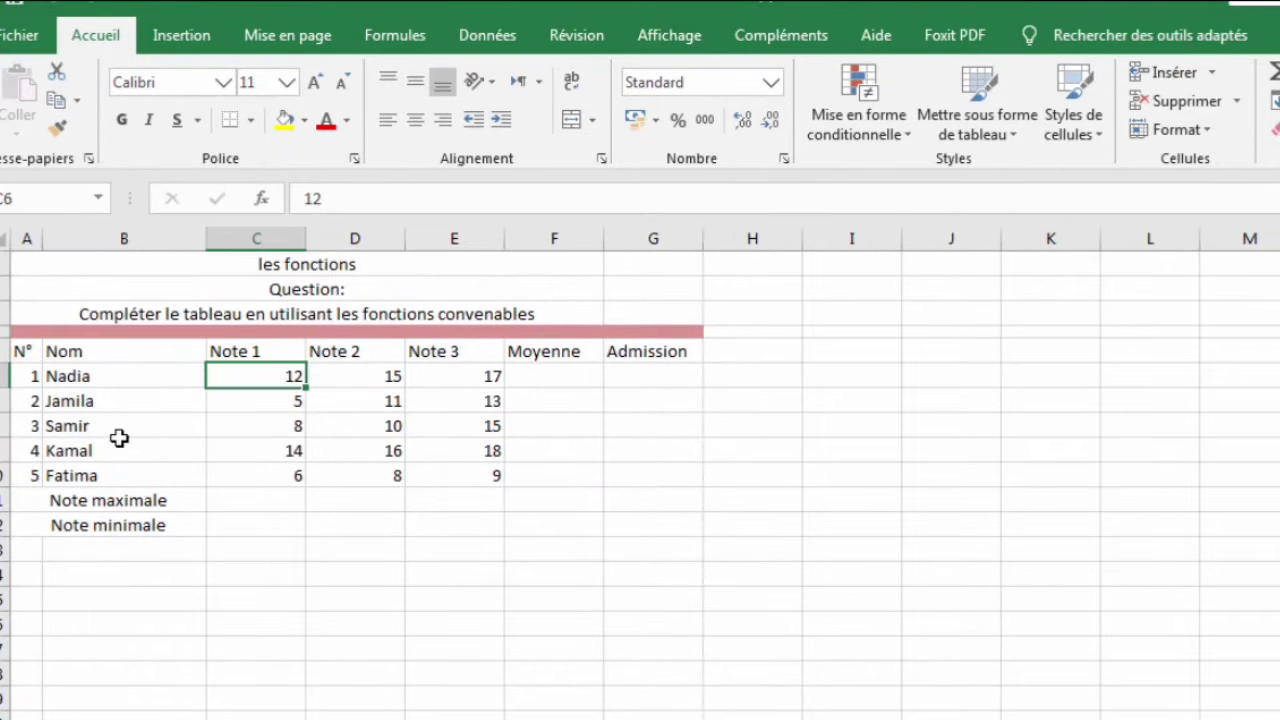
{"action": "left_click", "coordinate": [156, 262]}
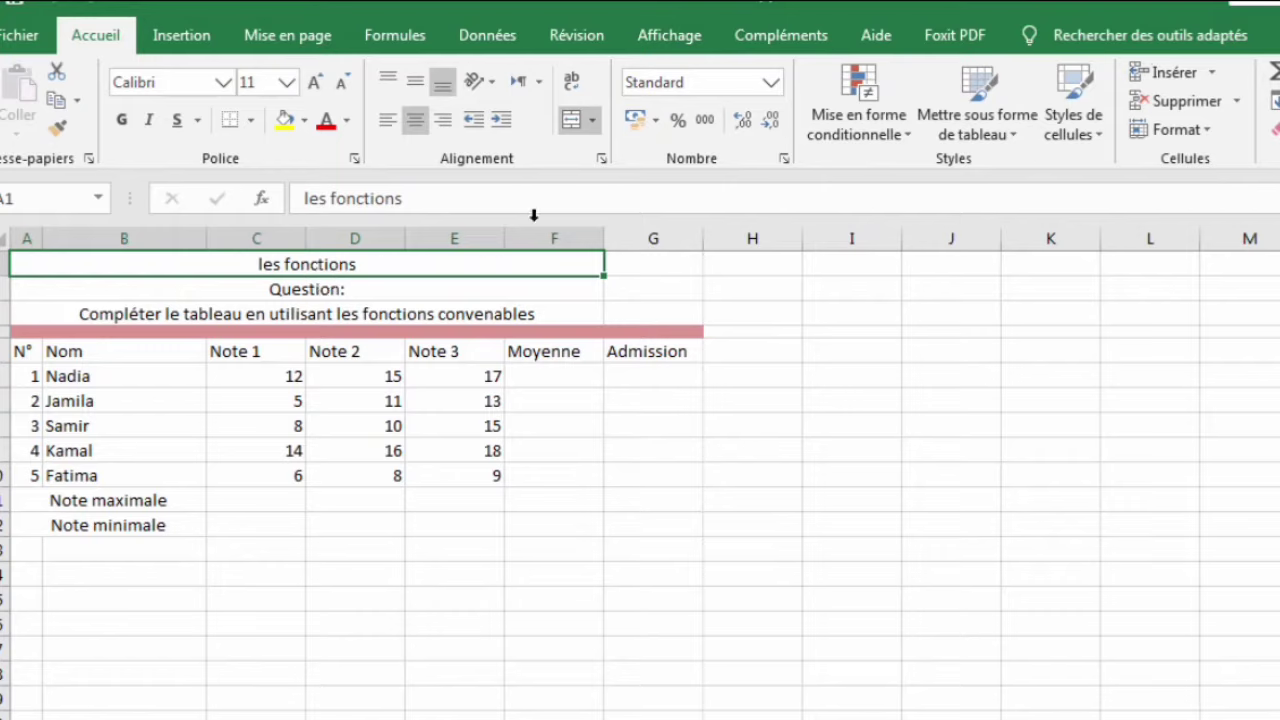
{"action": "left_click", "coordinate": [592, 119]}
{"action": "left_click", "coordinate": [471, 235]}
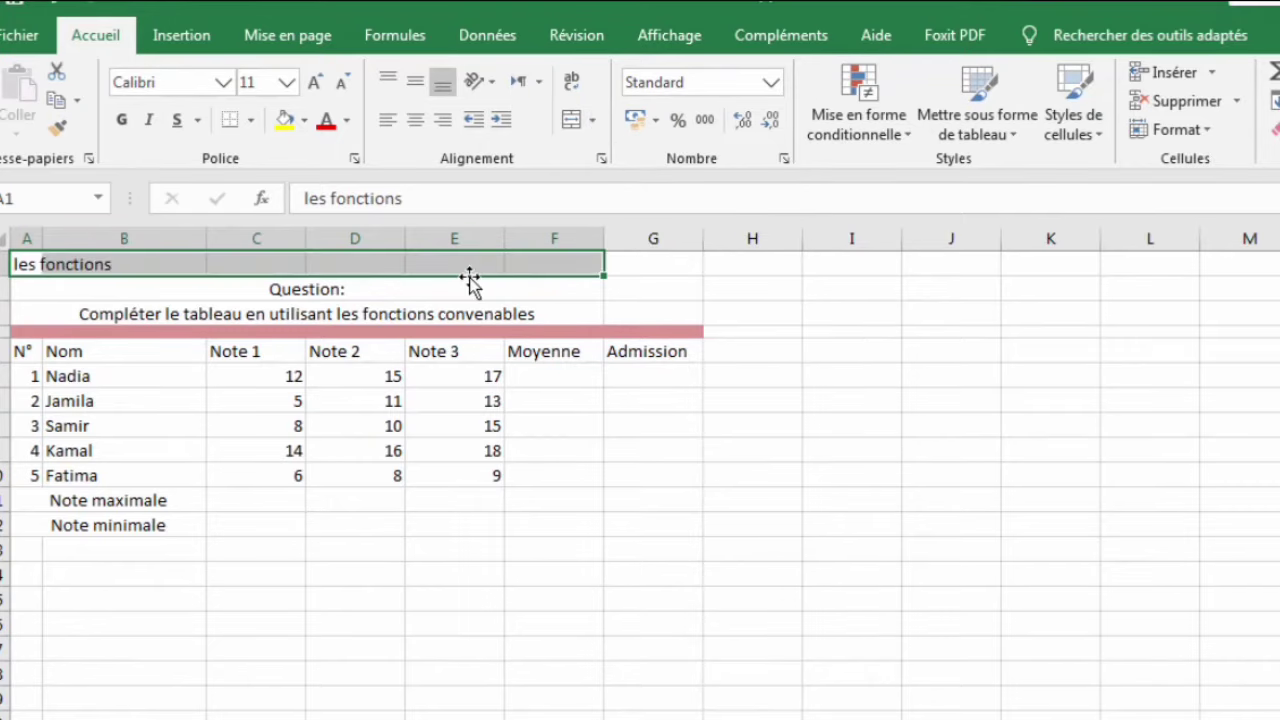
Merge and center the "les fonctions" title across A1:F1
{"action": "left_click", "coordinate": [524, 292]}
{"action": "left_click", "coordinate": [554, 264]}
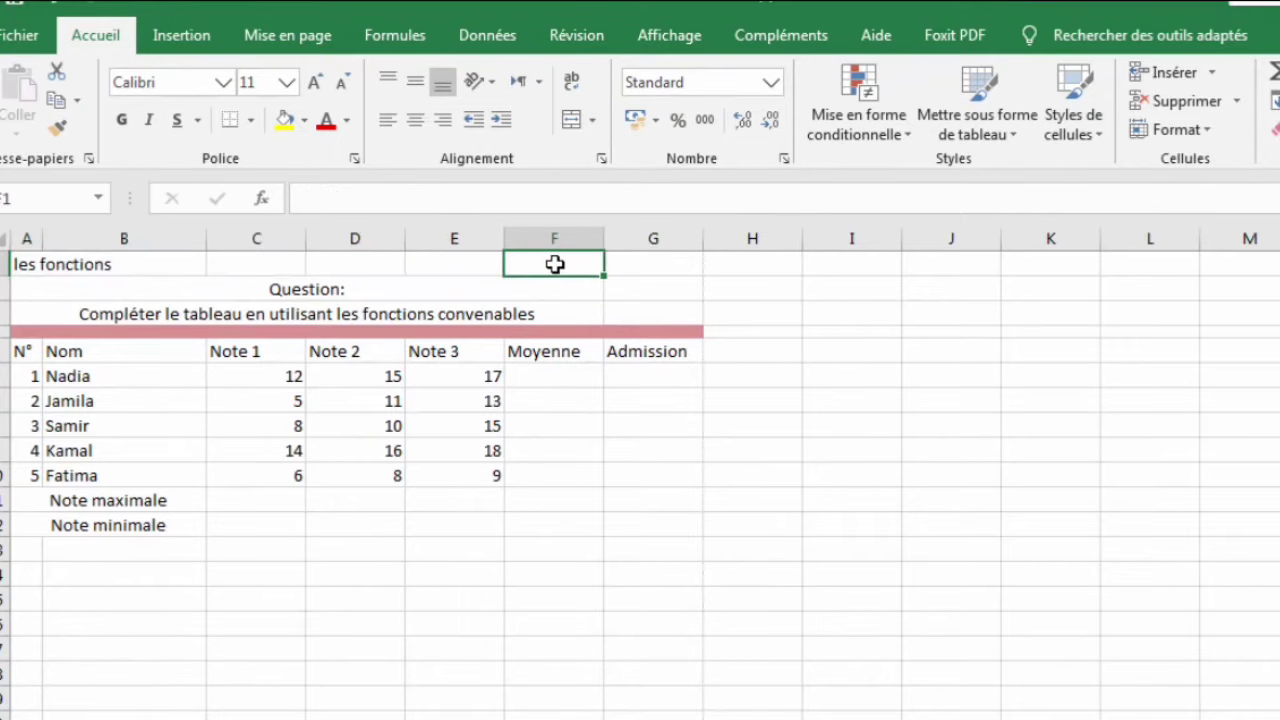
{"action": "left_click_drag", "start_coordinate": [110, 268], "coordinate": [578, 276]}
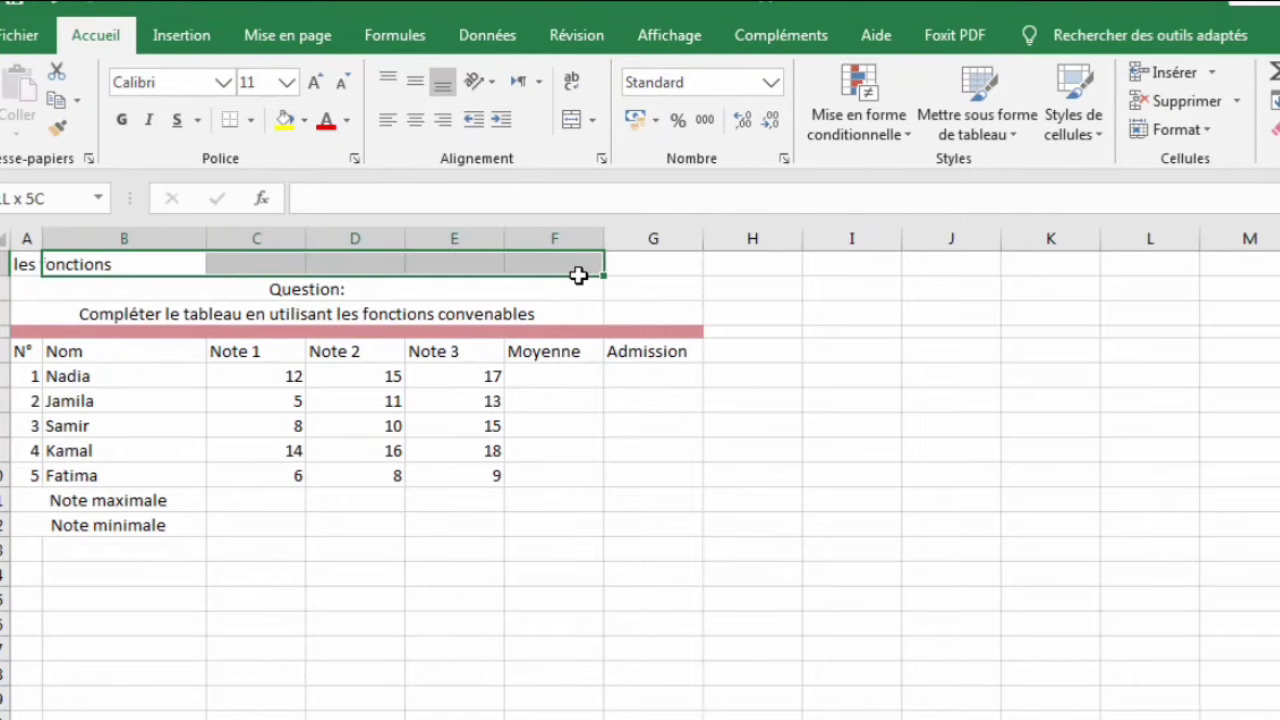
{"action": "left_click_drag", "start_coordinate": [23, 260], "coordinate": [371, 286]}
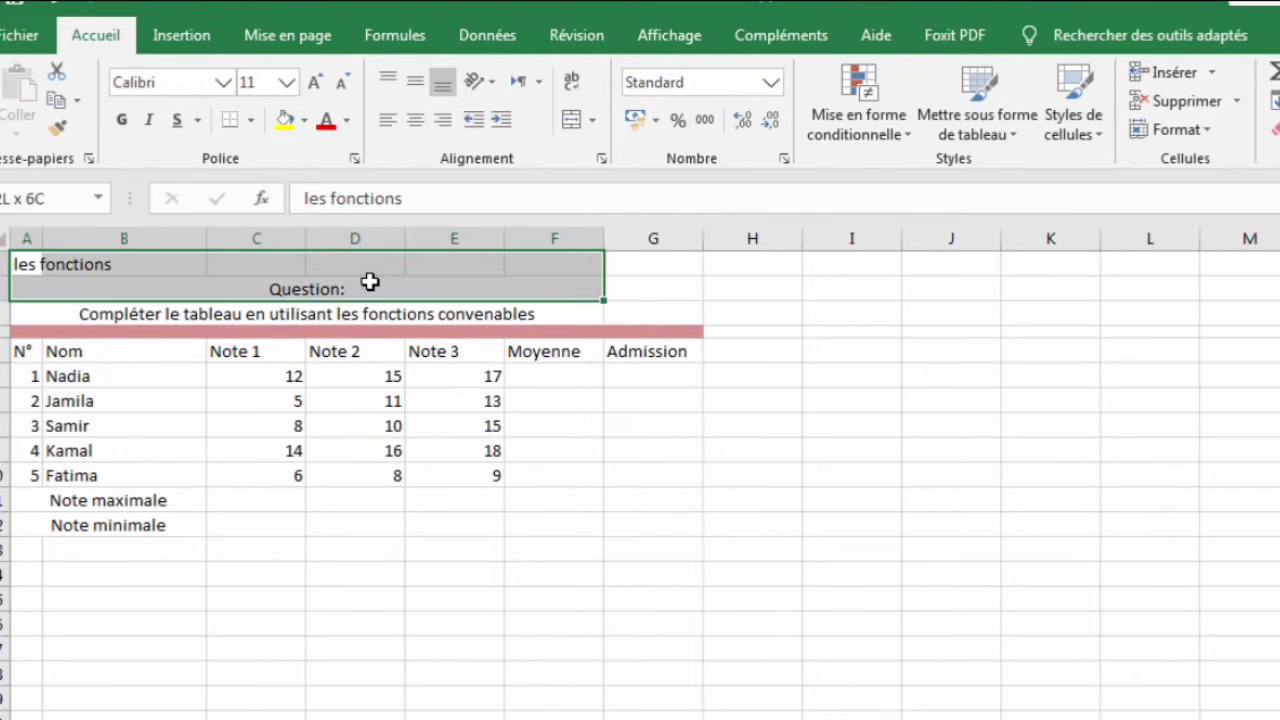
{"action": "left_click_drag", "start_coordinate": [540, 263], "coordinate": [551, 251]}
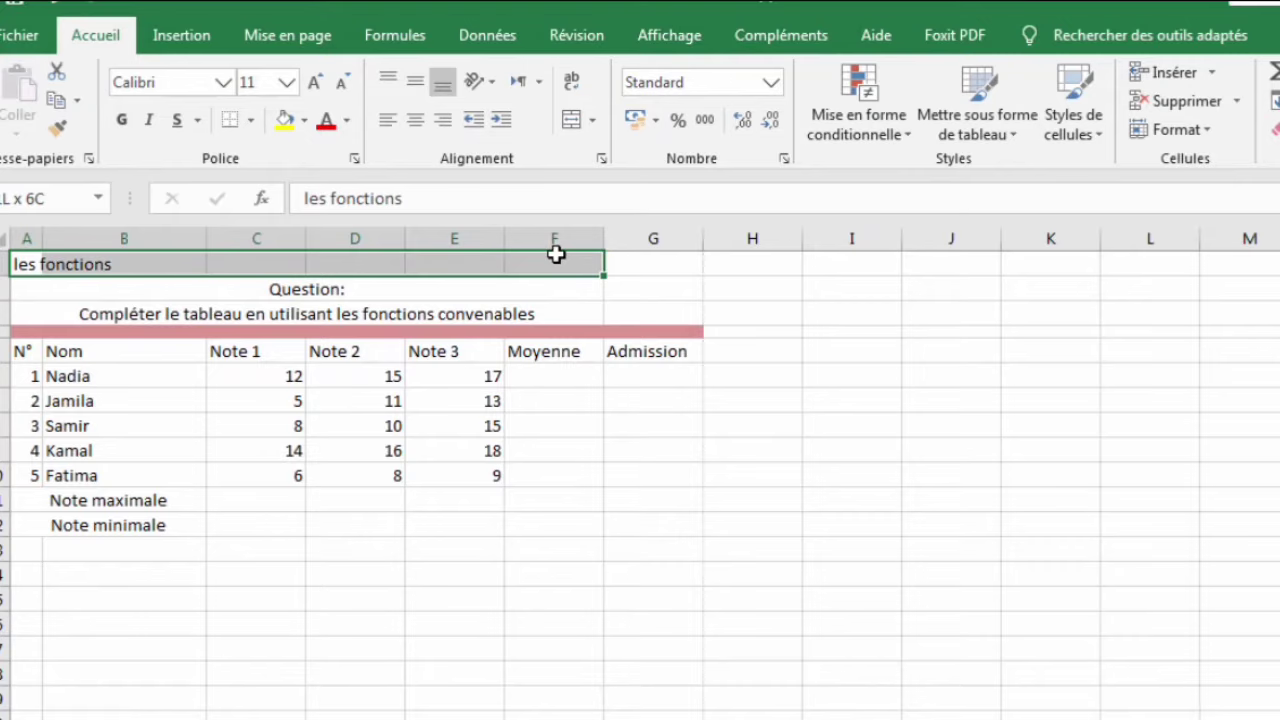
{"action": "left_click", "coordinate": [593, 120]}
{"action": "left_click", "coordinate": [600, 152]}
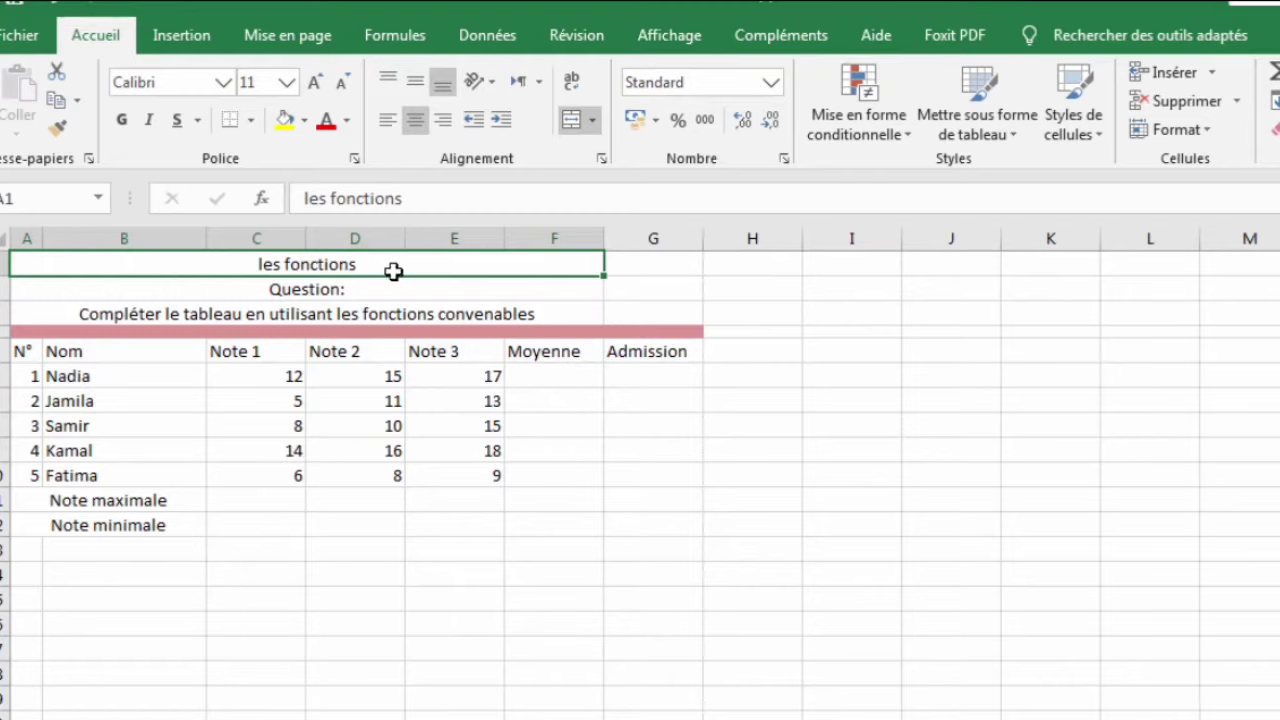
Move the Moyenne and Admission headers one column over, from F5:G5 to G5:H5
{"action": "left_click", "coordinate": [586, 424]}
{"action": "left_click", "coordinate": [584, 354]}
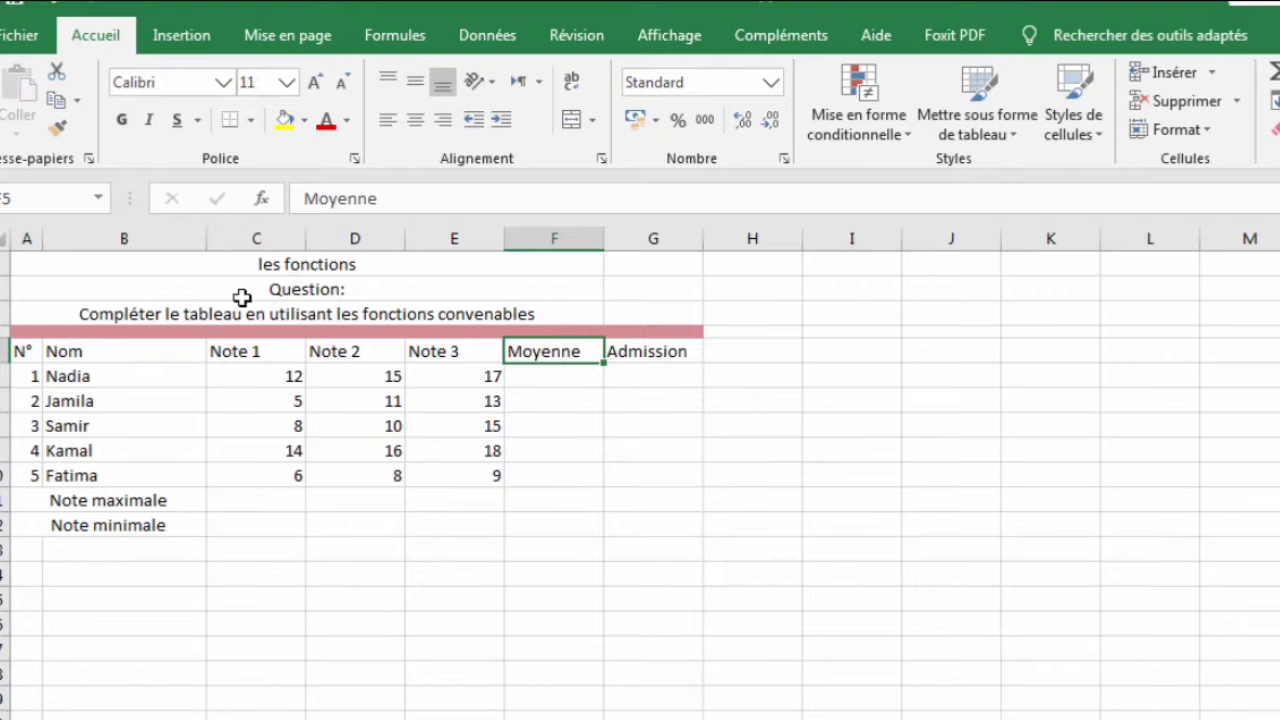
{"action": "left_click", "coordinate": [586, 378]}
{"action": "left_click", "coordinate": [592, 358]}
{"action": "left_click_drag", "start_coordinate": [588, 357], "coordinate": [733, 354]}
{"action": "right_click", "coordinate": [663, 353]}
{"action": "key", "text": "Escape"}
{"action": "key", "text": "ctrl+c"}
{"action": "right_click", "coordinate": [733, 354]}
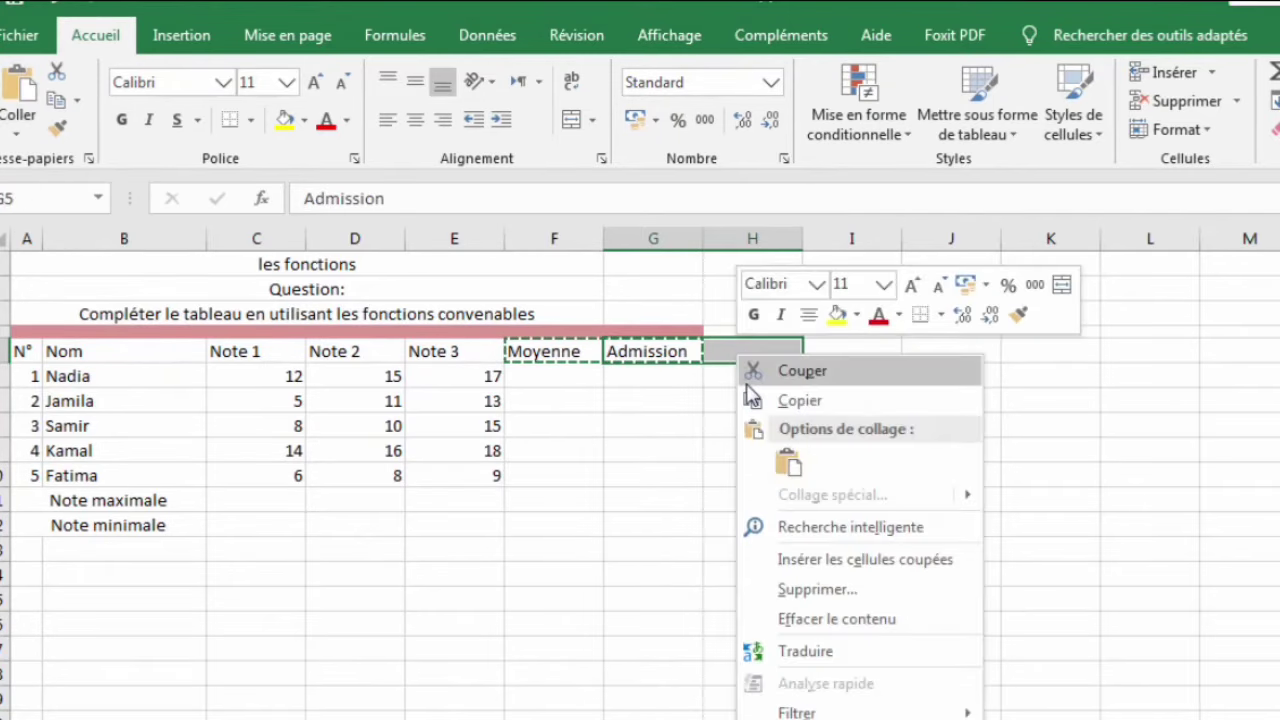
{"action": "left_click", "coordinate": [775, 462]}
Enter the header "Somme" in the empty cell F5 between Note 3 and Moyenne
{"action": "left_click", "coordinate": [563, 350]}
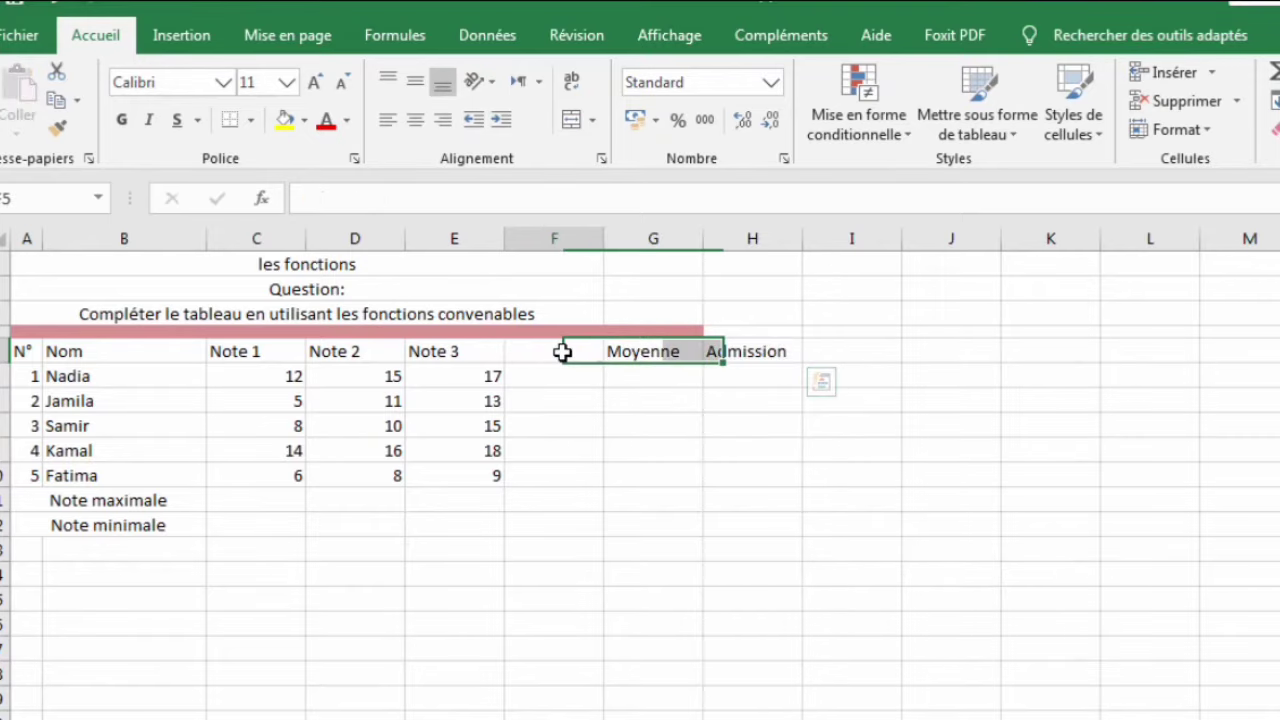
{"action": "key", "text": "Escape"}
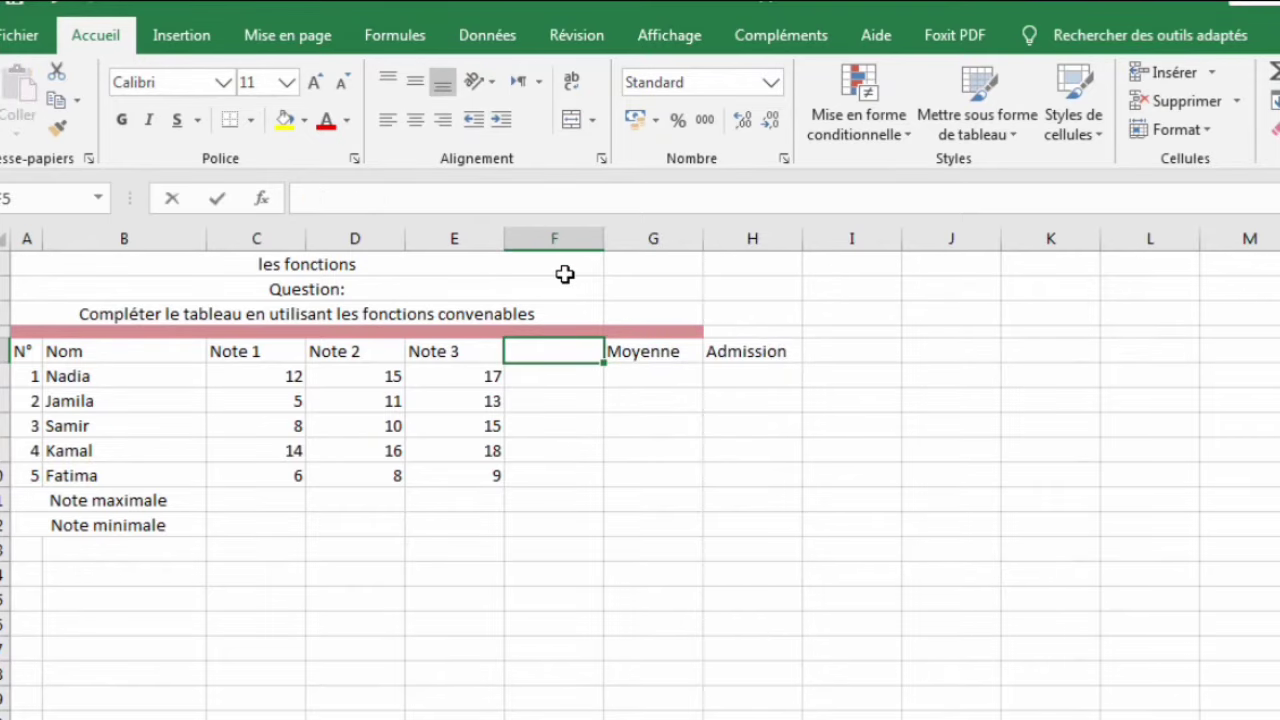
{"action": "type", "text": "Somme"}
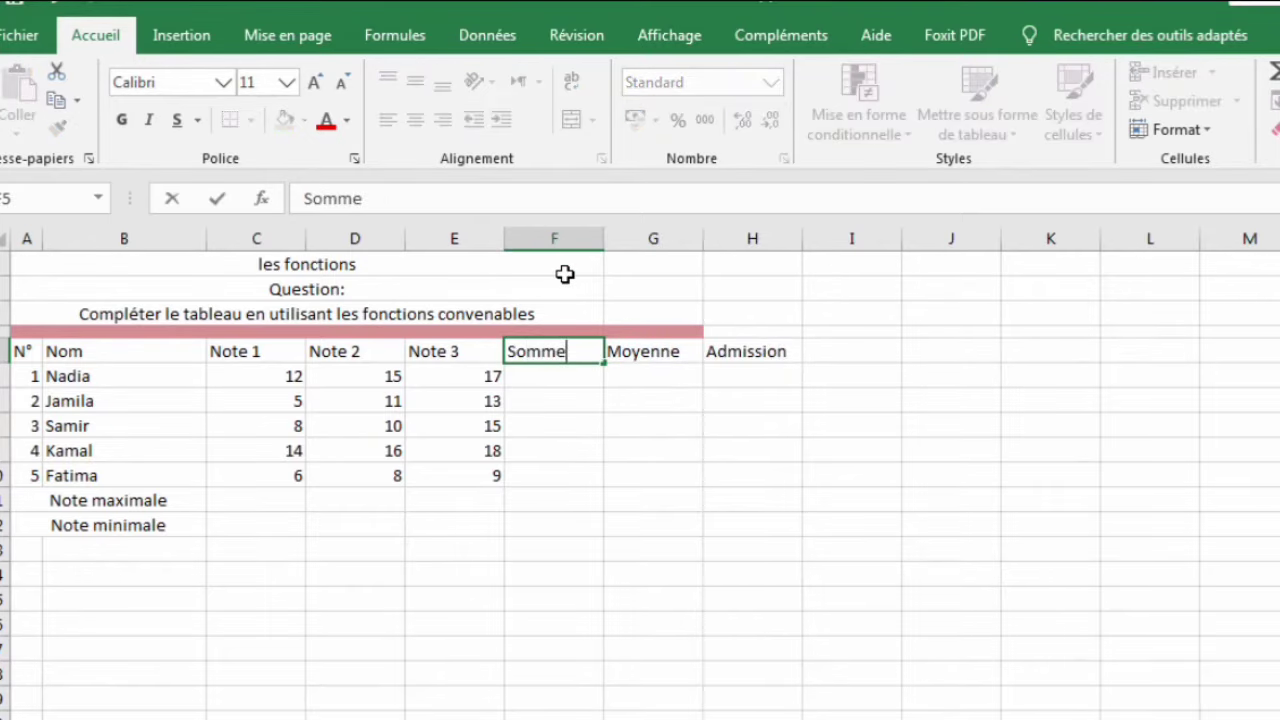
{"action": "left_click", "coordinate": [654, 346]}
{"action": "left_click", "coordinate": [664, 390]}
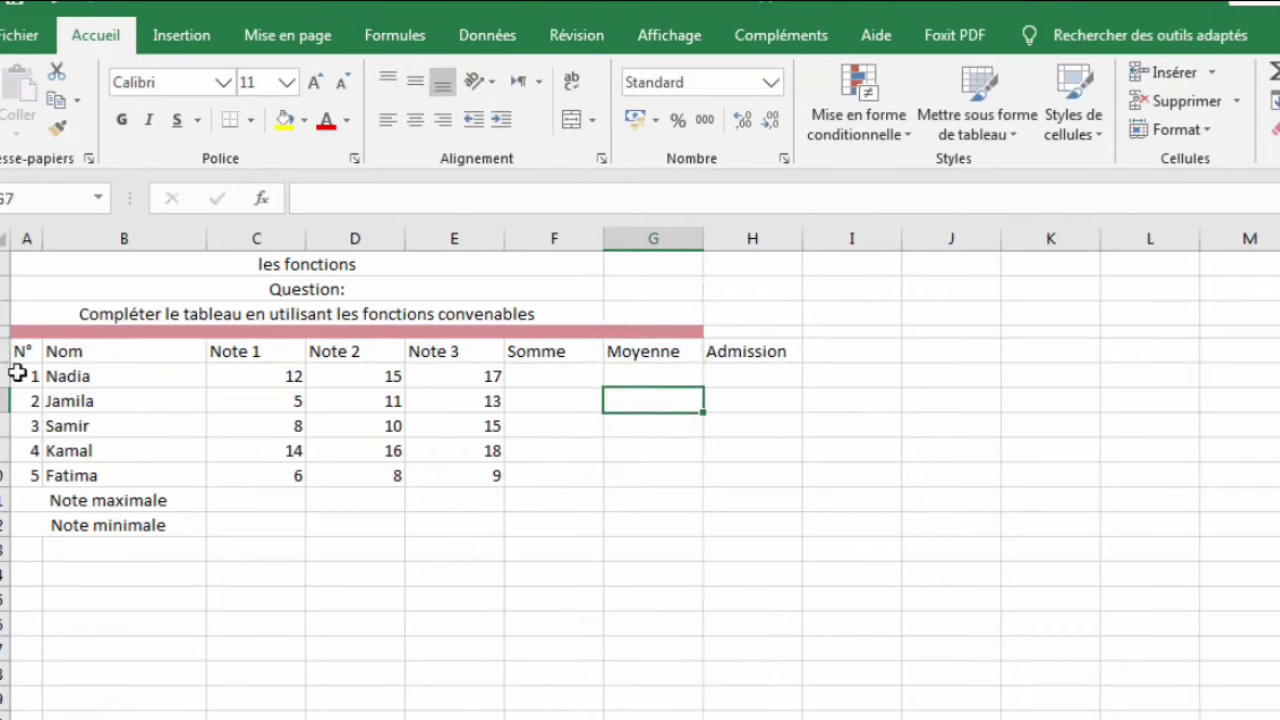
Apply all borders to the whole grade table in A5:H12
{"action": "left_click_drag", "start_coordinate": [32, 352], "coordinate": [620, 438]}
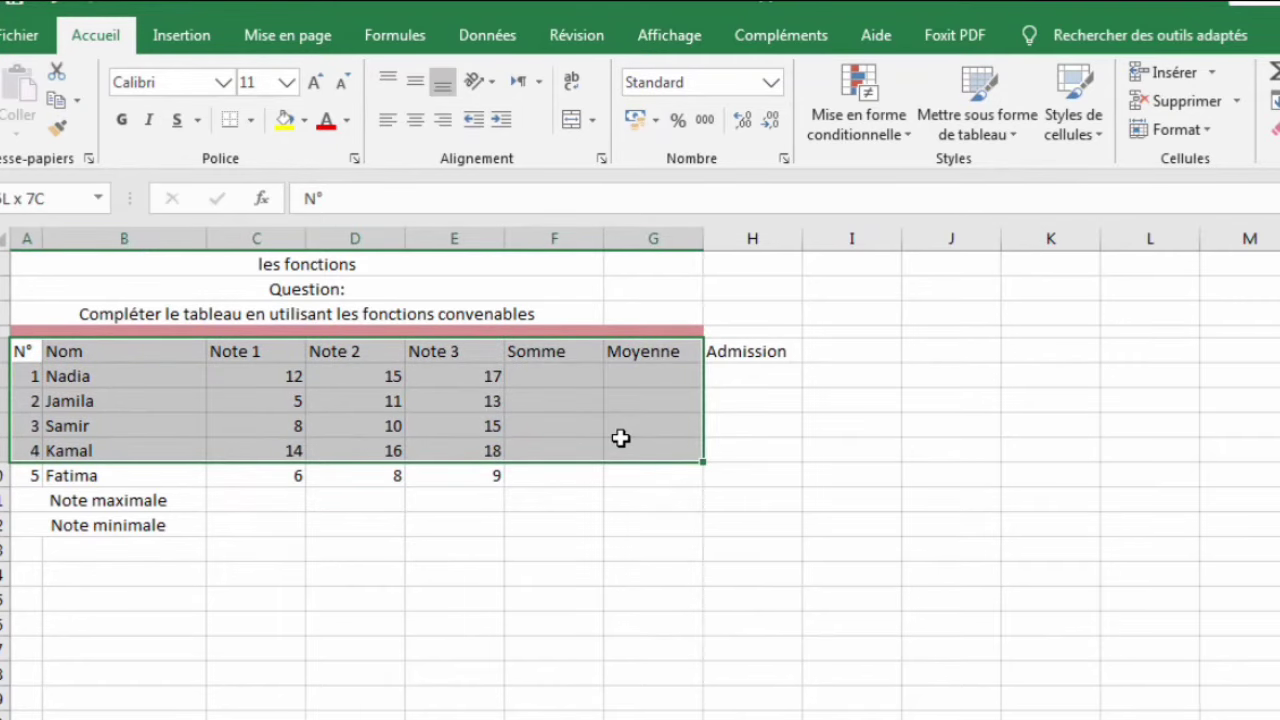
{"action": "left_click_drag", "start_coordinate": [620, 438], "coordinate": [776, 523]}
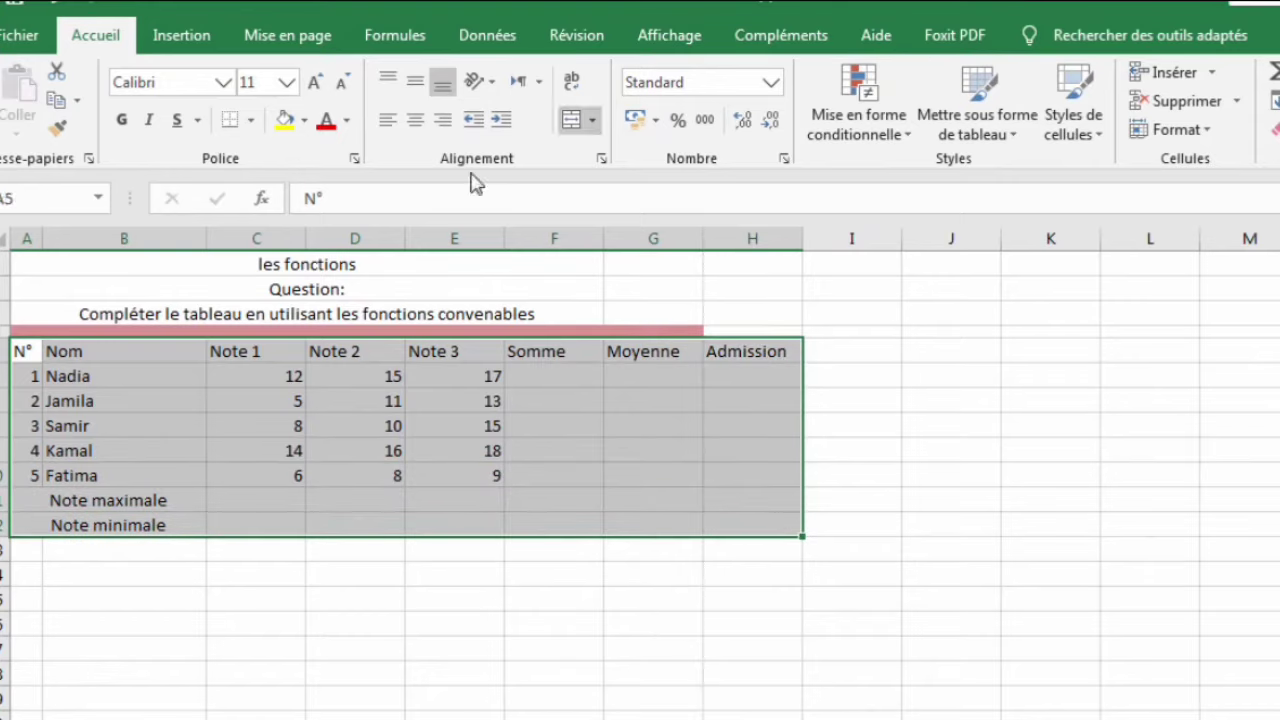
{"action": "left_click", "coordinate": [251, 122]}
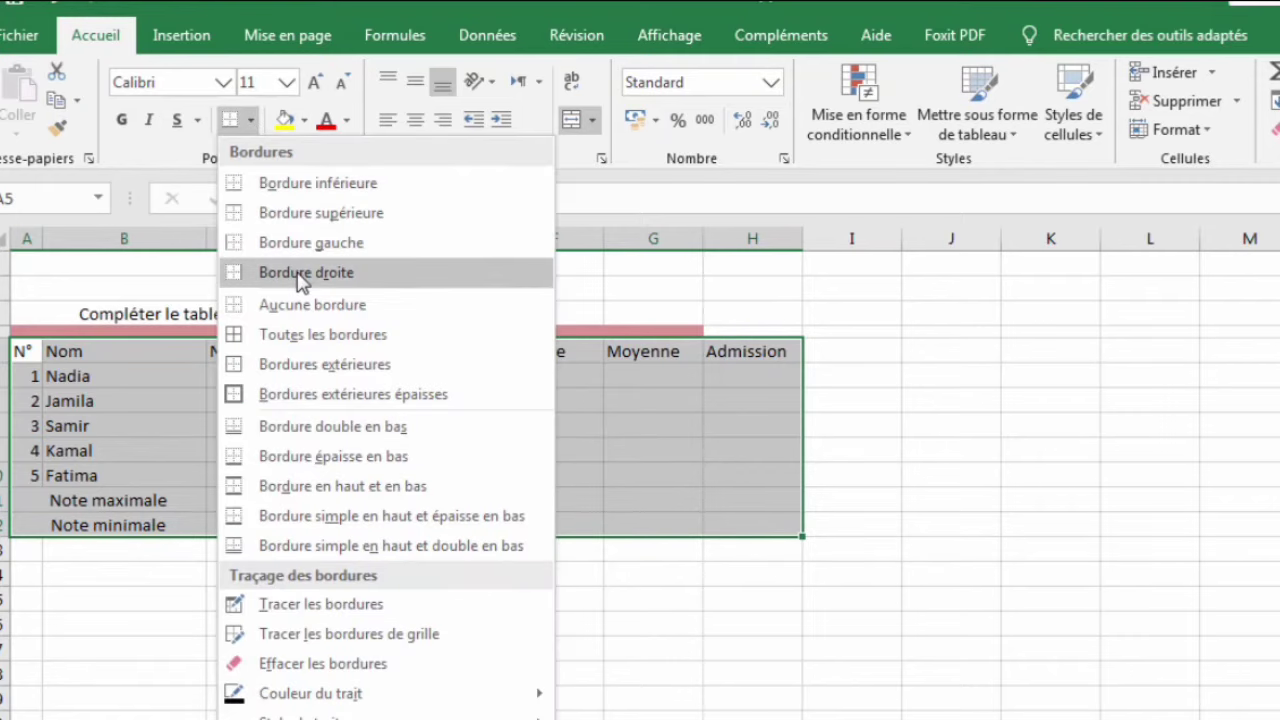
{"action": "left_click", "coordinate": [325, 334]}
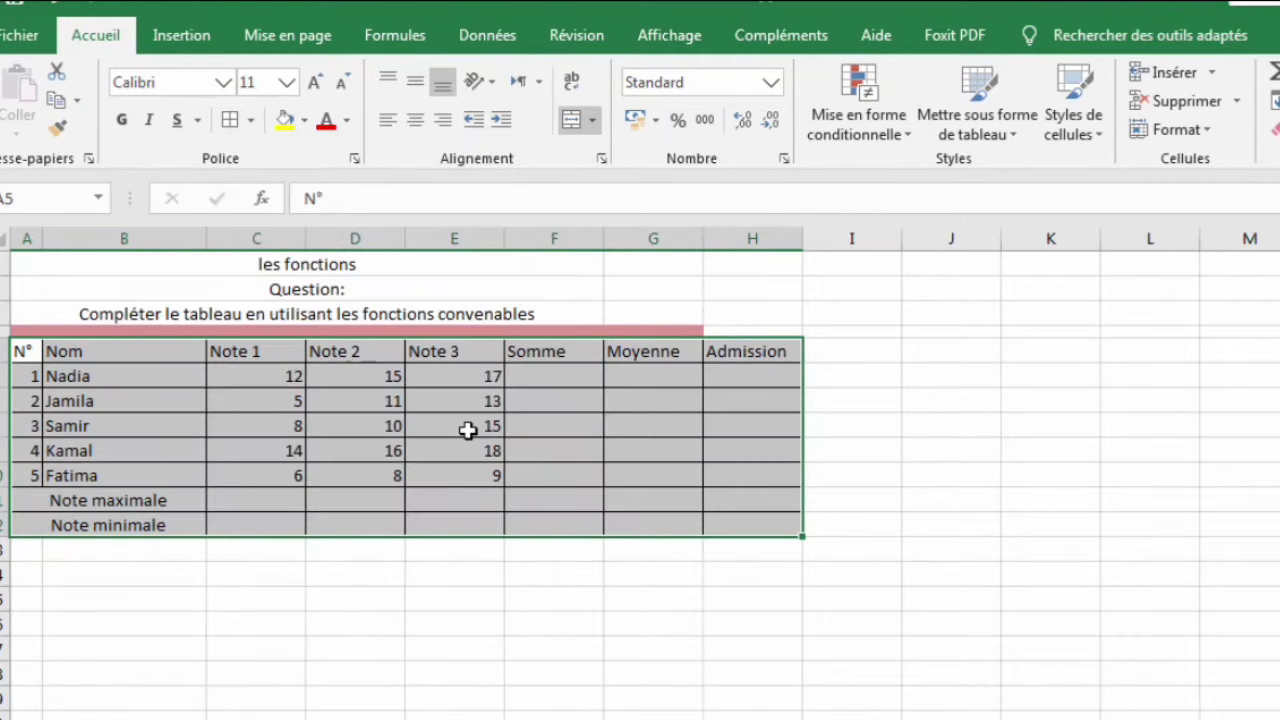
{"action": "left_click", "coordinate": [523, 457]}
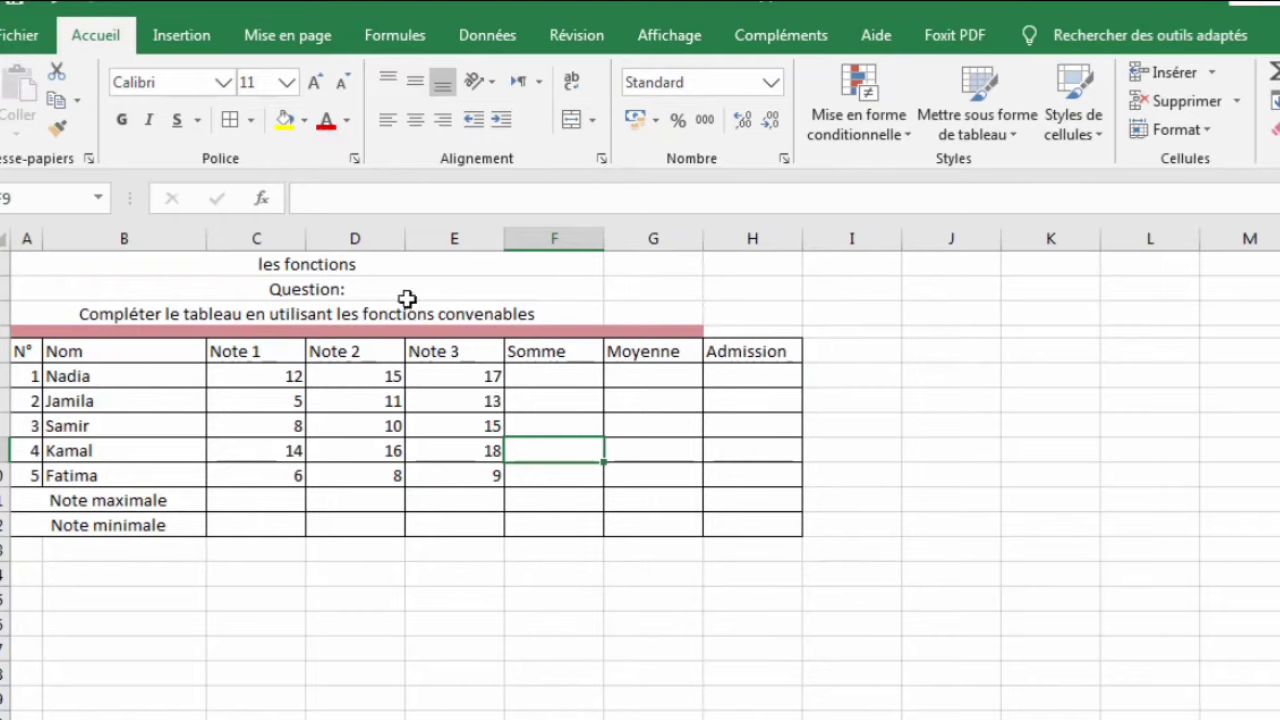
Merge and center the "les fonctions" title across A1:H1 so it spans the widened table
{"action": "left_click", "coordinate": [407, 296]}
{"action": "left_click", "coordinate": [434, 257]}
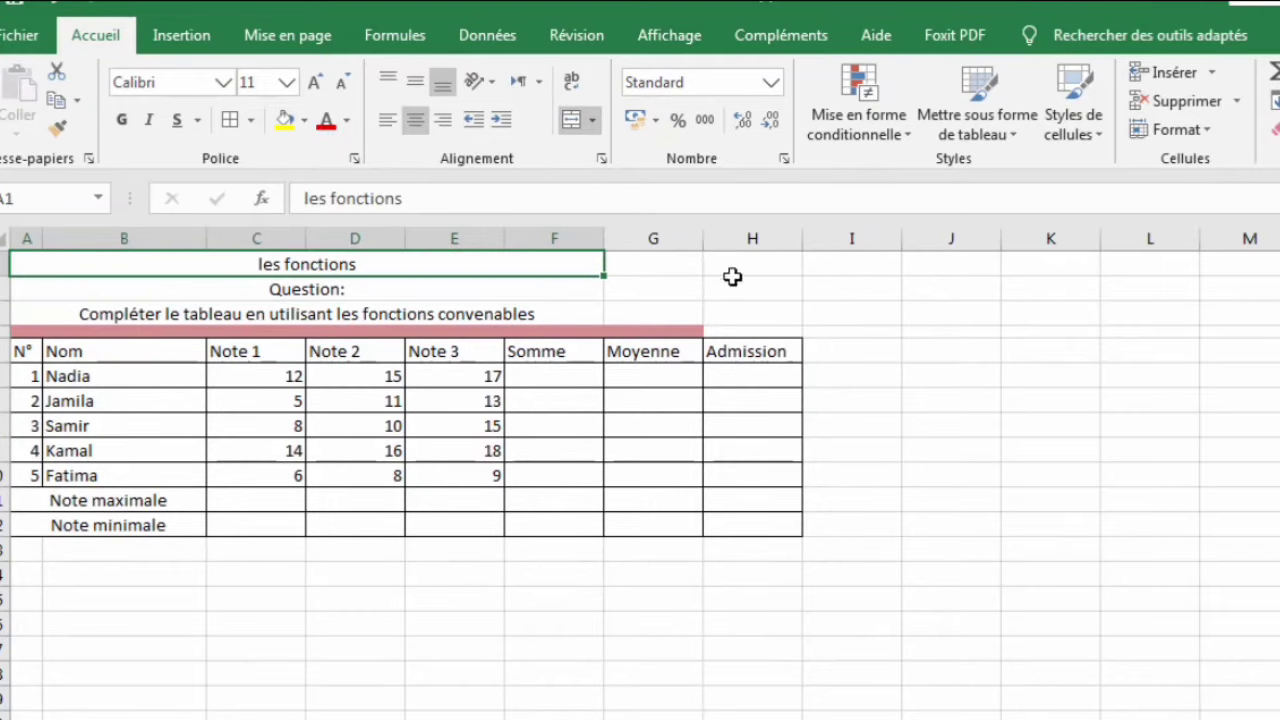
{"action": "left_click", "coordinate": [733, 277]}
{"action": "left_click", "coordinate": [571, 272]}
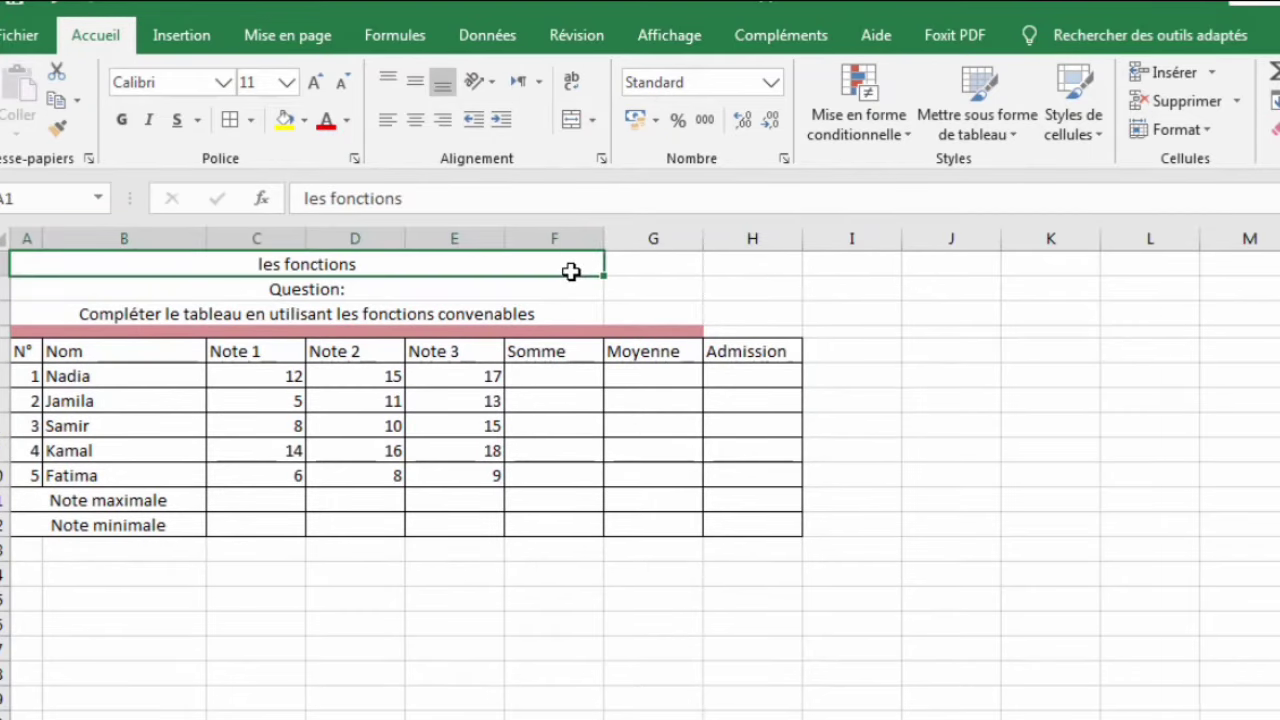
{"action": "left_click_drag", "start_coordinate": [571, 272], "coordinate": [617, 273]}
{"action": "left_click", "coordinate": [617, 273]}
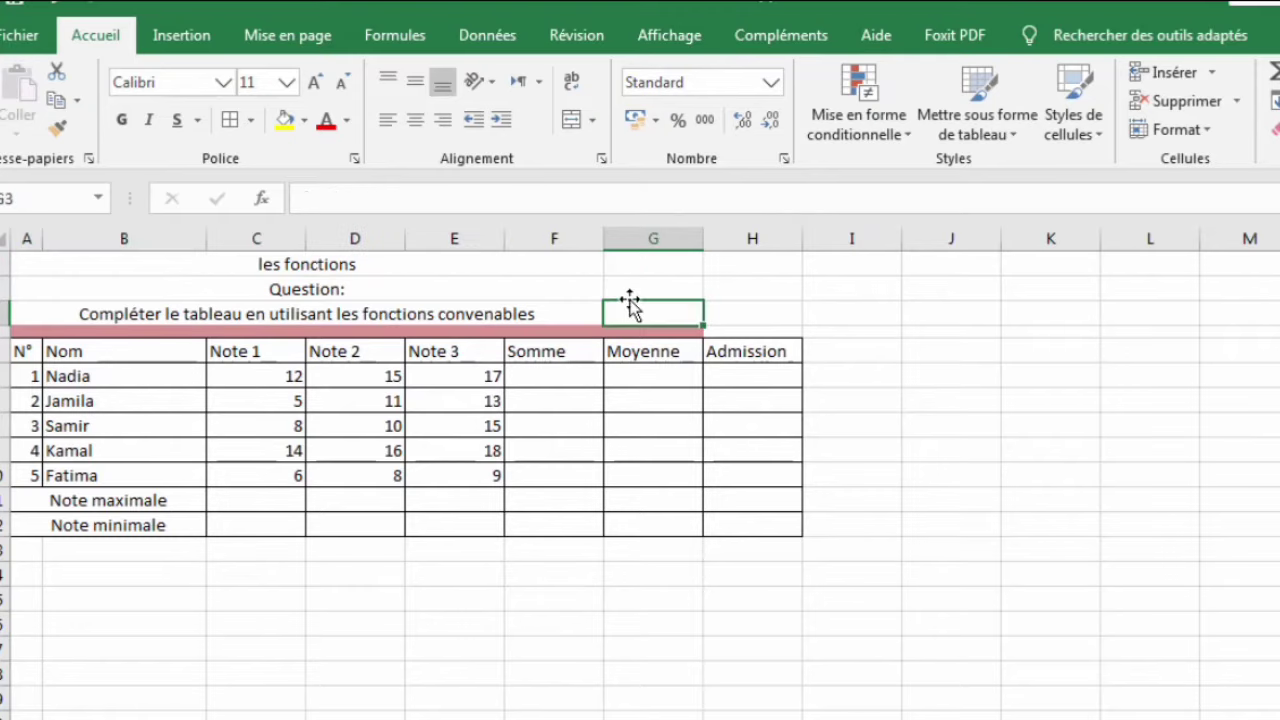
{"action": "left_click", "coordinate": [554, 238]}
{"action": "left_click_drag", "start_coordinate": [525, 274], "coordinate": [760, 264]}
{"action": "left_click", "coordinate": [593, 119]}
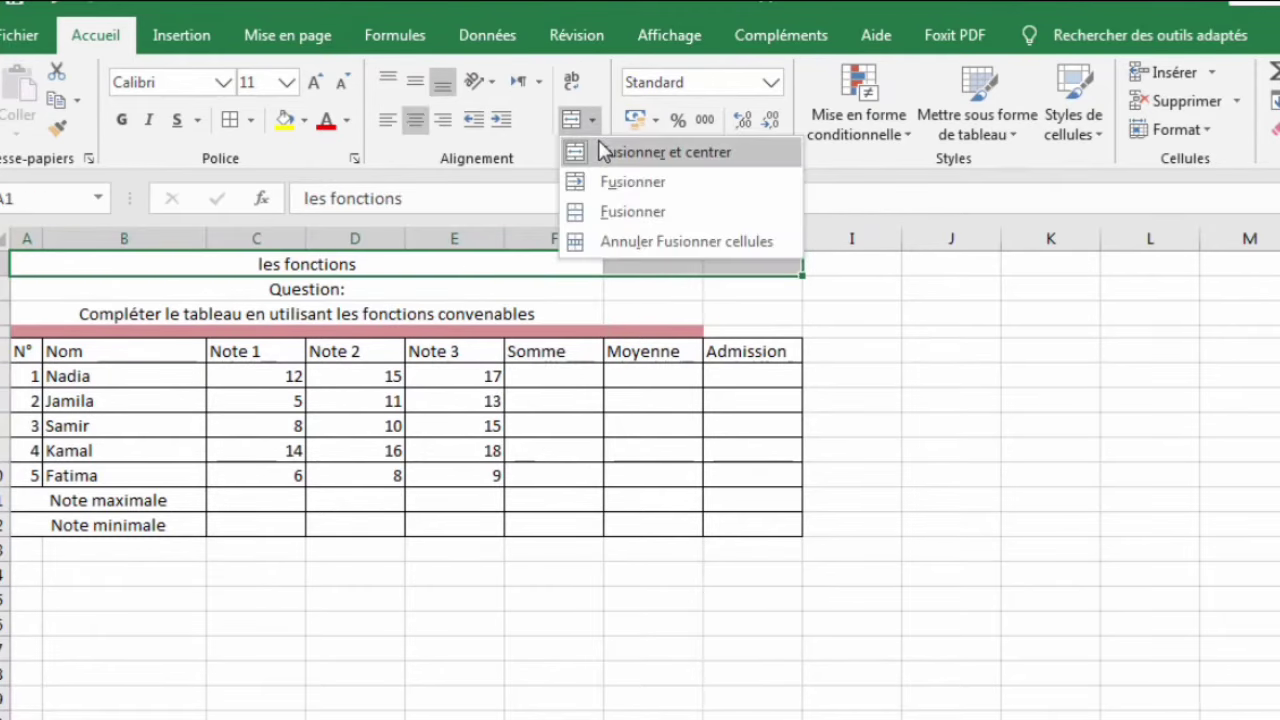
{"action": "left_click", "coordinate": [603, 150]}
{"action": "left_click", "coordinate": [595, 121]}
{"action": "left_click", "coordinate": [609, 153]}
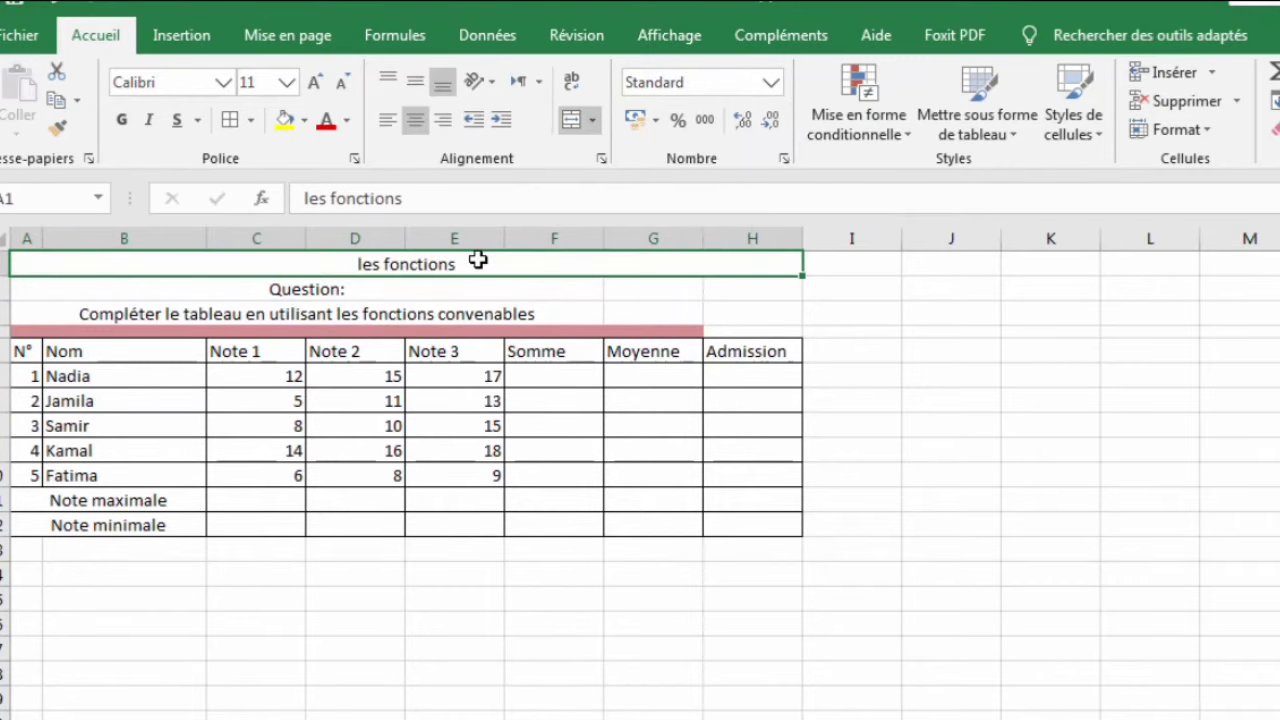
{"action": "left_click", "coordinate": [303, 289]}
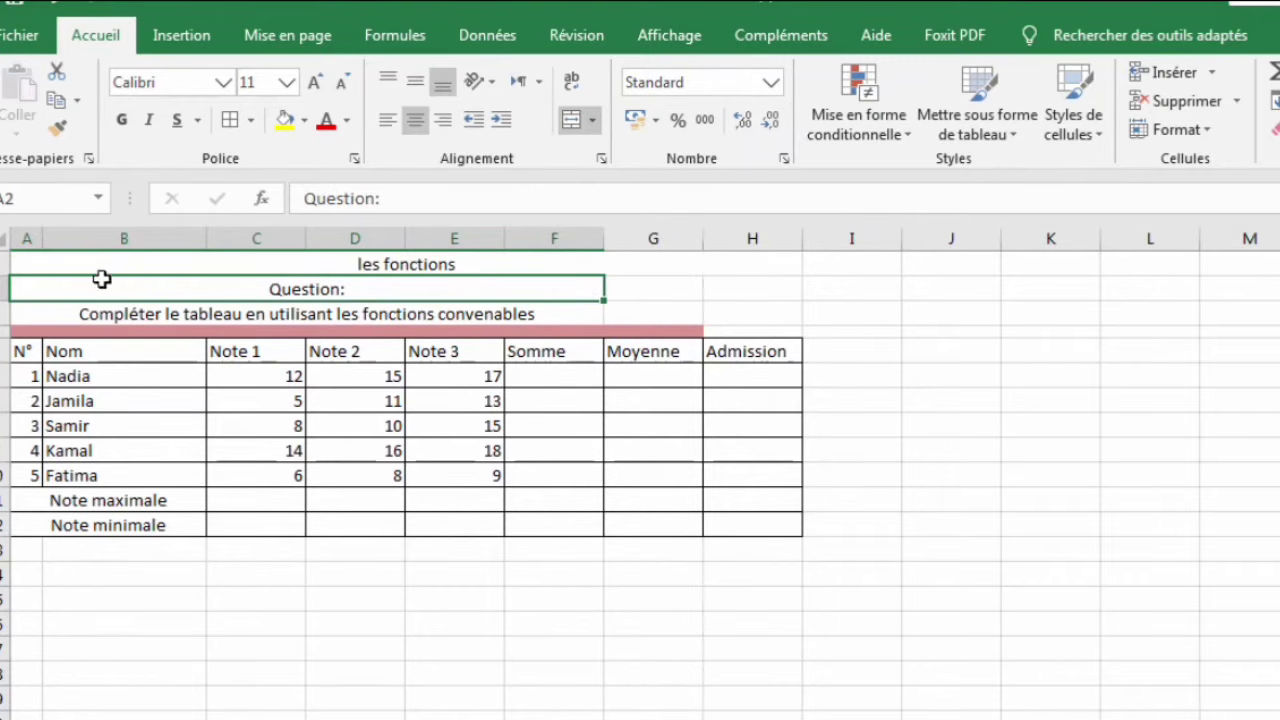
{"action": "left_click_drag", "start_coordinate": [115, 287], "coordinate": [609, 274]}
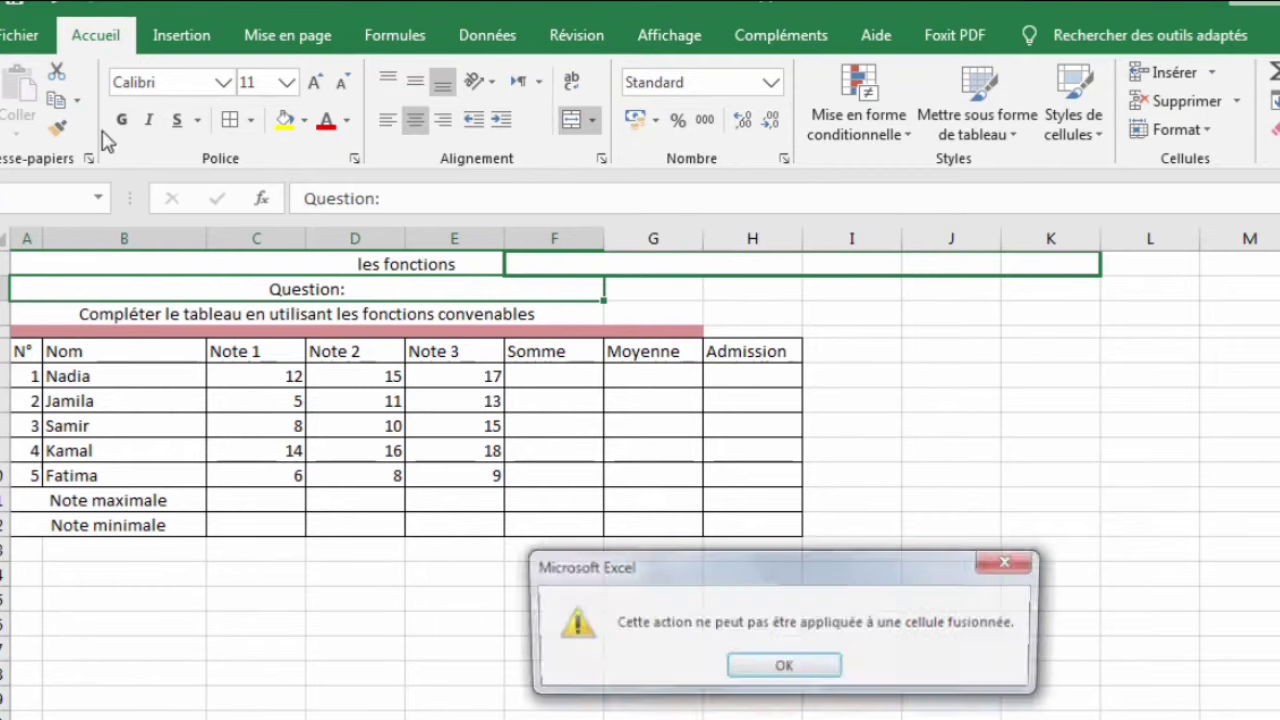
{"action": "left_click", "coordinate": [1010, 562]}
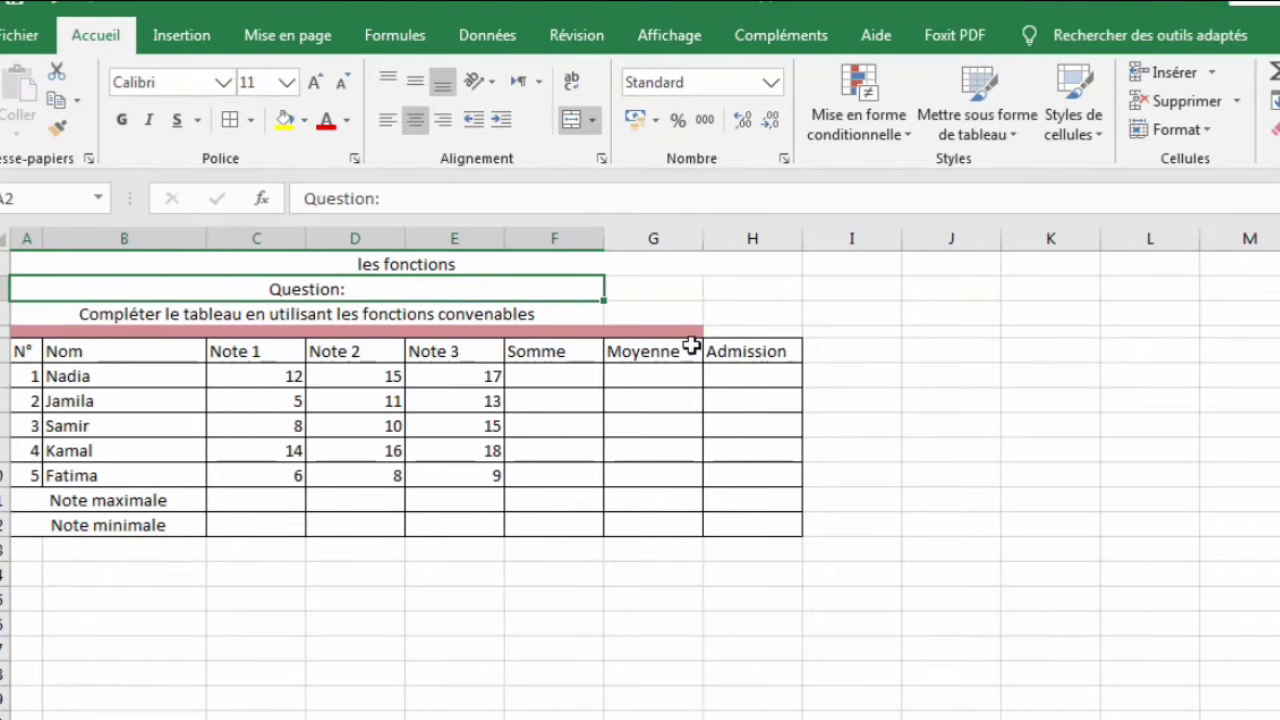
Merge and center the "Question:" heading across A2:H2 so it spans the widened table
{"action": "left_click", "coordinate": [650, 314]}
{"action": "left_click_drag", "start_coordinate": [520, 295], "coordinate": [740, 288]}
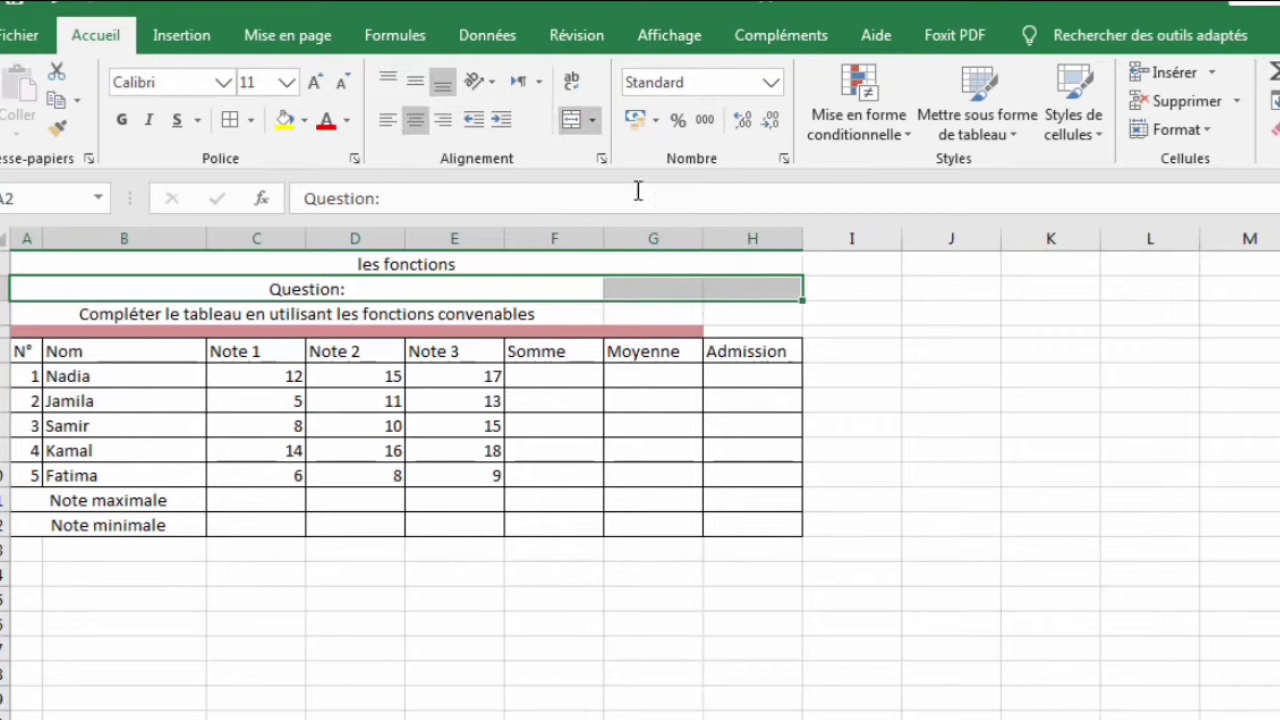
{"action": "left_click", "coordinate": [598, 127]}
{"action": "left_click", "coordinate": [600, 152]}
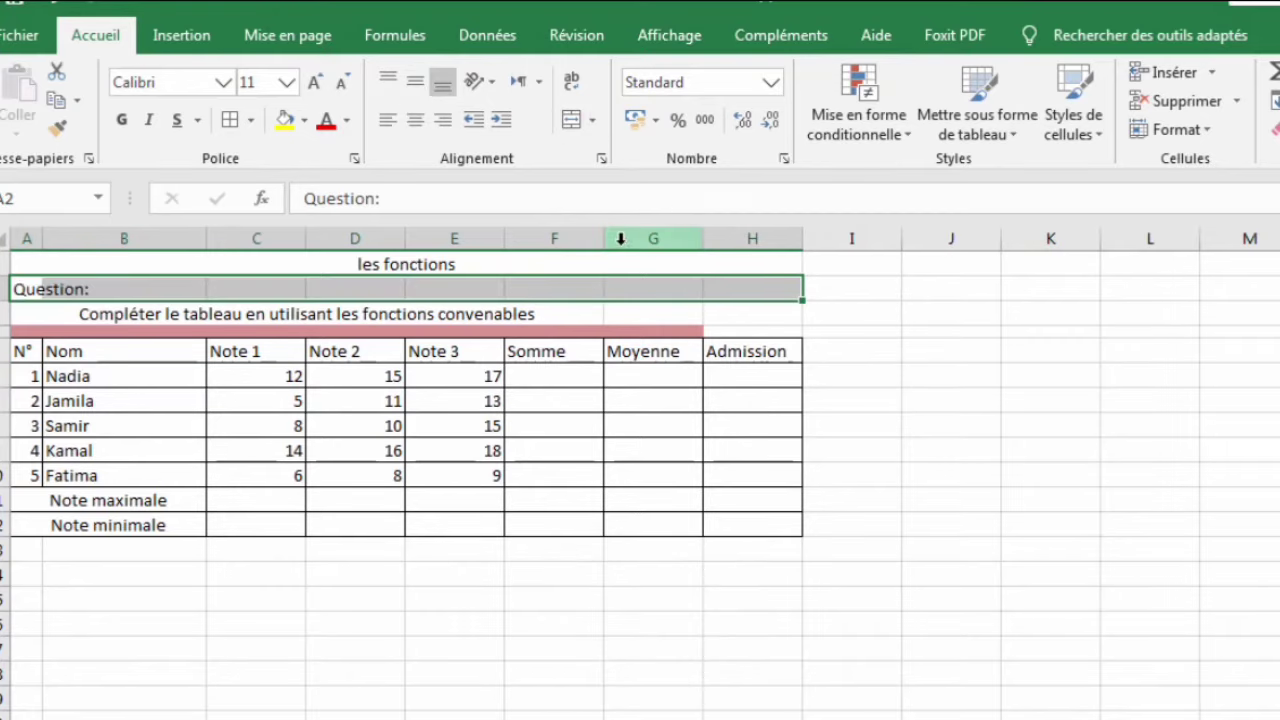
{"action": "left_click", "coordinate": [594, 121]}
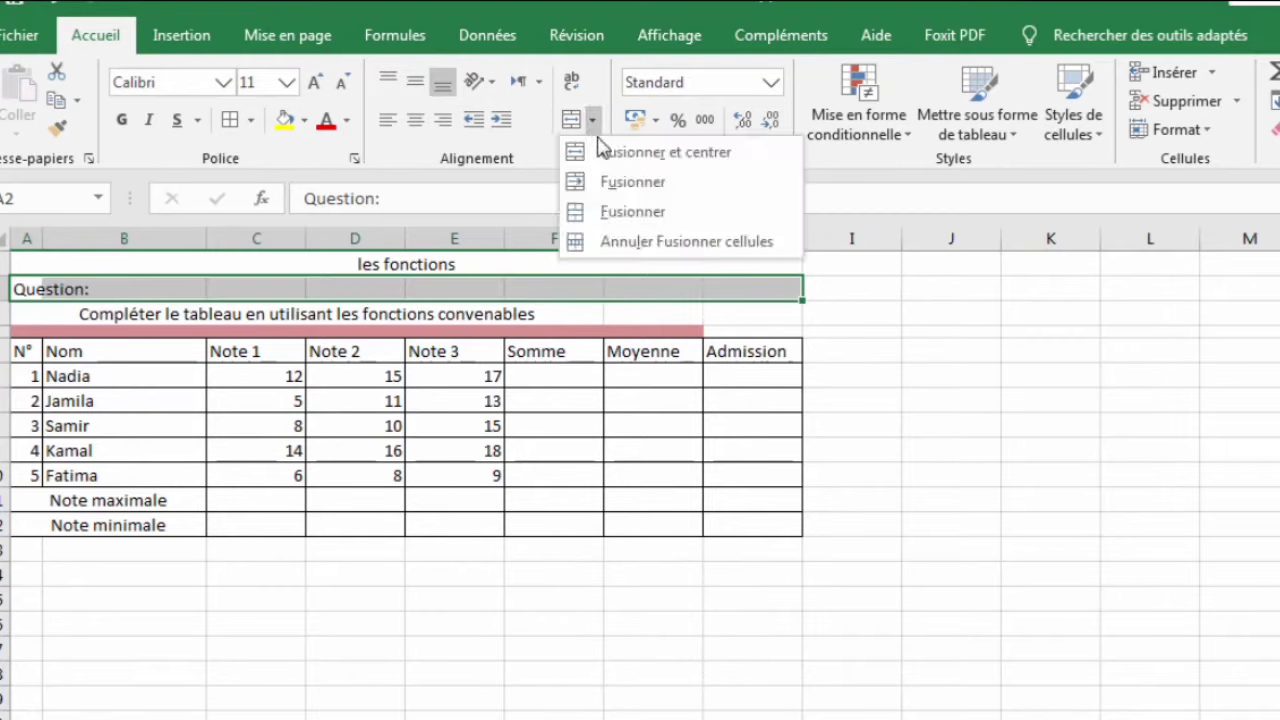
{"action": "left_click", "coordinate": [600, 152]}
Merge and center the "Compléter le tableau en utilisant les fonctions convenables" instruction across A3:H3
{"action": "left_click", "coordinate": [168, 318]}
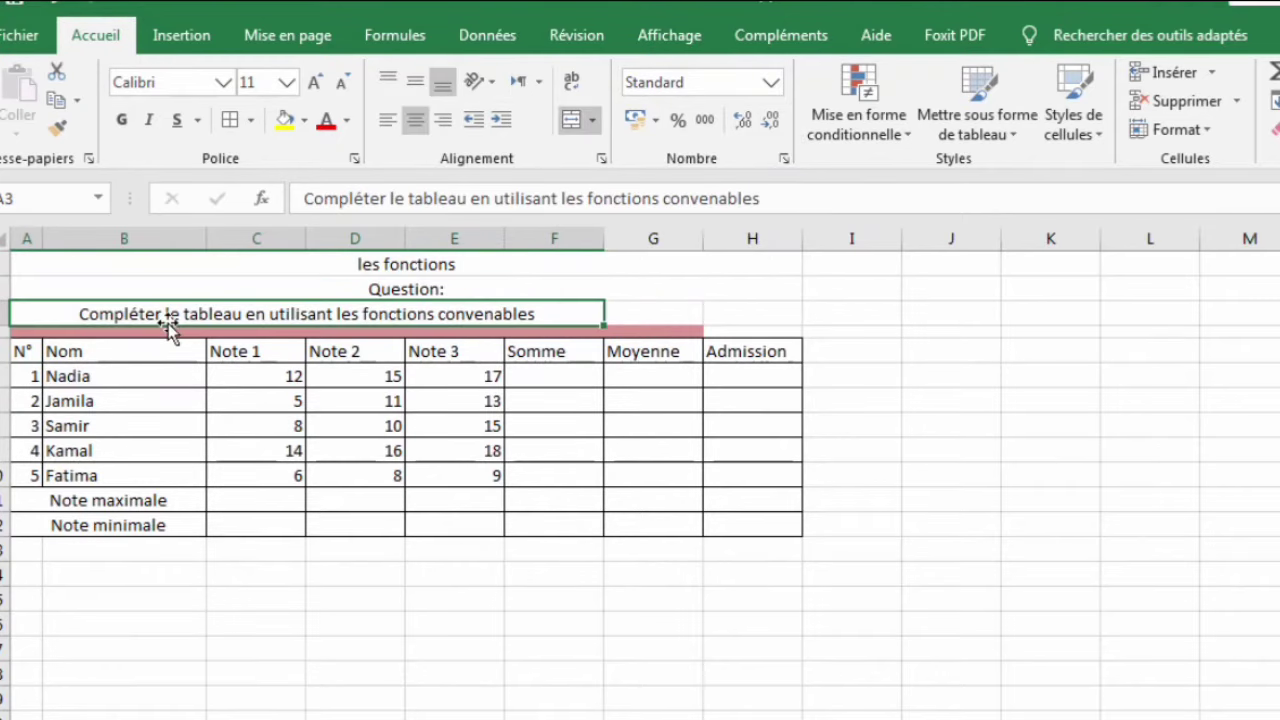
{"action": "left_click_drag", "start_coordinate": [769, 312], "coordinate": [485, 261]}
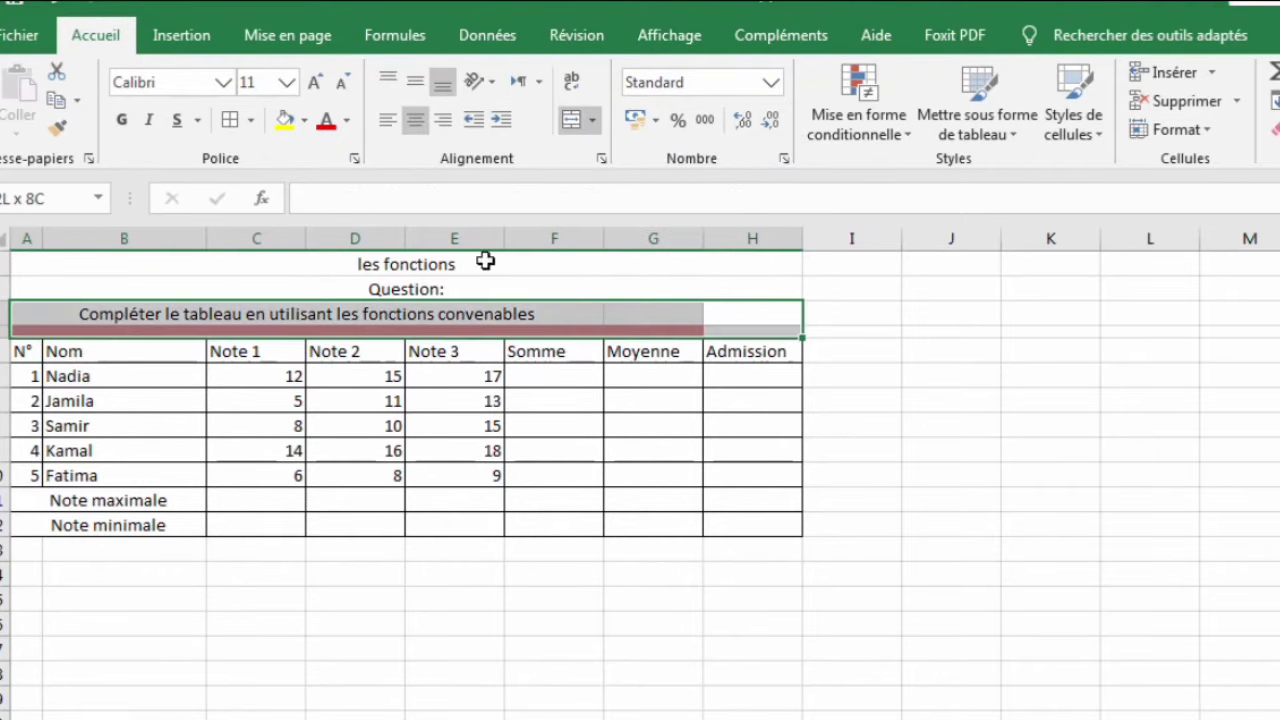
{"action": "left_click_drag", "start_coordinate": [735, 324], "coordinate": [298, 307]}
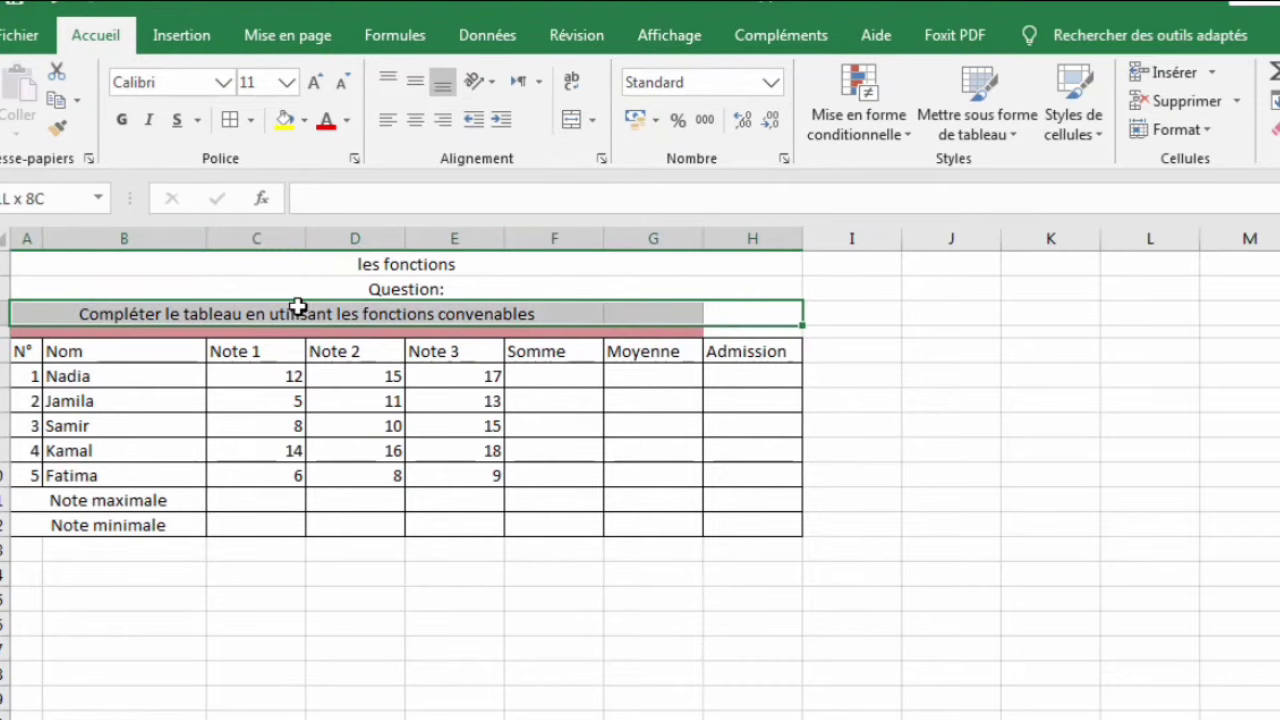
{"action": "left_click", "coordinate": [593, 120]}
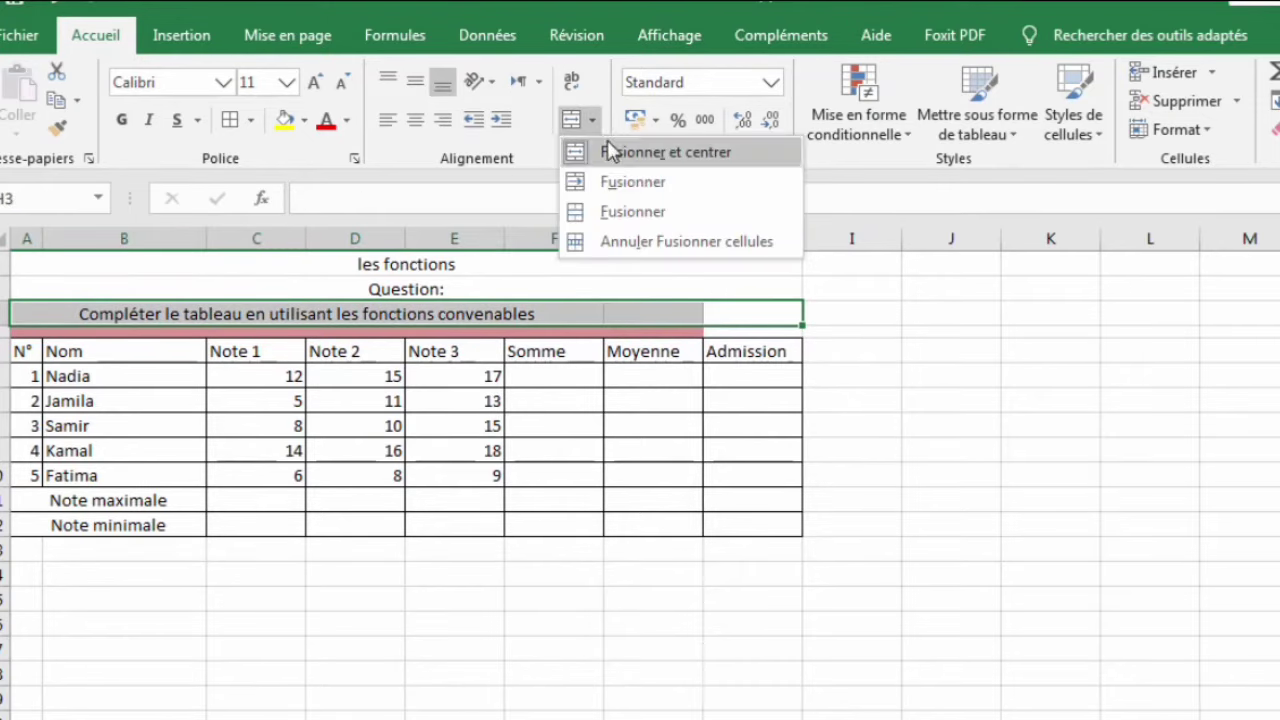
{"action": "left_click", "coordinate": [606, 146]}
{"action": "left_click", "coordinate": [593, 120]}
{"action": "left_click", "coordinate": [640, 148]}
{"action": "left_click", "coordinate": [665, 451]}
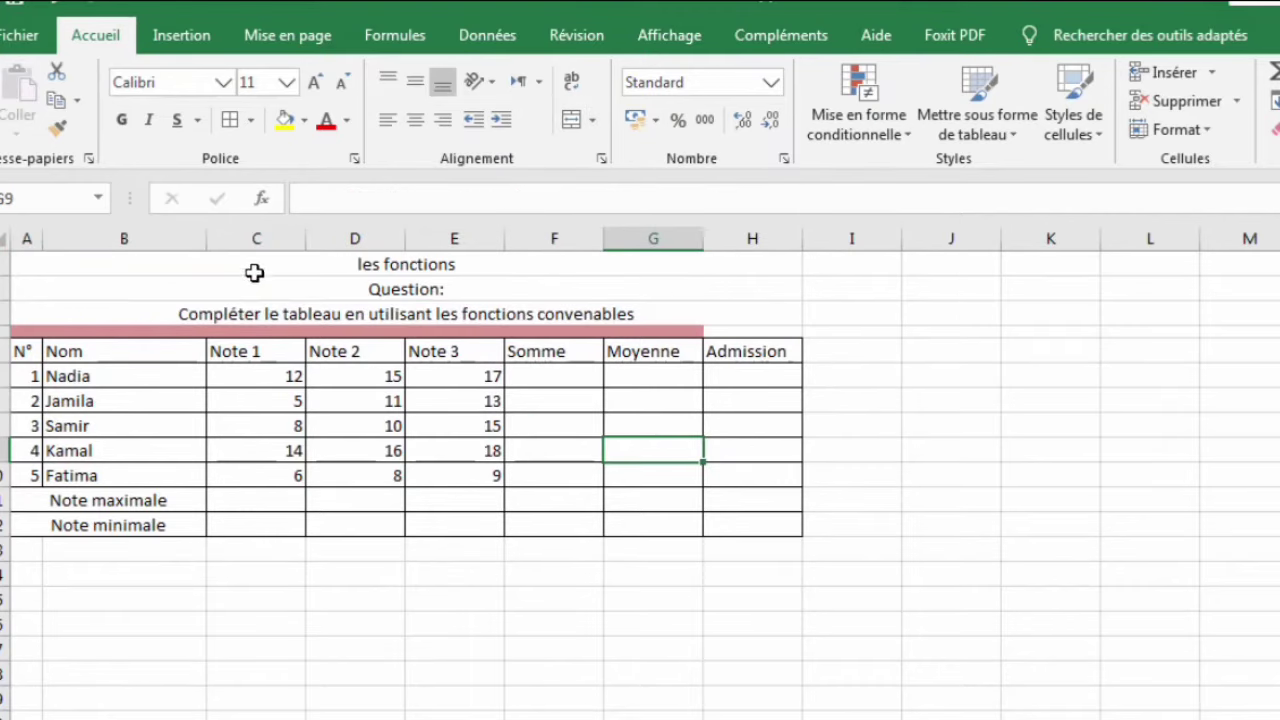
Fill the merged "les fonctions" title row with a light blue theme color
{"action": "left_click", "coordinate": [457, 264]}
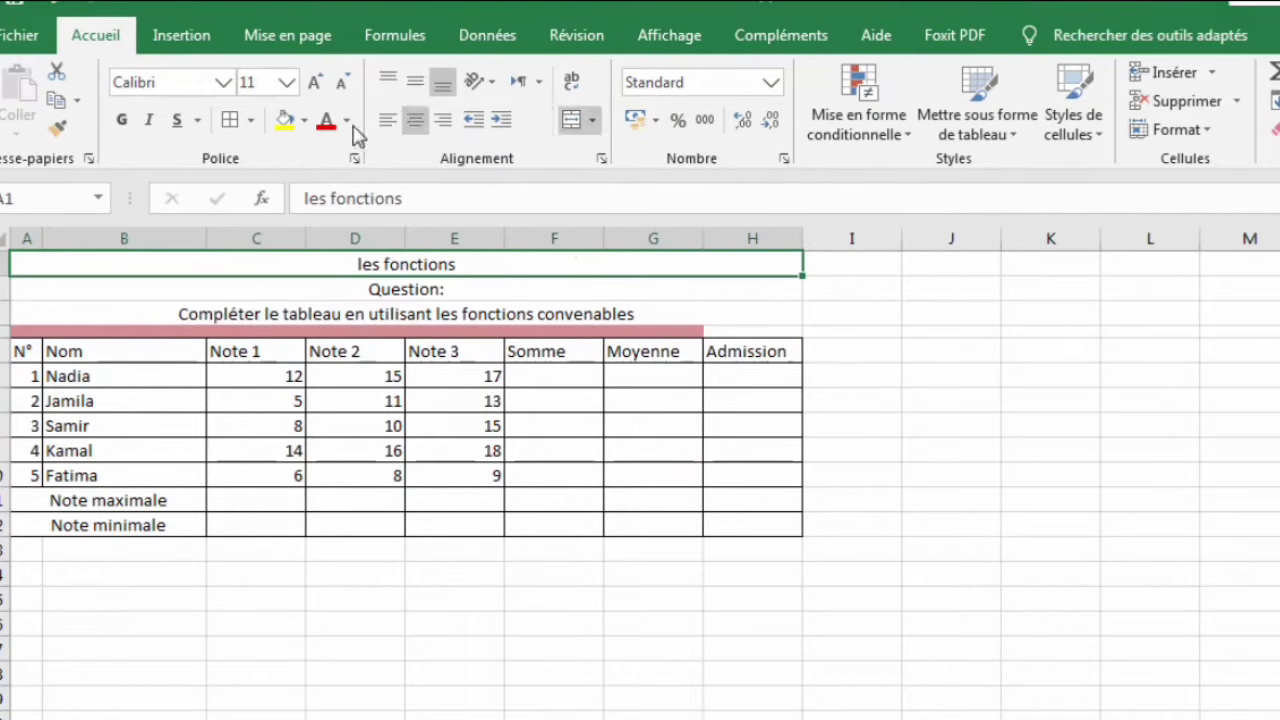
{"action": "left_click", "coordinate": [304, 120]}
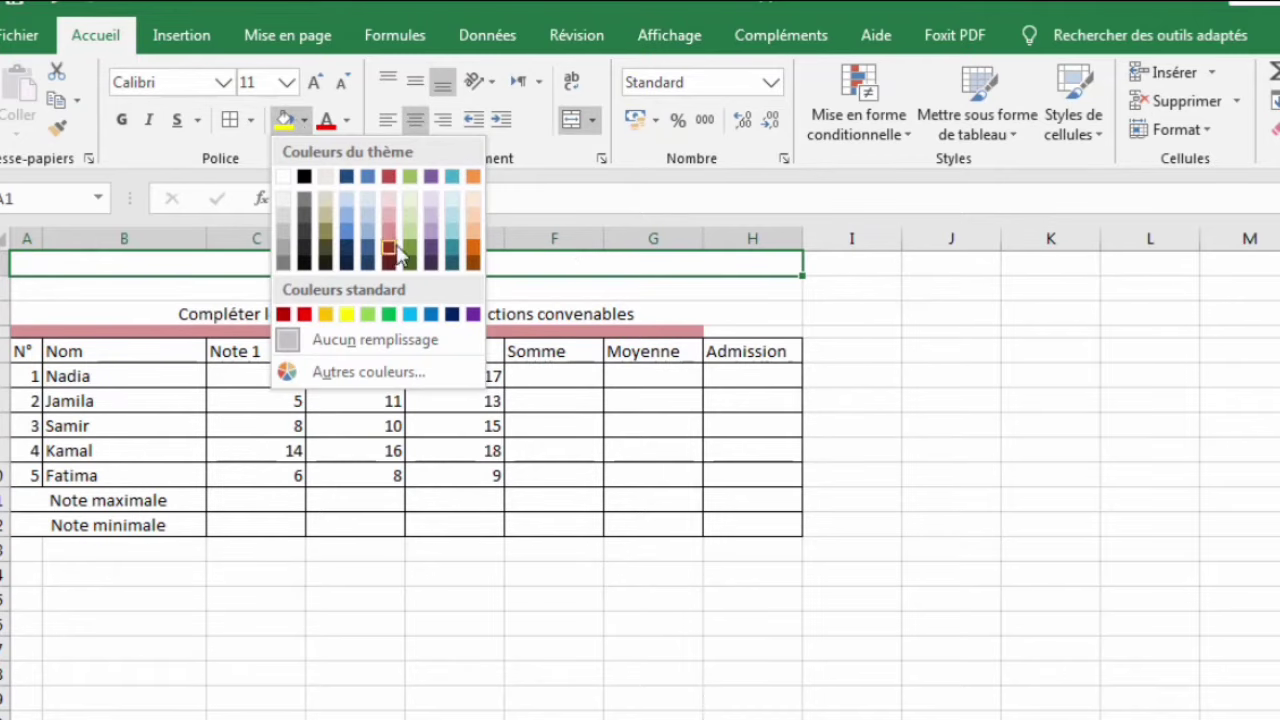
{"action": "left_click", "coordinate": [363, 205]}
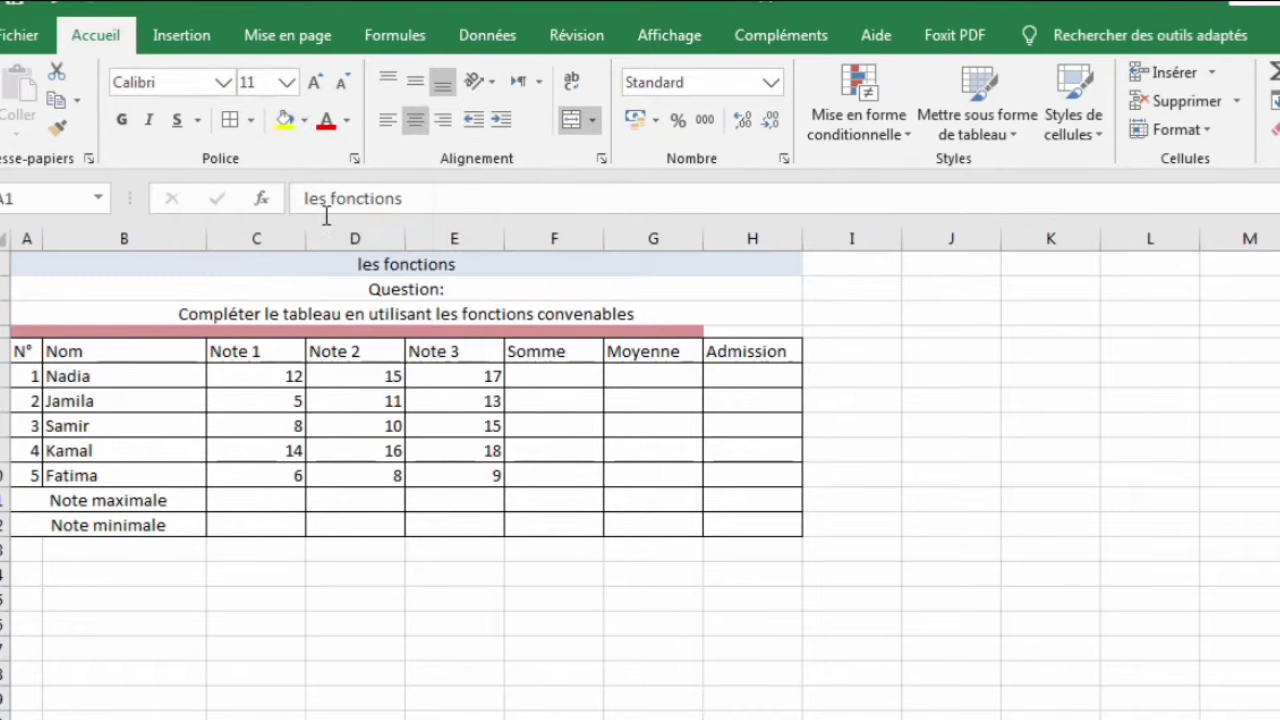
Fill both the "Question:" row and the instruction row below it with the same light tan theme color
{"action": "left_click", "coordinate": [254, 289]}
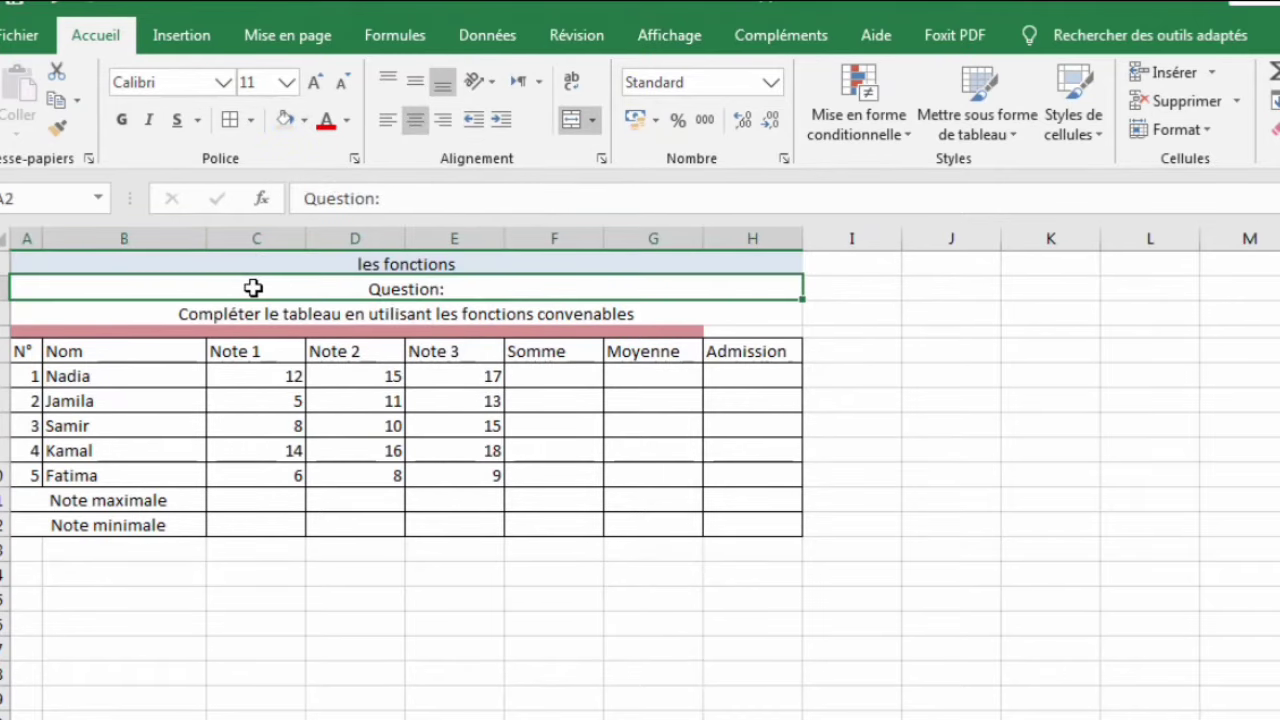
{"action": "left_click", "coordinate": [305, 120]}
{"action": "left_click", "coordinate": [325, 197]}
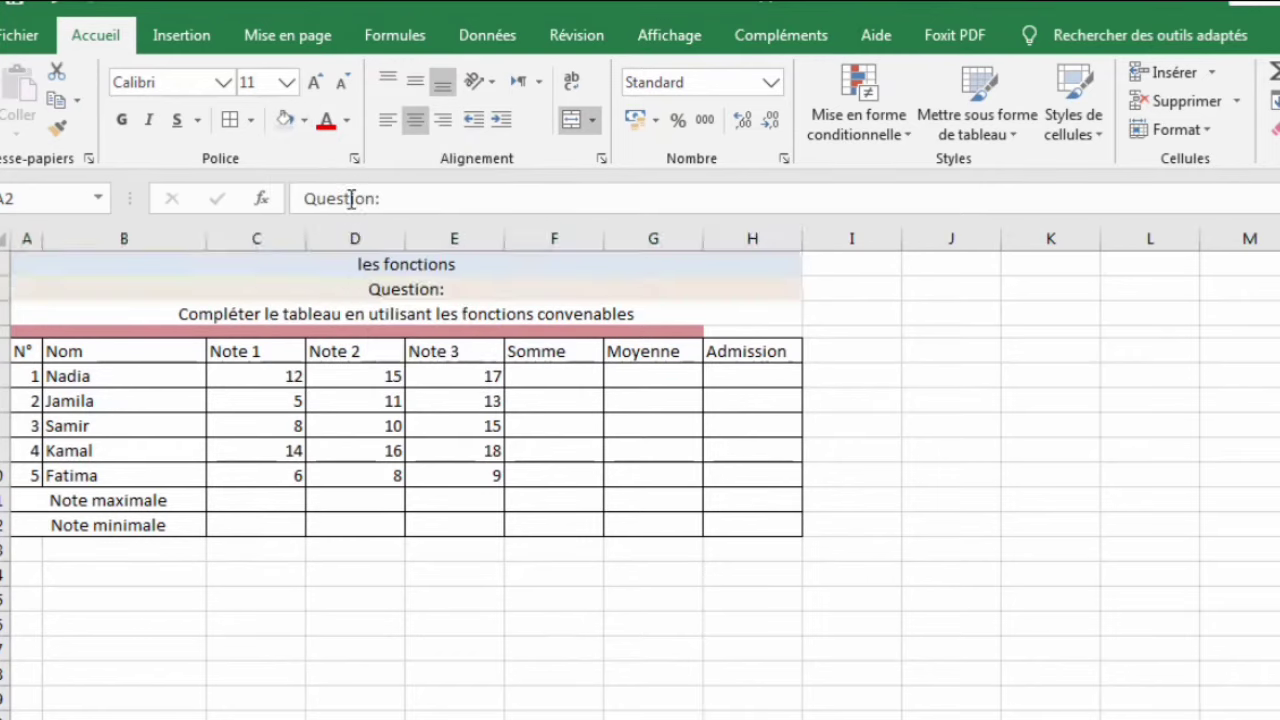
{"action": "left_click", "coordinate": [246, 306]}
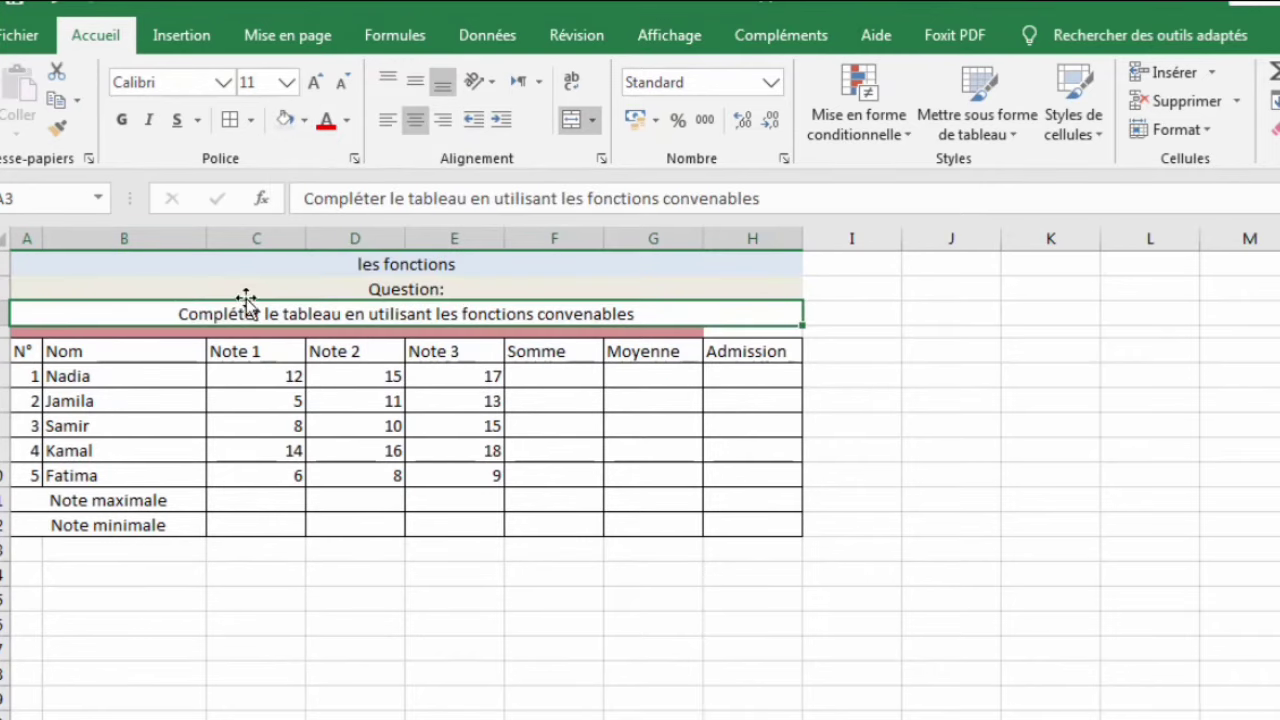
{"action": "left_click", "coordinate": [287, 122]}
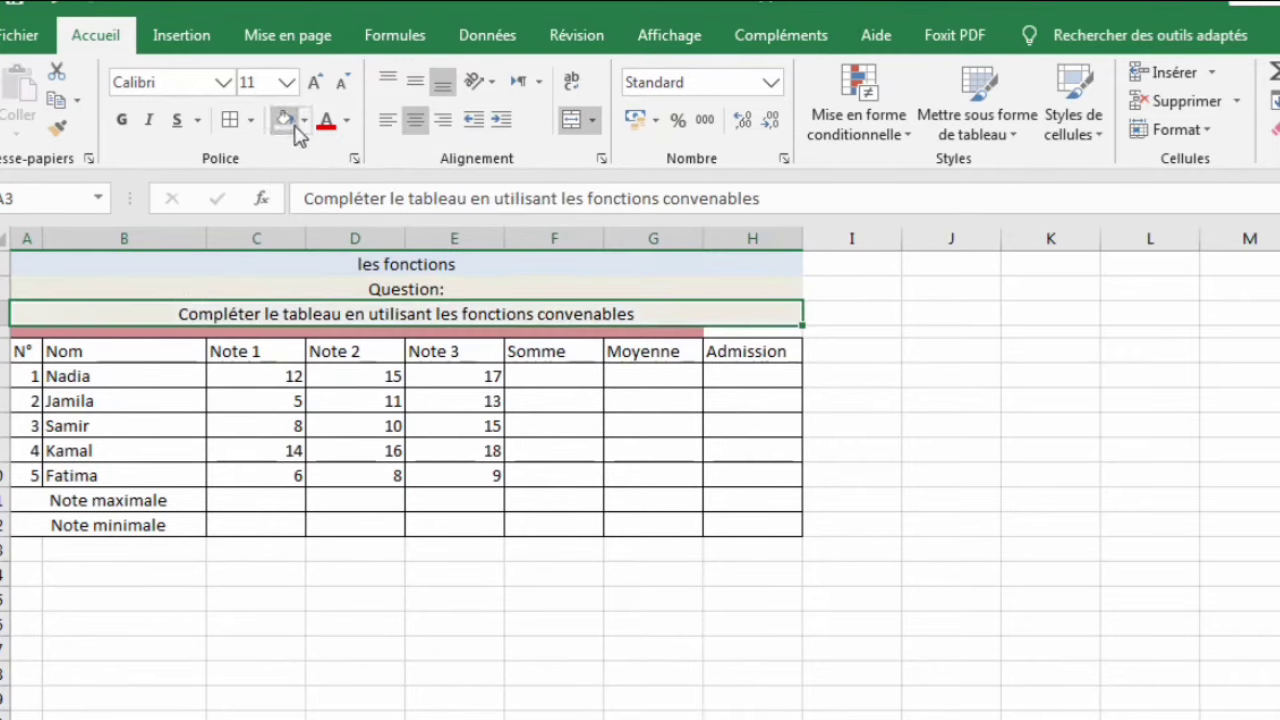
Fill the thin separator row A4:H4 above the table headers with a pinkish red theme color across its full width
{"action": "left_click", "coordinate": [746, 332]}
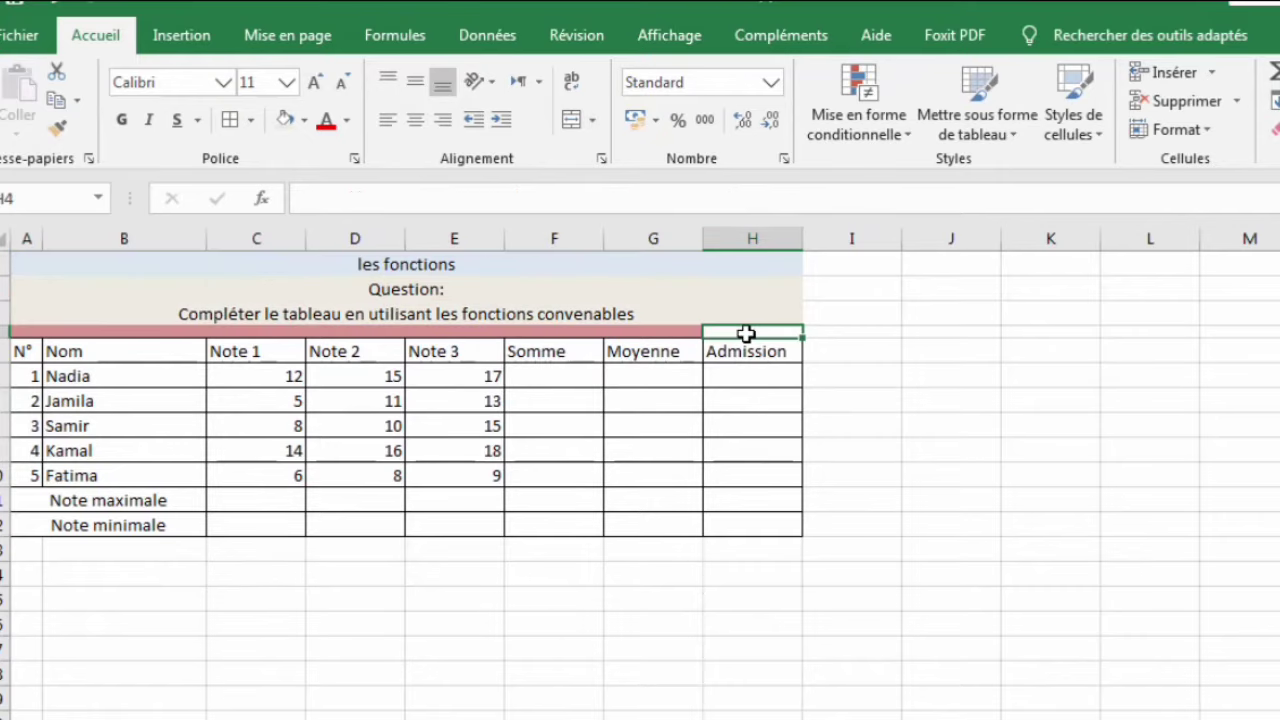
{"action": "left_click", "coordinate": [118, 322]}
{"action": "left_click_drag", "start_coordinate": [129, 334], "coordinate": [733, 341]}
{"action": "left_click", "coordinate": [733, 341]}
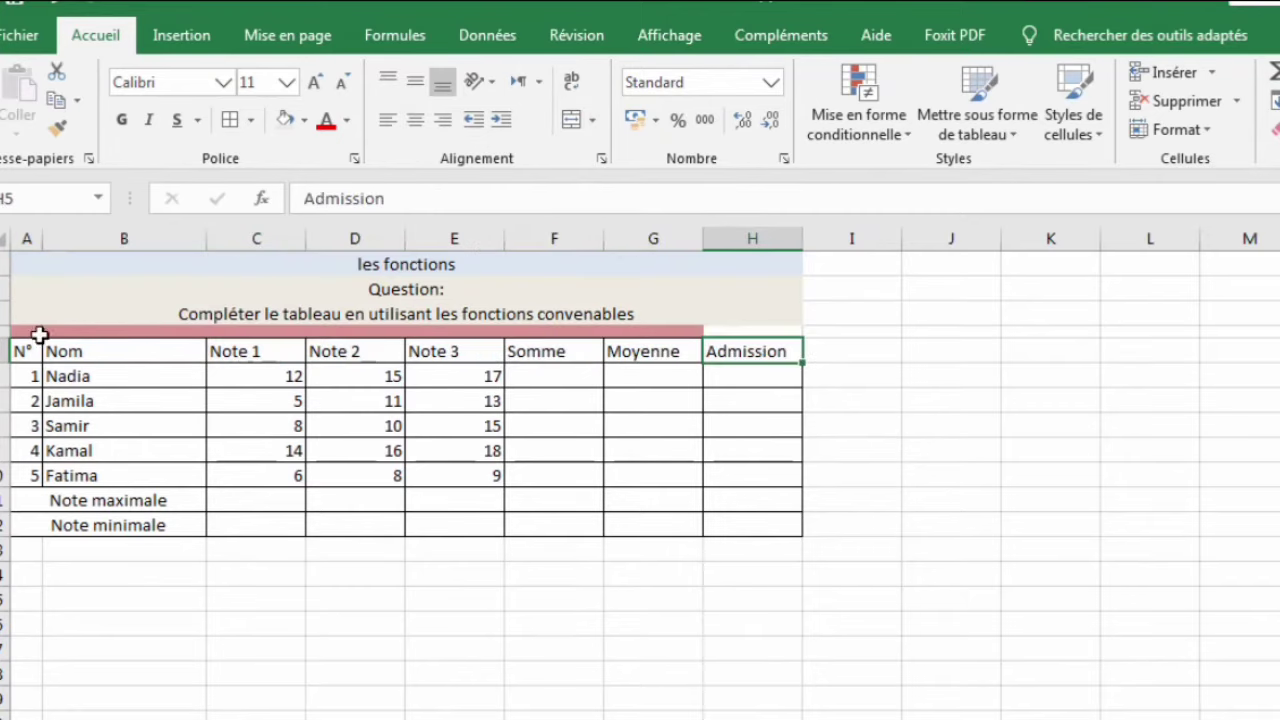
{"action": "left_click_drag", "start_coordinate": [43, 331], "coordinate": [765, 332]}
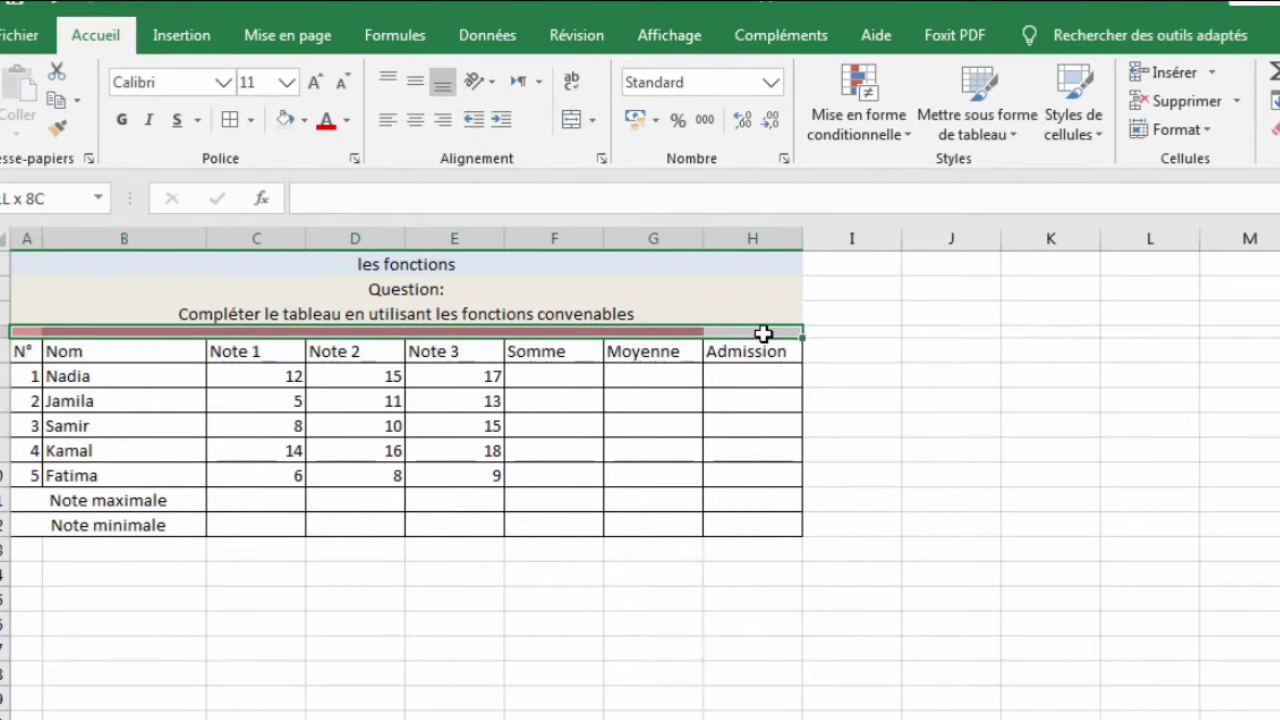
{"action": "left_click", "coordinate": [304, 120]}
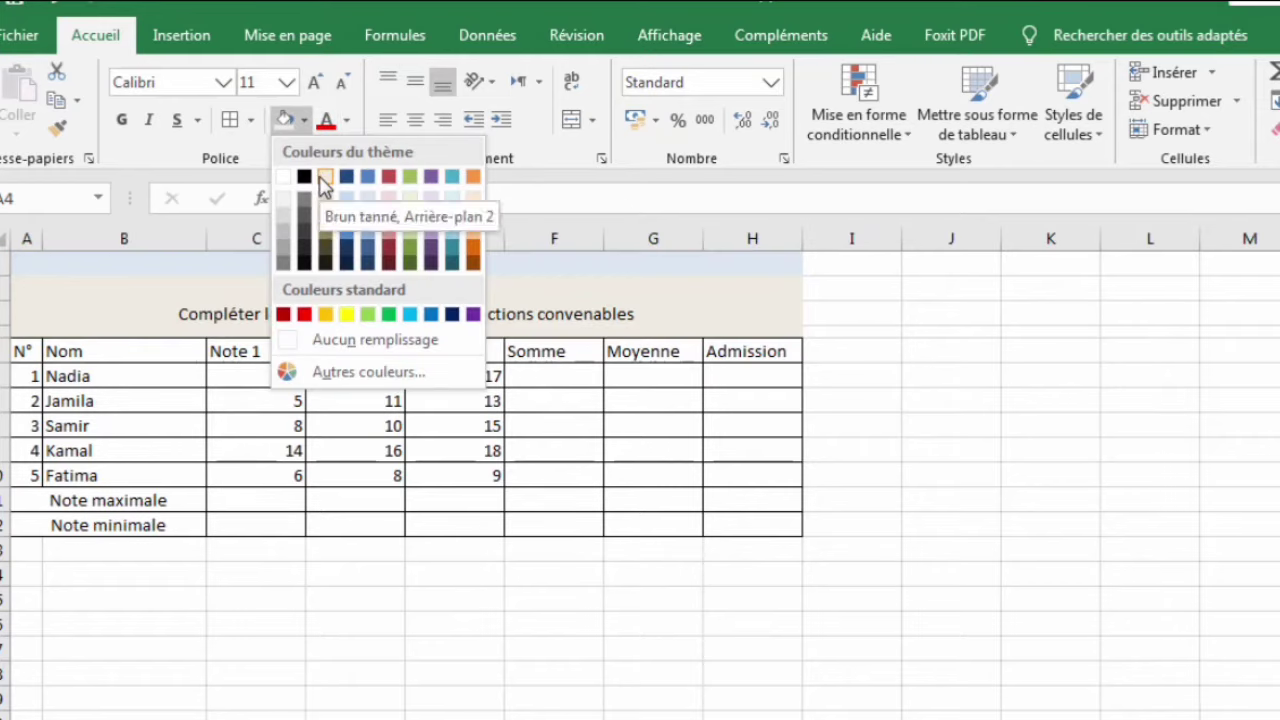
{"action": "left_click", "coordinate": [395, 250]}
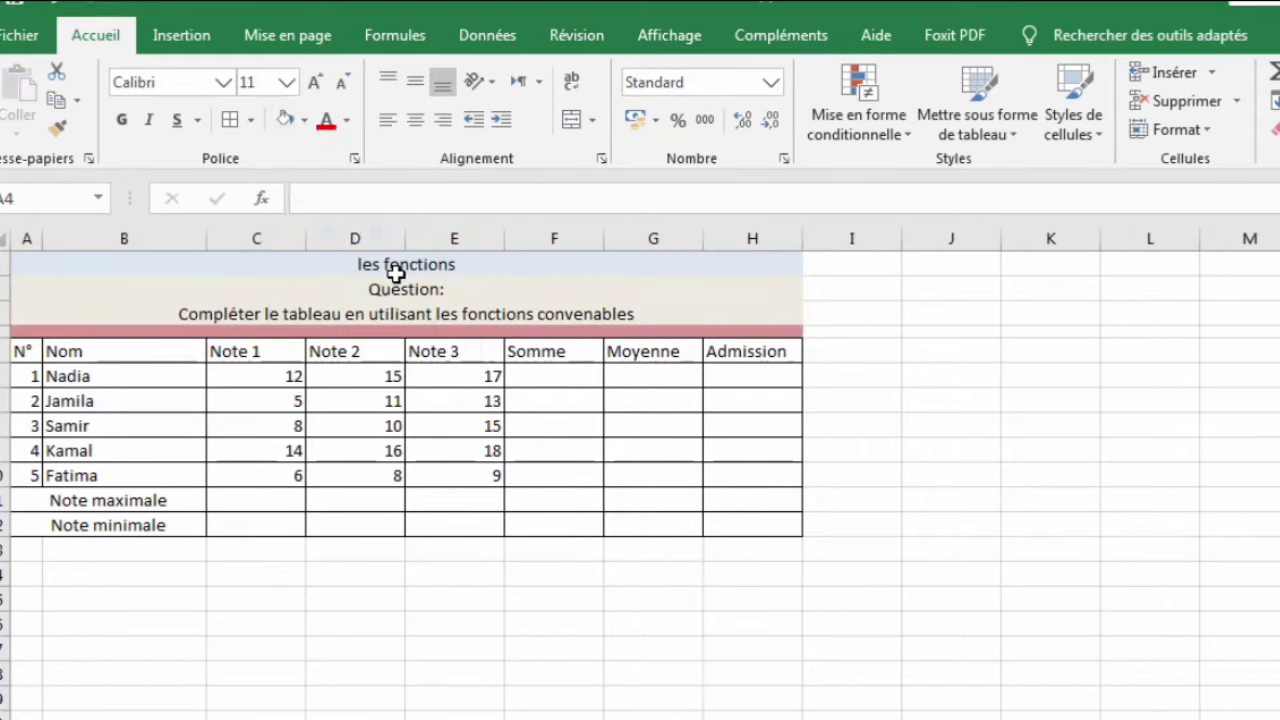
{"action": "left_click", "coordinate": [410, 401]}
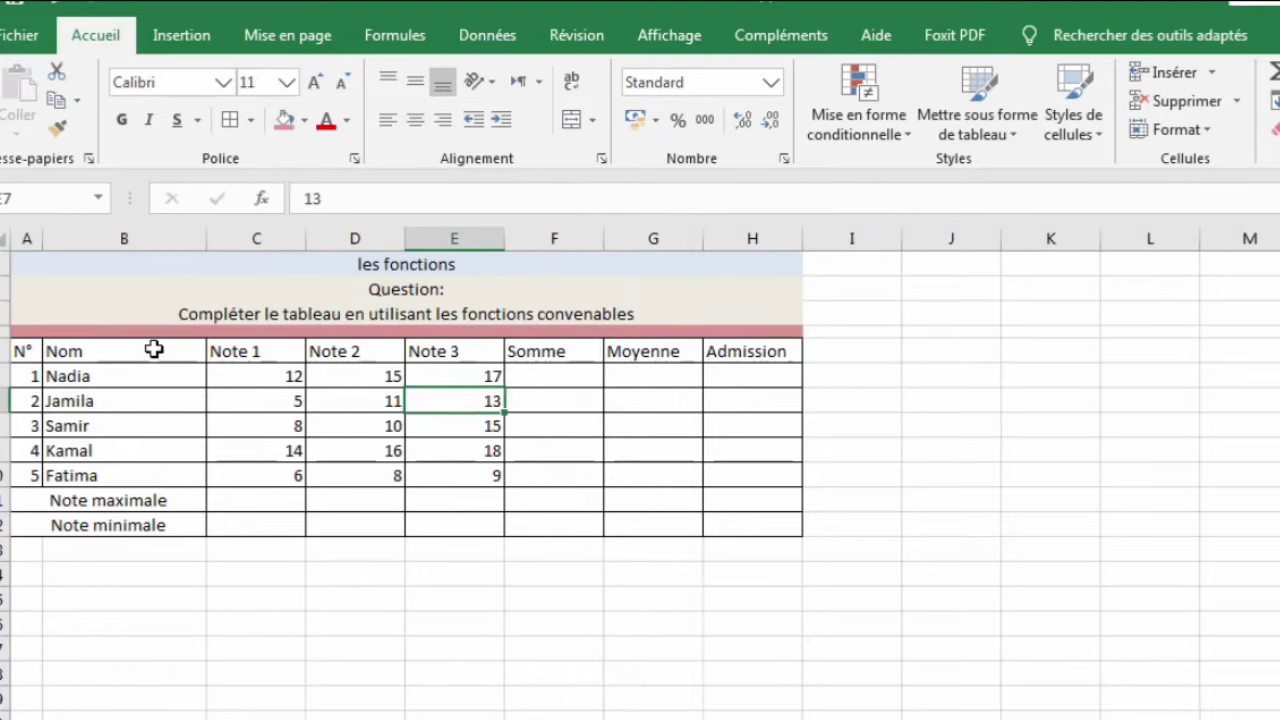
Set the font size of the whole grade table A5:H12 to 16
{"action": "left_click_drag", "start_coordinate": [27, 353], "coordinate": [737, 528]}
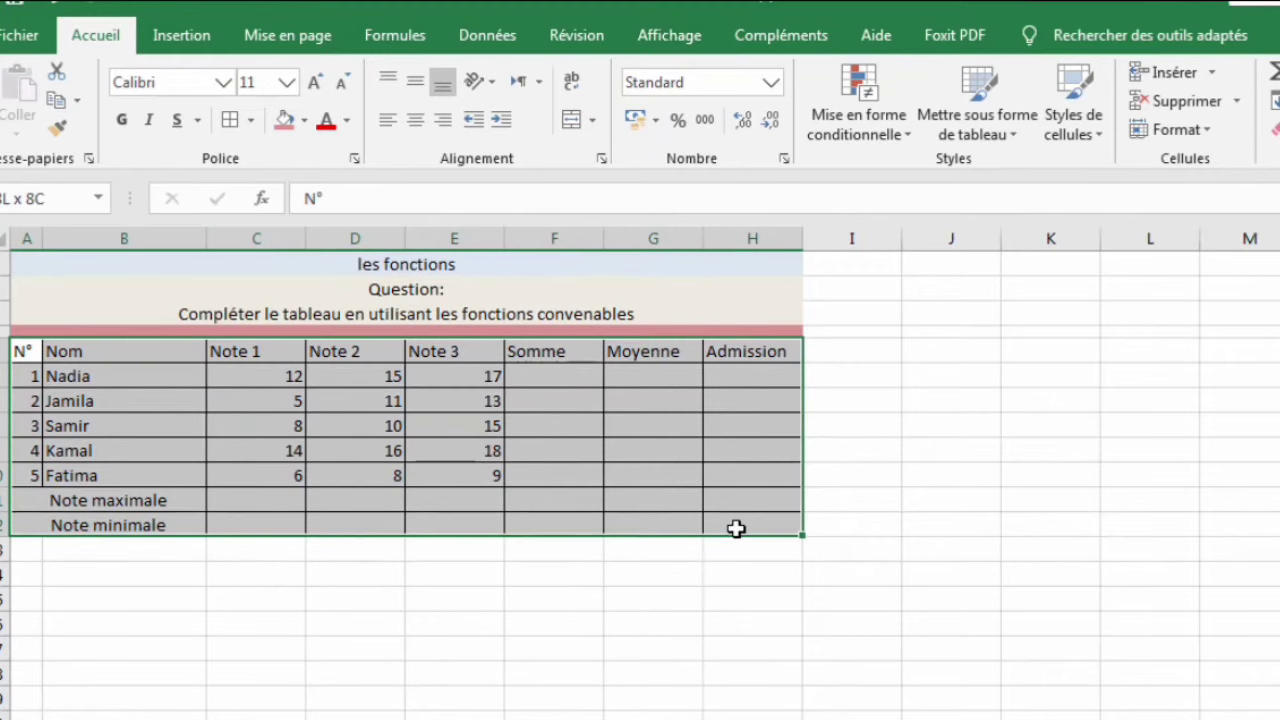
{"action": "left_click", "coordinate": [286, 85]}
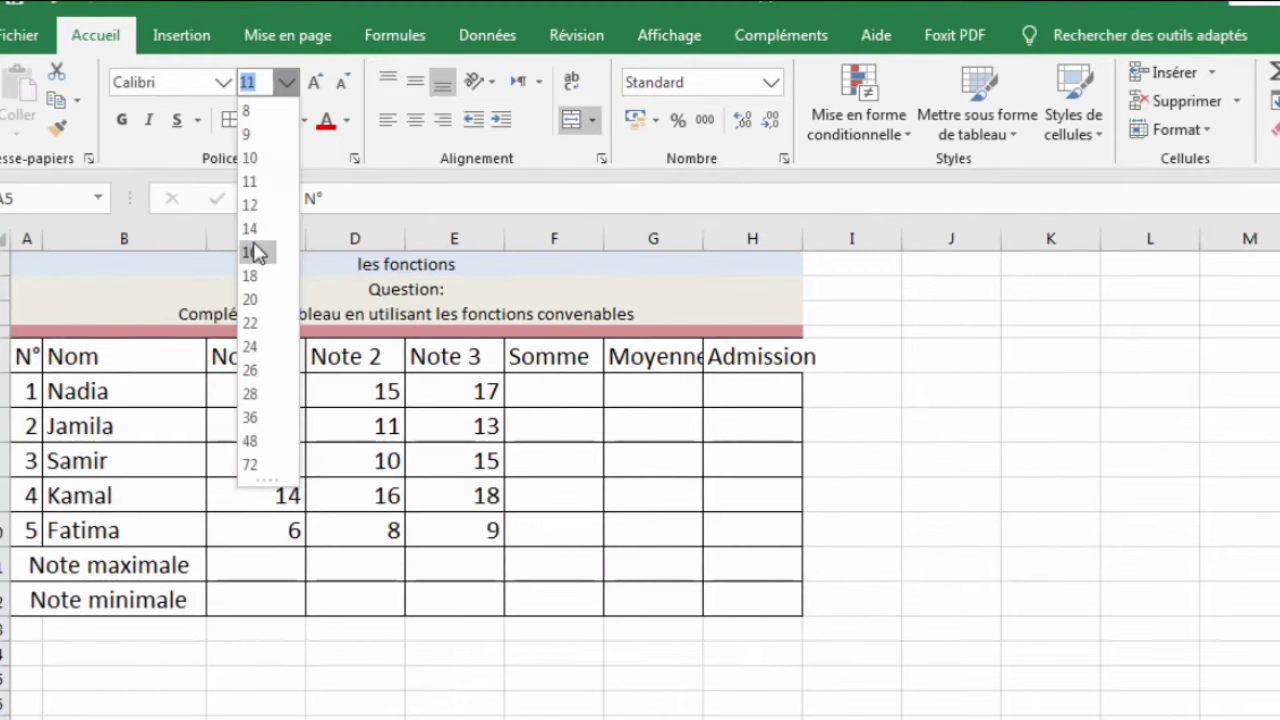
{"action": "left_click", "coordinate": [251, 249]}
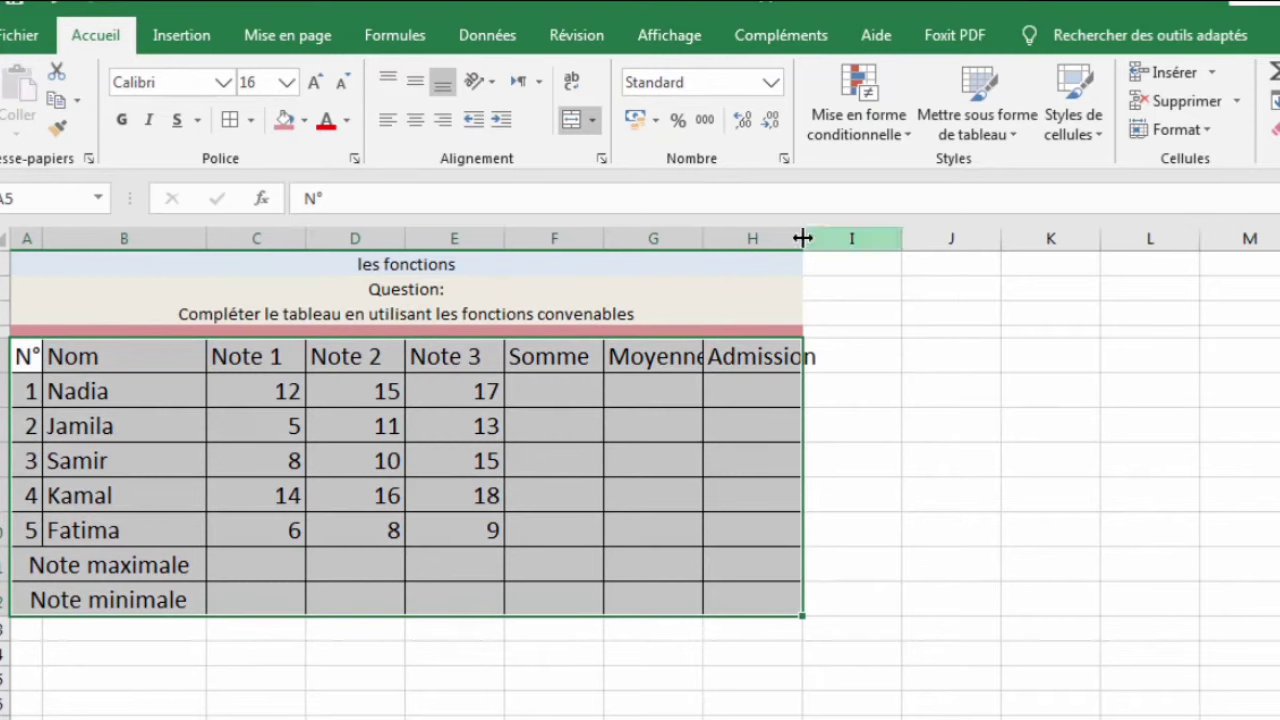
Widen columns C through H so the Note, Somme, Moyenne and Admission headers fit with room to spare
{"action": "left_click_drag", "start_coordinate": [805, 246], "coordinate": [940, 274]}
{"action": "left_click_drag", "start_coordinate": [703, 246], "coordinate": [789, 277]}
{"action": "left_click_drag", "start_coordinate": [601, 242], "coordinate": [671, 286]}
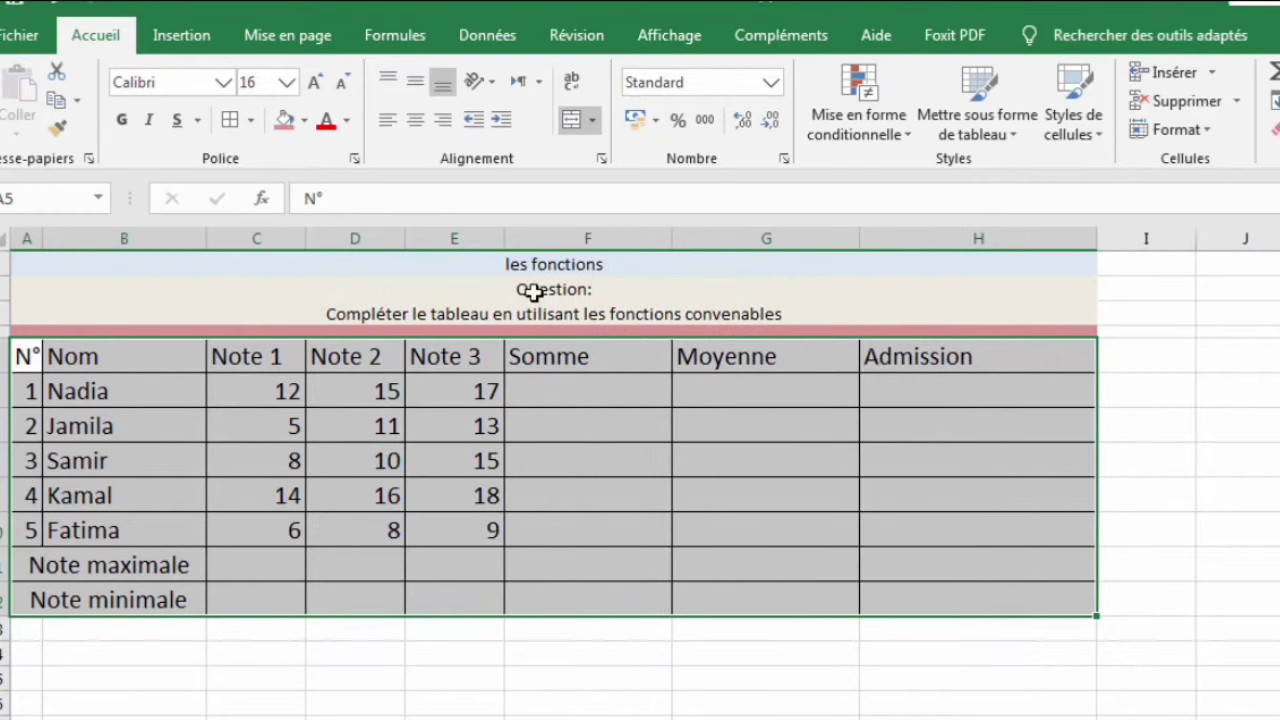
{"action": "left_click", "coordinate": [531, 242]}
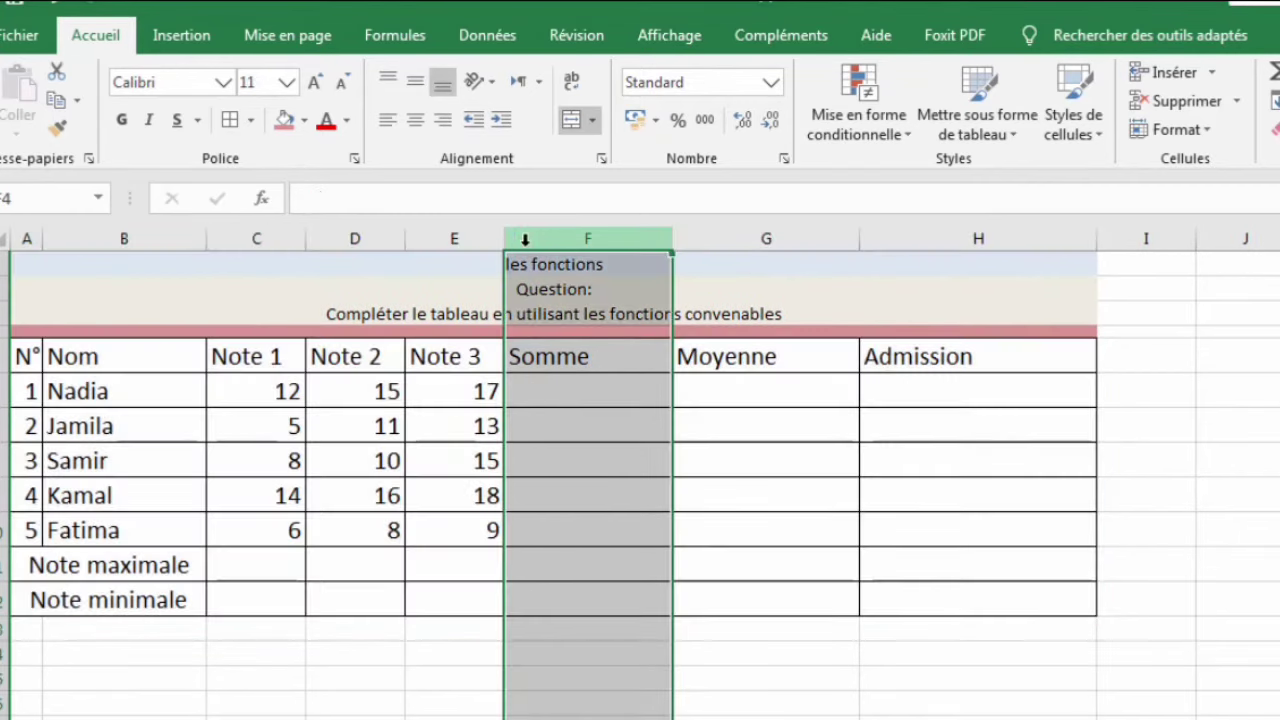
{"action": "left_click", "coordinate": [507, 245]}
{"action": "left_click_drag", "start_coordinate": [506, 245], "coordinate": [572, 258]}
{"action": "left_click", "coordinate": [745, 460]}
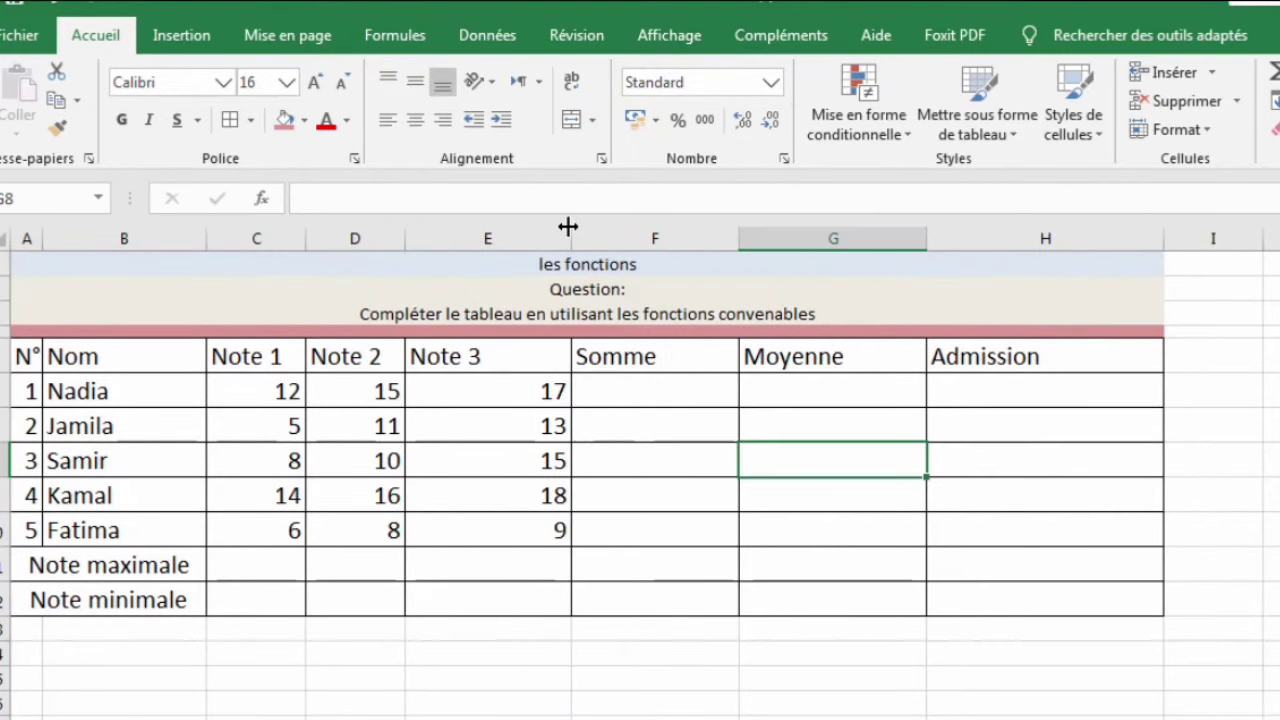
{"action": "left_click_drag", "start_coordinate": [406, 240], "coordinate": [468, 249]}
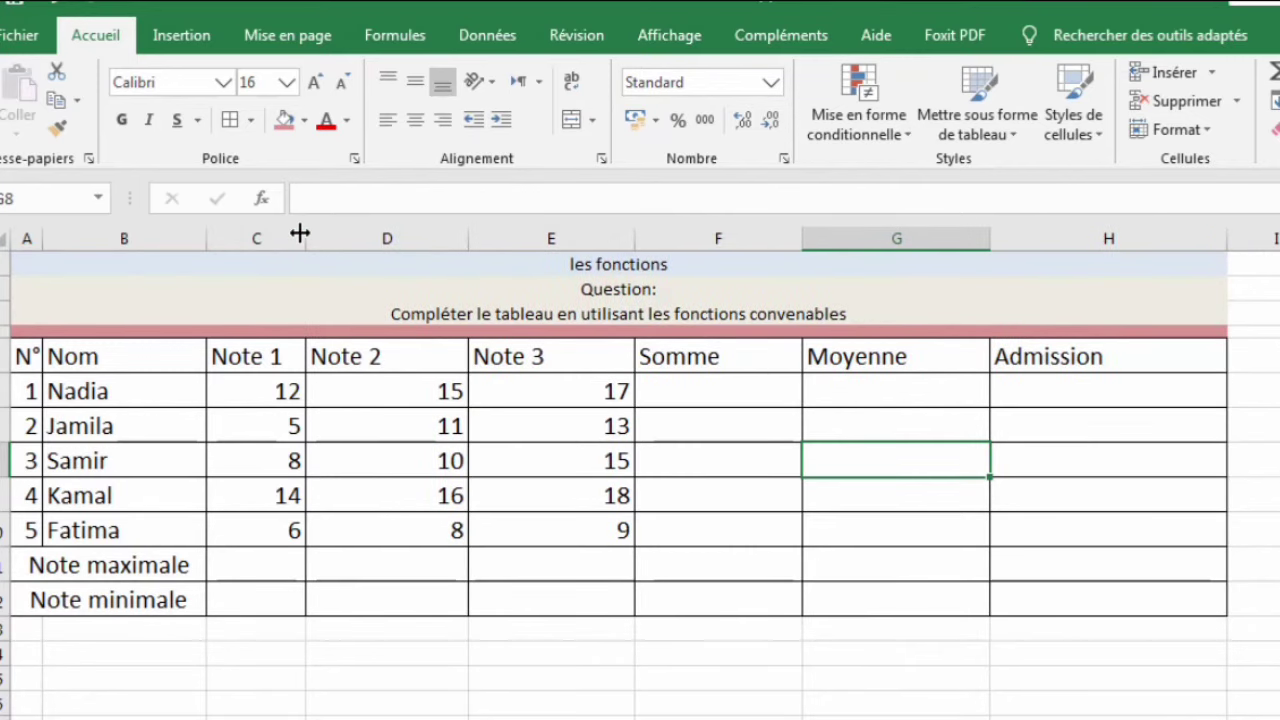
{"action": "left_click_drag", "start_coordinate": [300, 233], "coordinate": [366, 263]}
{"action": "left_click", "coordinate": [420, 562]}
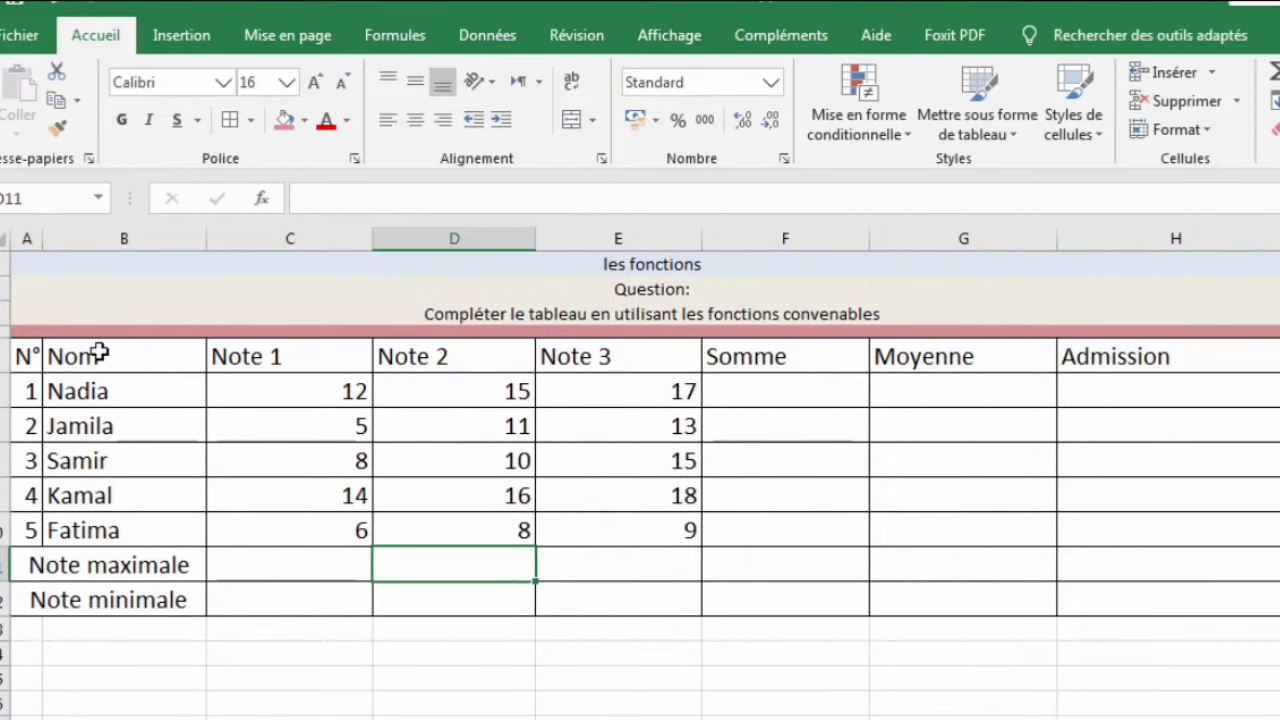
Center the students' grades horizontally in the Note 1 to Note 3 cells, C6:E10
{"action": "left_click_drag", "start_coordinate": [273, 397], "coordinate": [649, 537]}
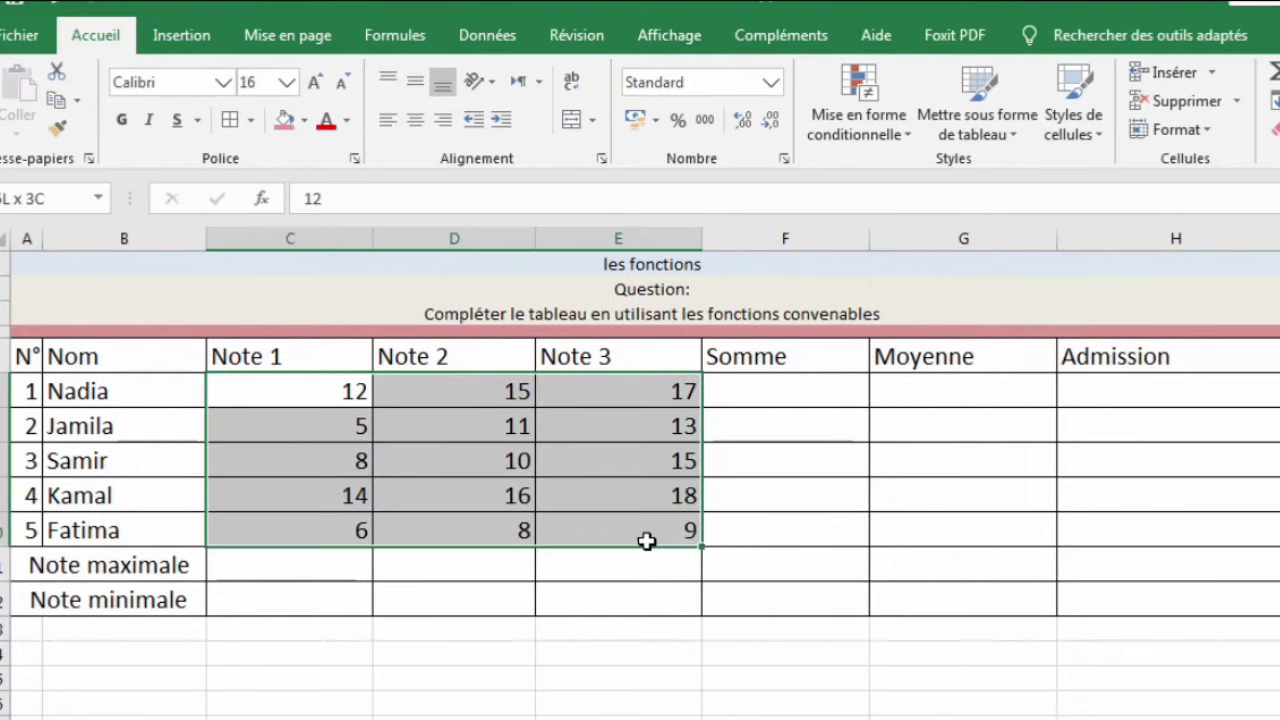
{"action": "left_click", "coordinate": [414, 122]}
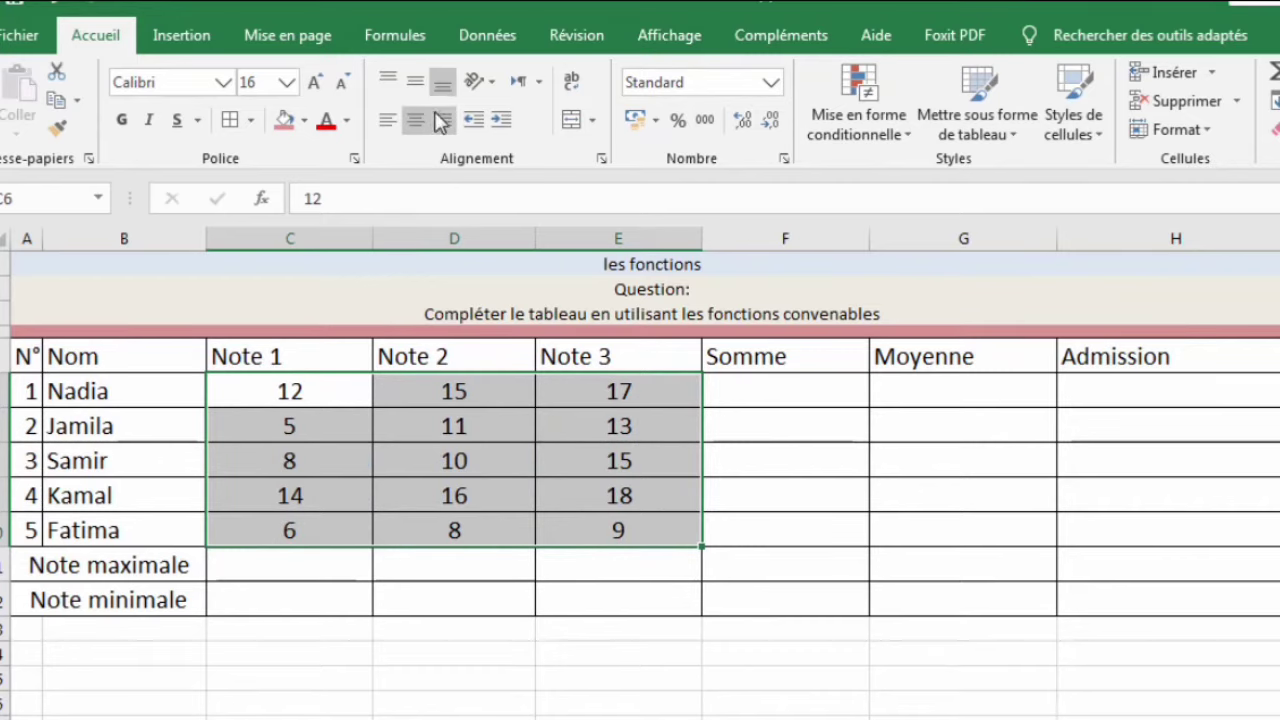
{"action": "left_click", "coordinate": [438, 455]}
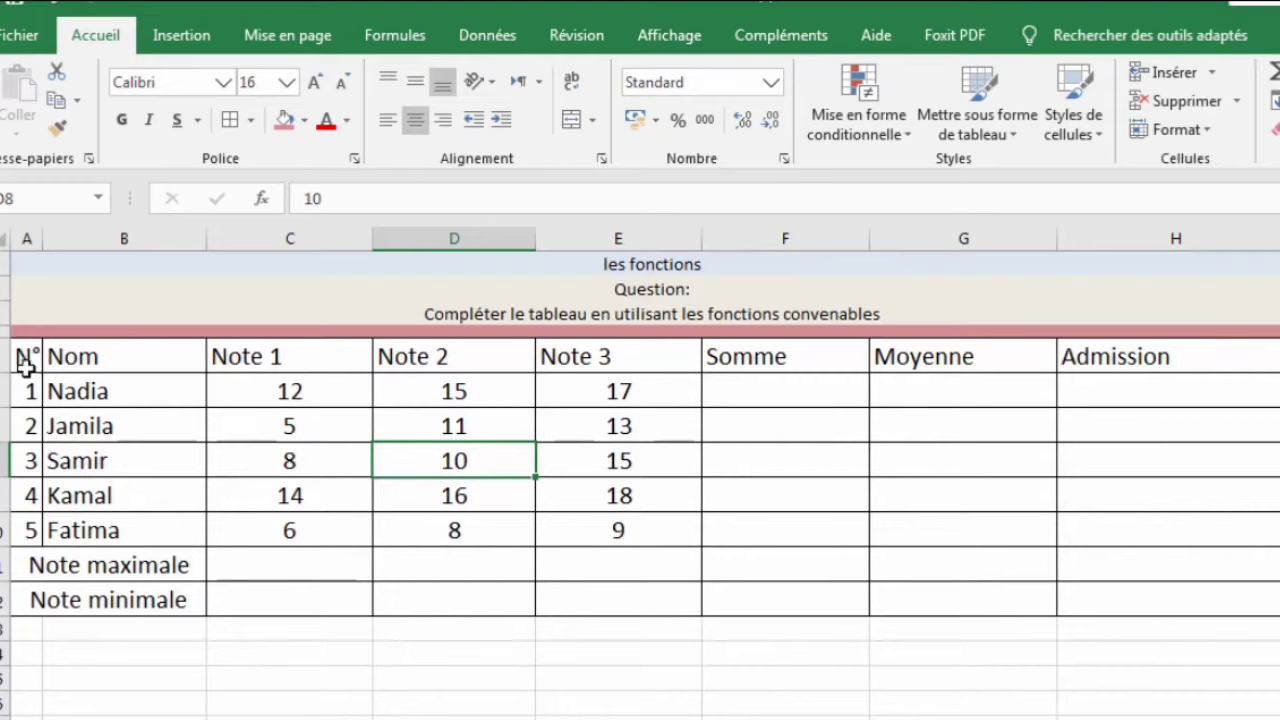
Fill the N° column A5:A10 with the separator row's pinkish red and the Nom column B5:B10 with the green theme color
{"action": "left_click_drag", "start_coordinate": [24, 360], "coordinate": [11, 531]}
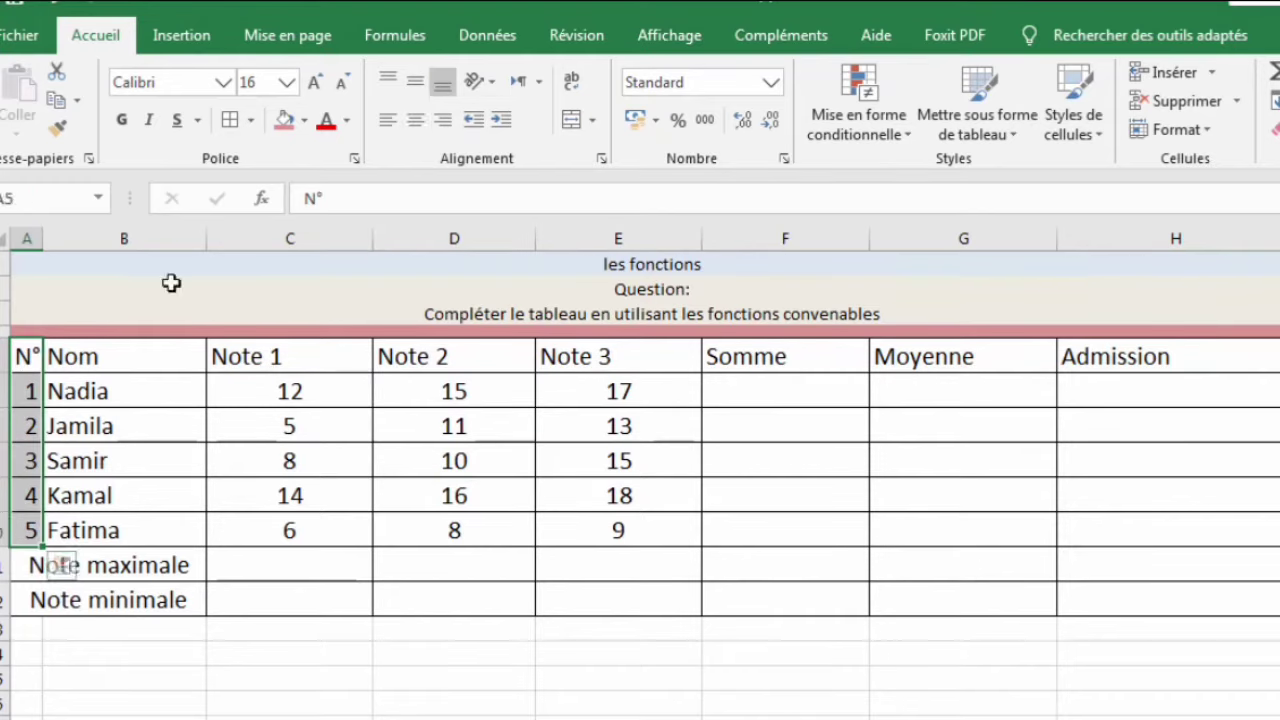
{"action": "left_click", "coordinate": [283, 124]}
{"action": "left_click", "coordinate": [225, 452]}
{"action": "left_click_drag", "start_coordinate": [180, 357], "coordinate": [171, 537]}
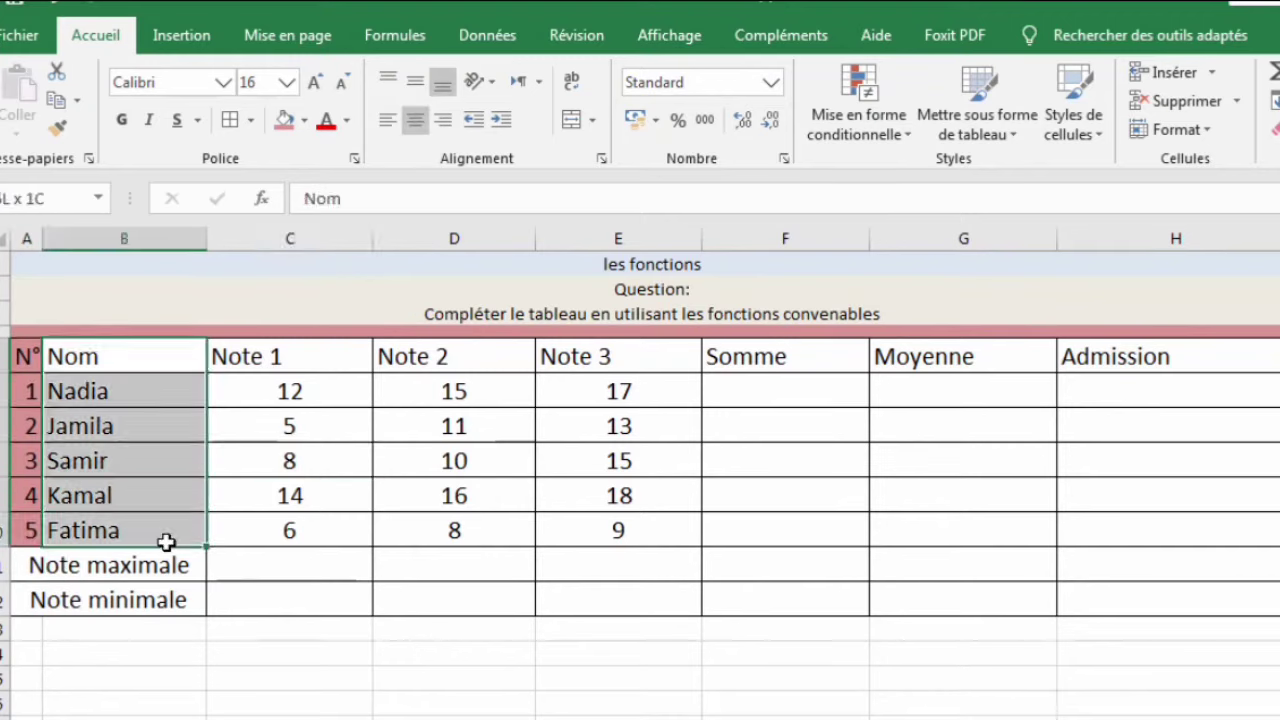
{"action": "left_click", "coordinate": [305, 121]}
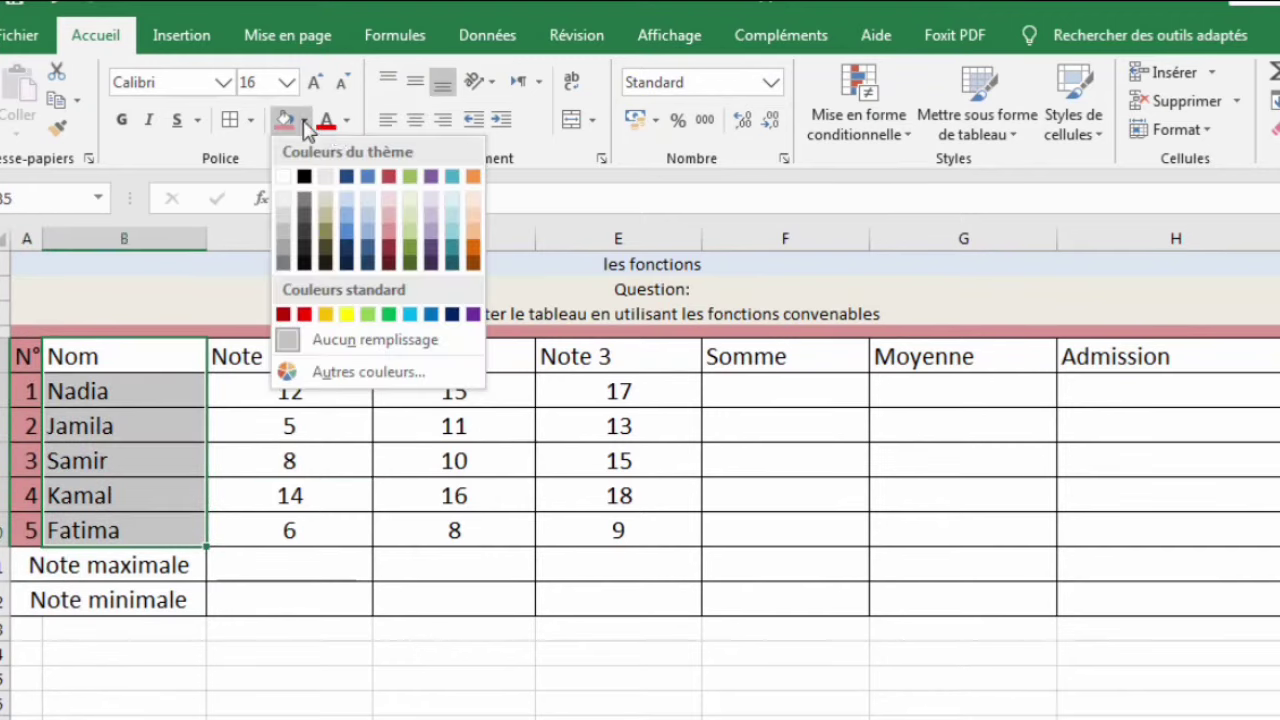
{"action": "left_click", "coordinate": [409, 180]}
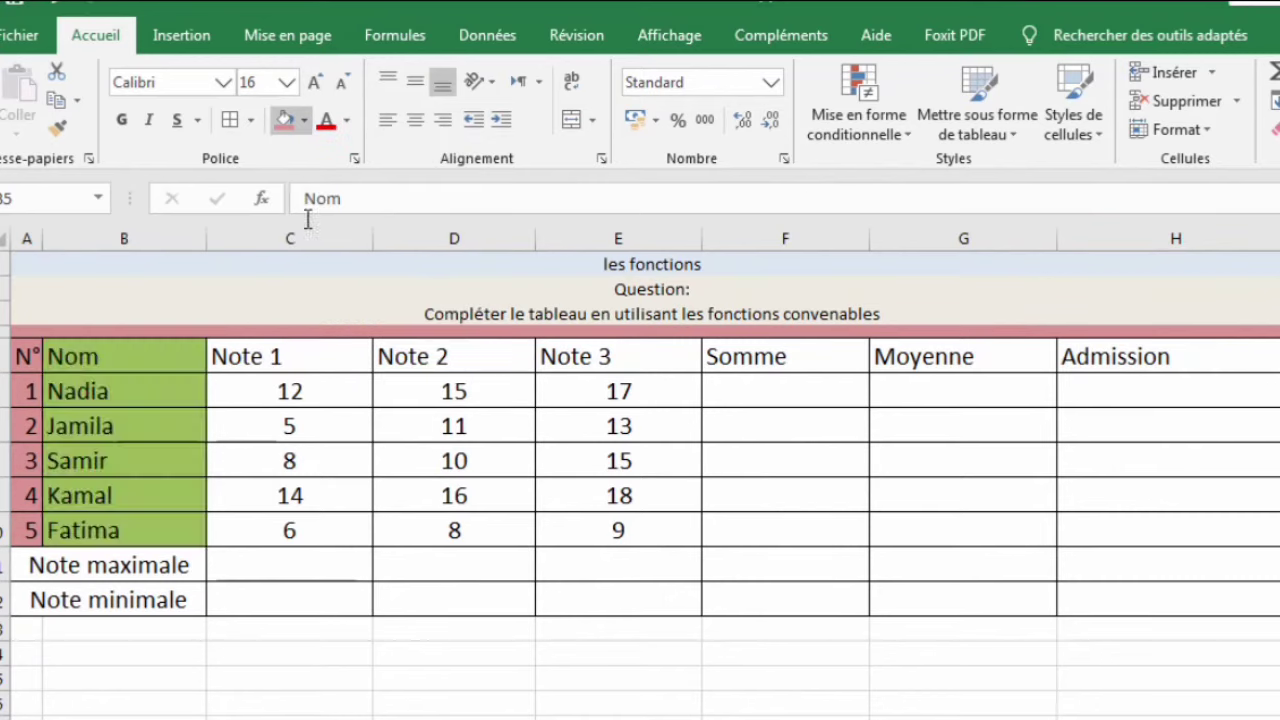
Fill the Note maximale row, A11:G11, with the light beige theme color
{"action": "left_click", "coordinate": [155, 564]}
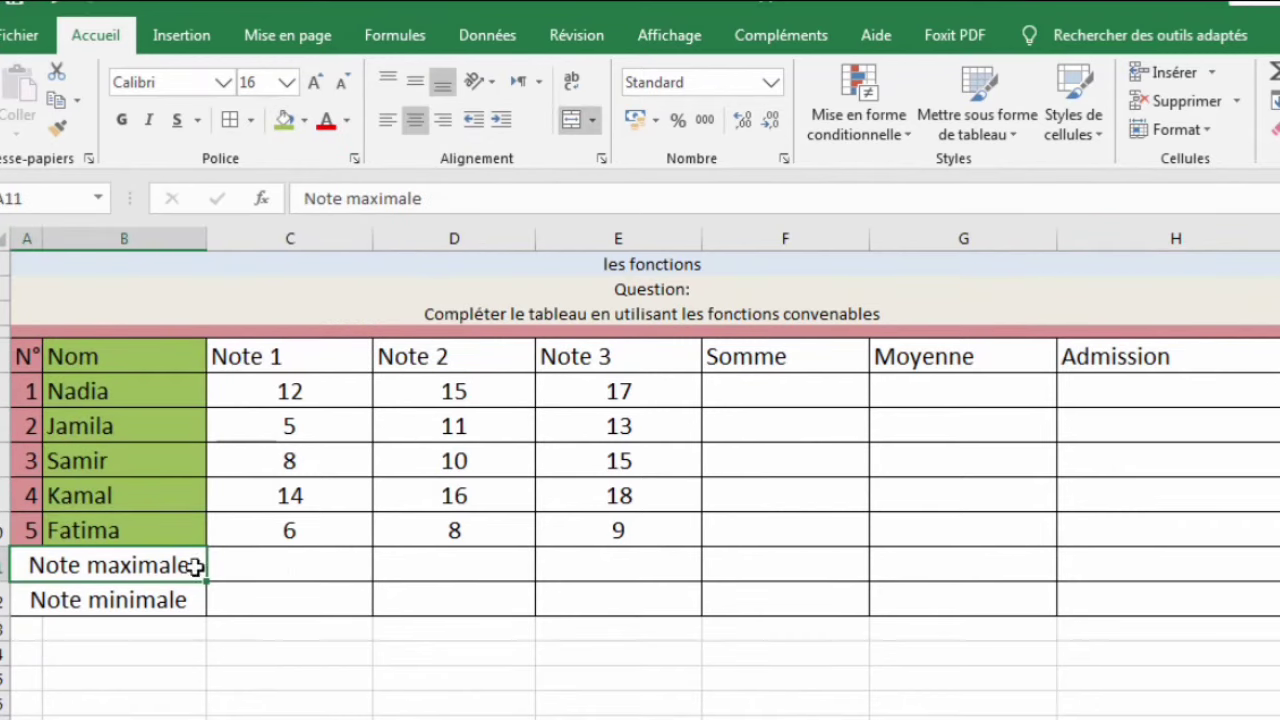
{"action": "left_click", "coordinate": [282, 596]}
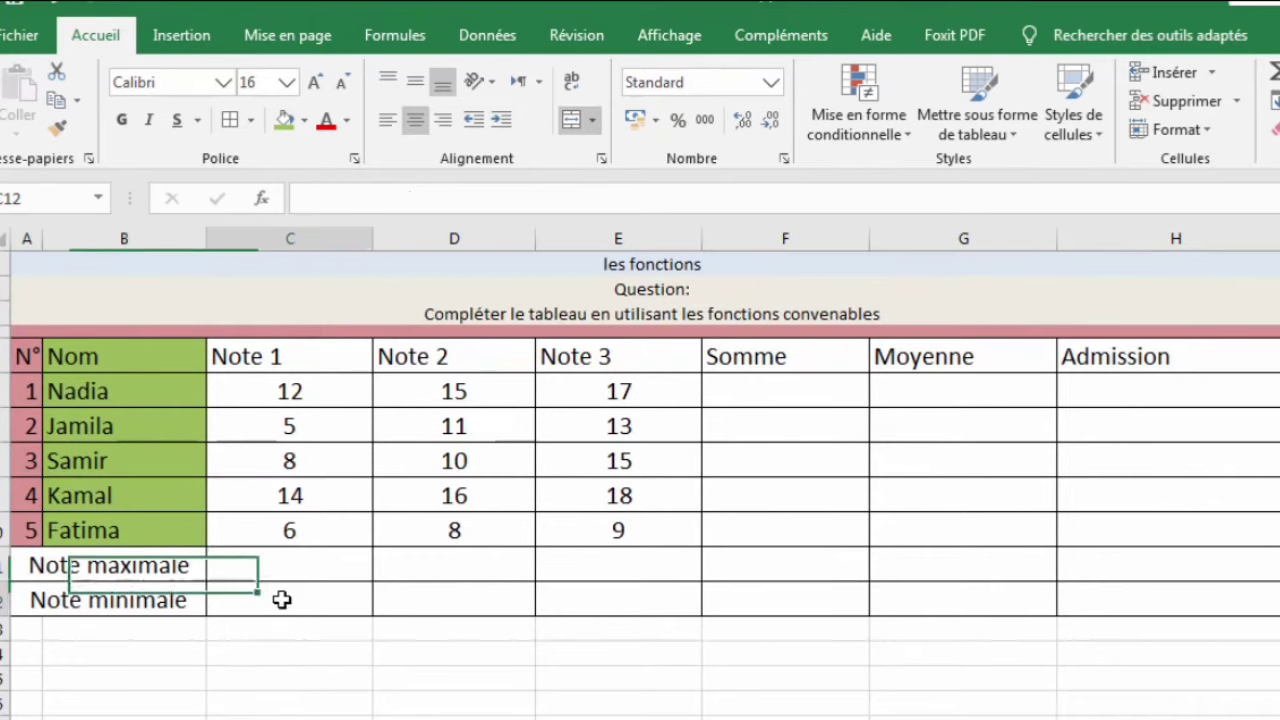
{"action": "left_click_drag", "start_coordinate": [205, 563], "coordinate": [991, 580]}
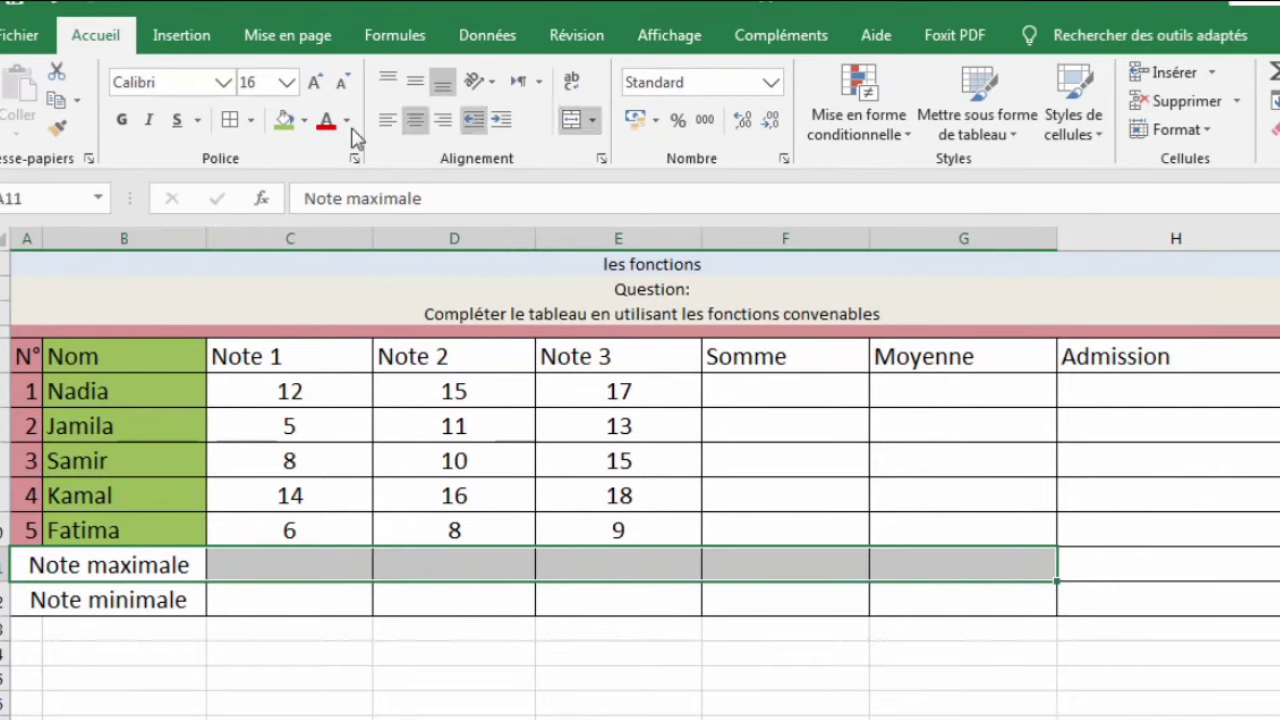
{"action": "left_click", "coordinate": [305, 121]}
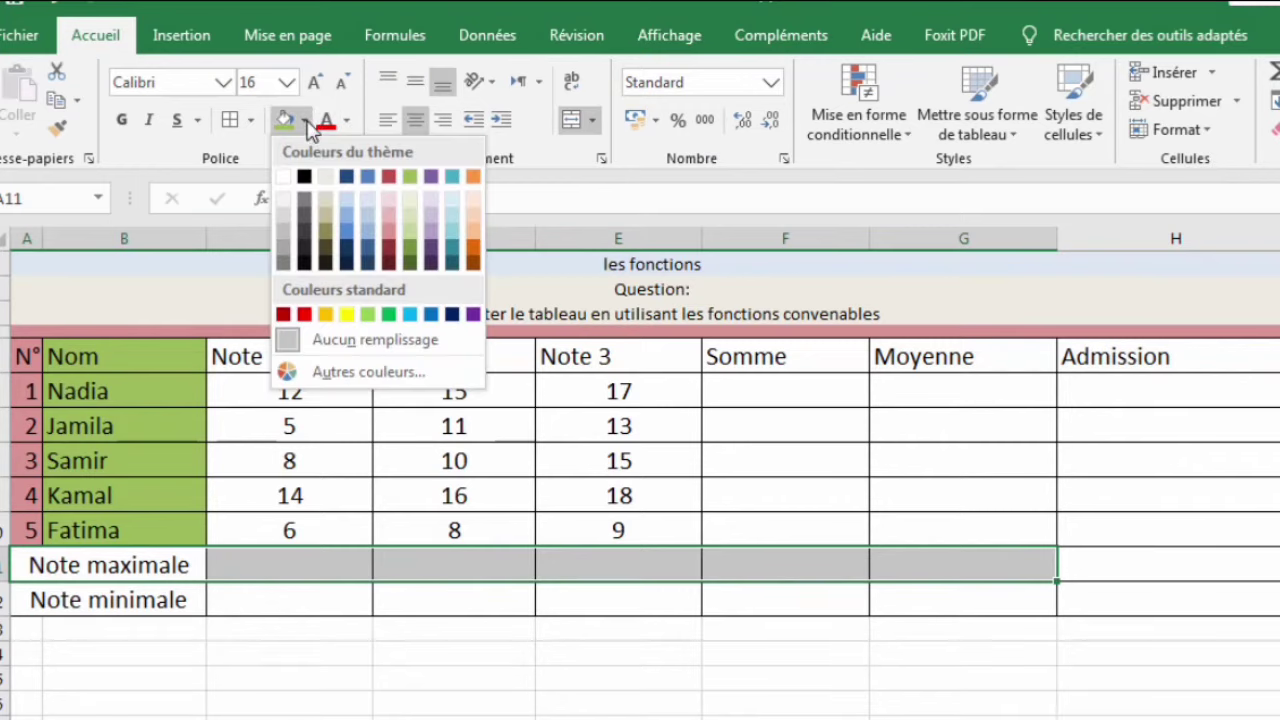
{"action": "left_click", "coordinate": [334, 180]}
Fill the Note minimale row, A12:G12, with a very light green theme color
{"action": "left_click_drag", "start_coordinate": [148, 592], "coordinate": [1026, 590]}
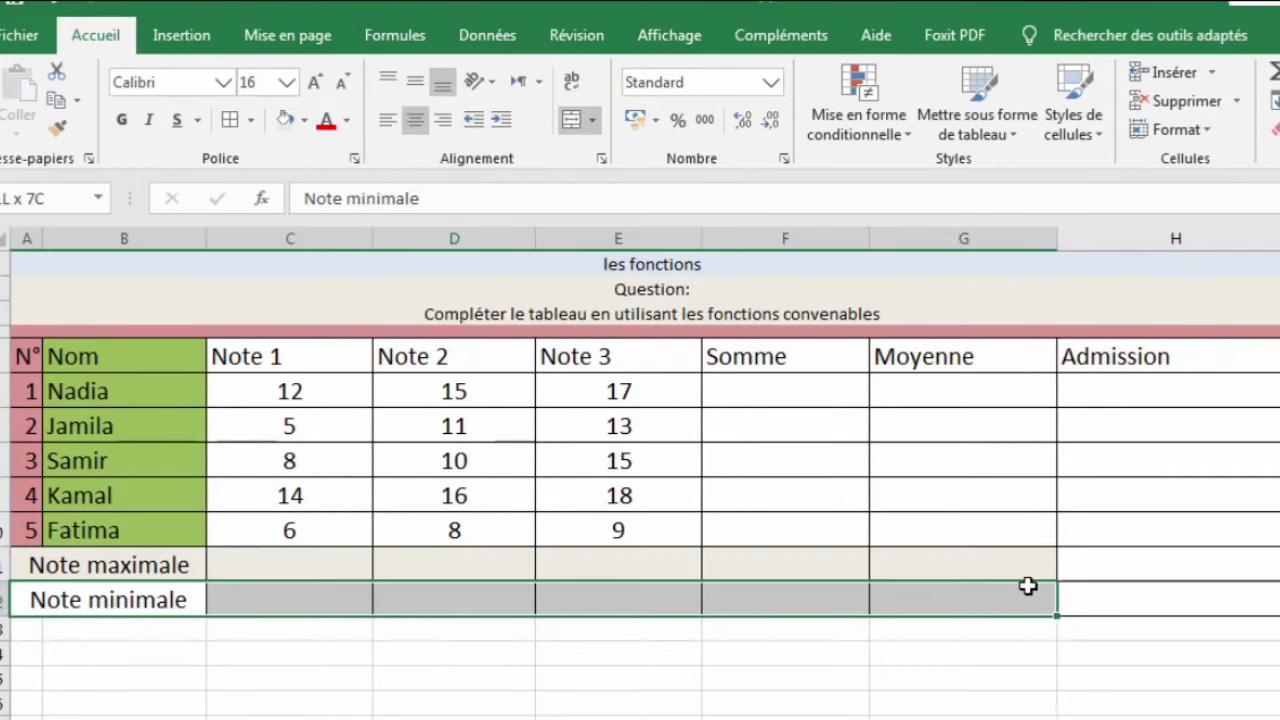
{"action": "left_click", "coordinate": [305, 120]}
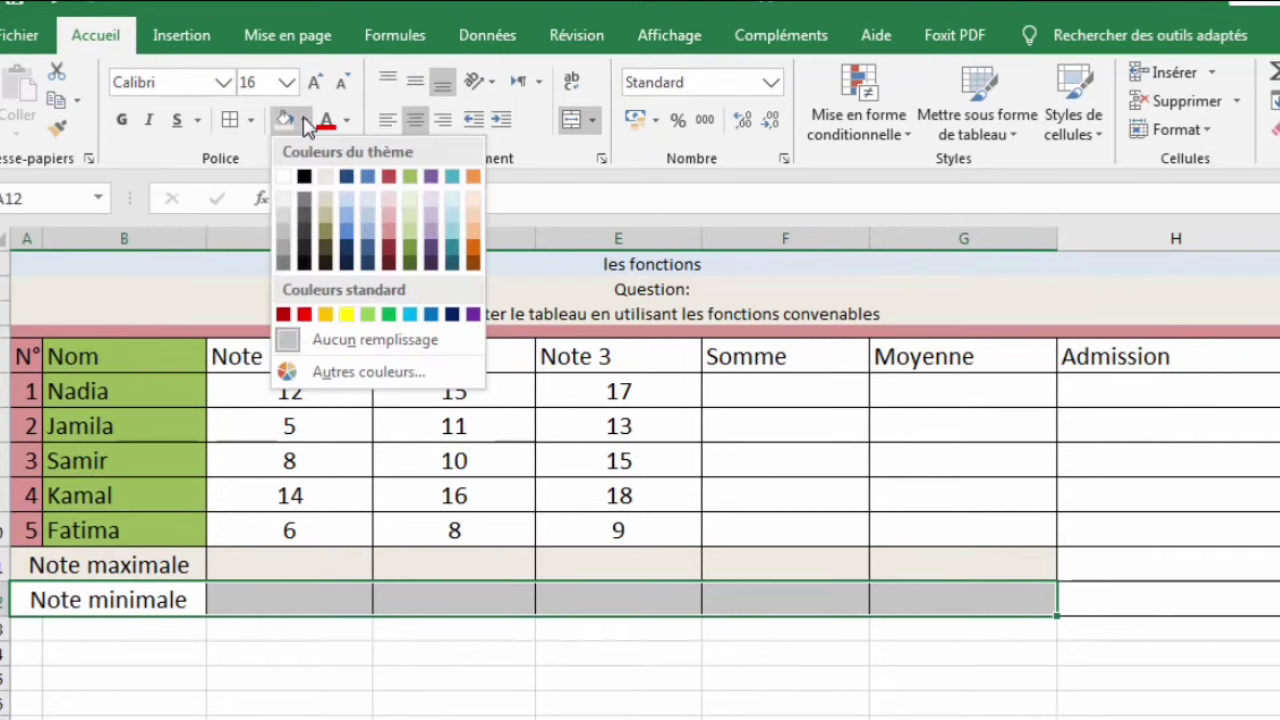
{"action": "left_click", "coordinate": [410, 208]}
{"action": "left_click", "coordinate": [354, 564]}
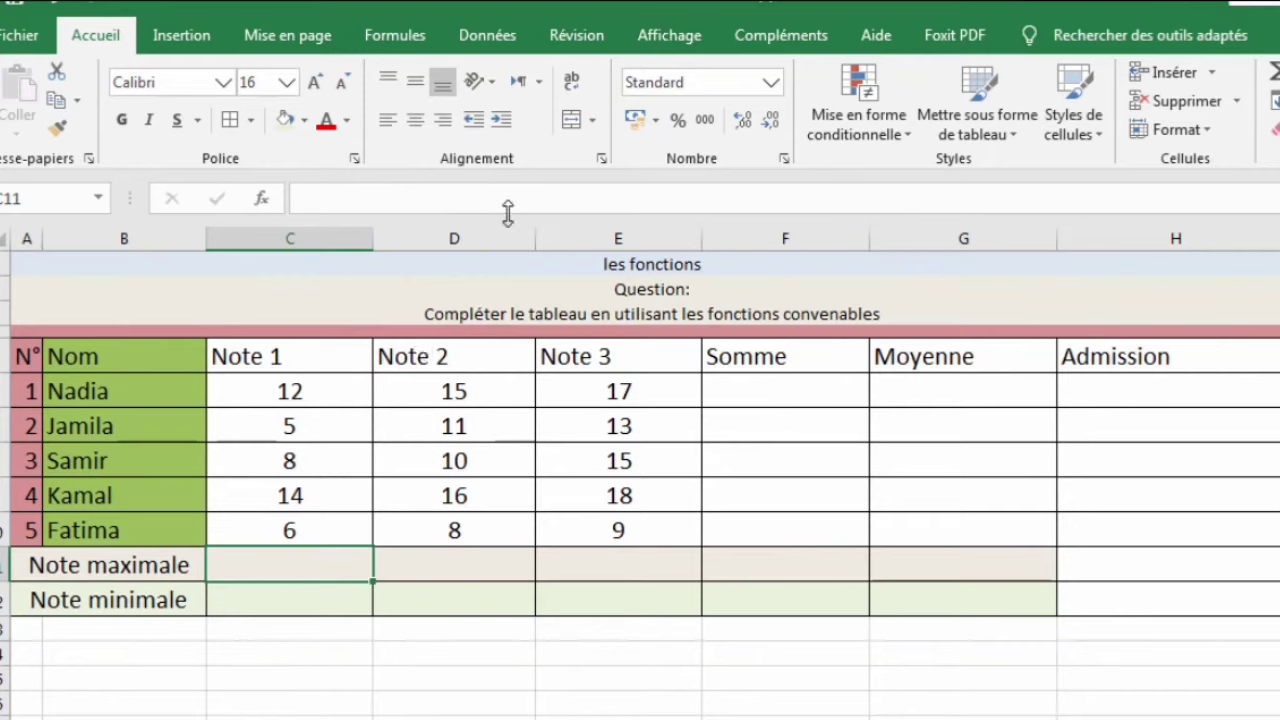
Search the function list for "somme" and insert the SOMME function in the first student's Somme cell, F6
{"action": "left_click", "coordinate": [773, 392]}
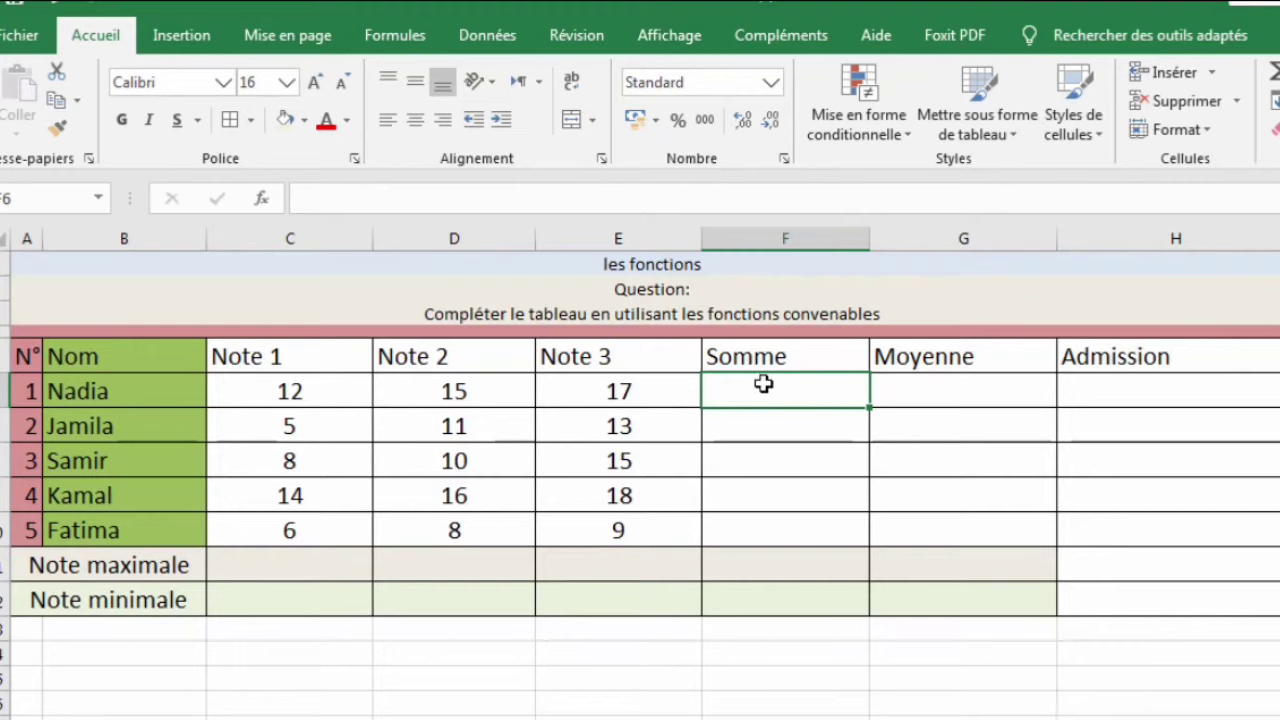
{"action": "left_click", "coordinate": [265, 199]}
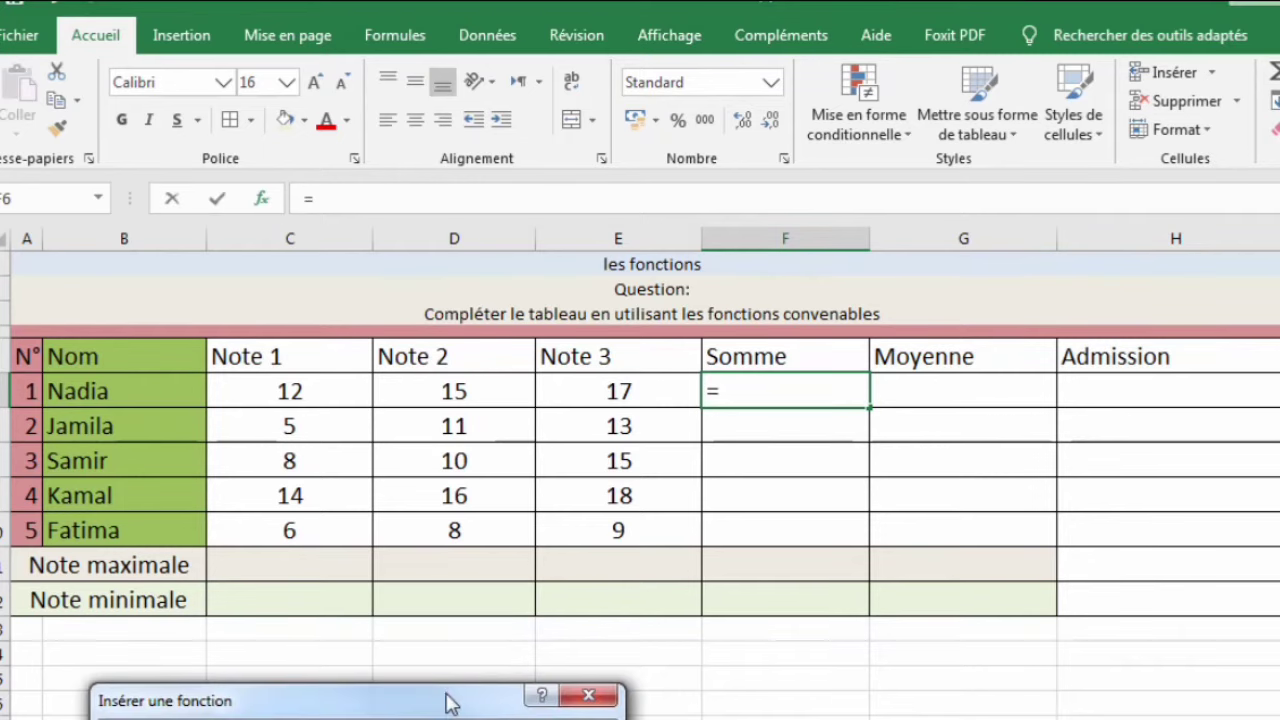
{"action": "left_click_drag", "start_coordinate": [449, 703], "coordinate": [676, 249]}
{"action": "key", "text": "BackSpace"}
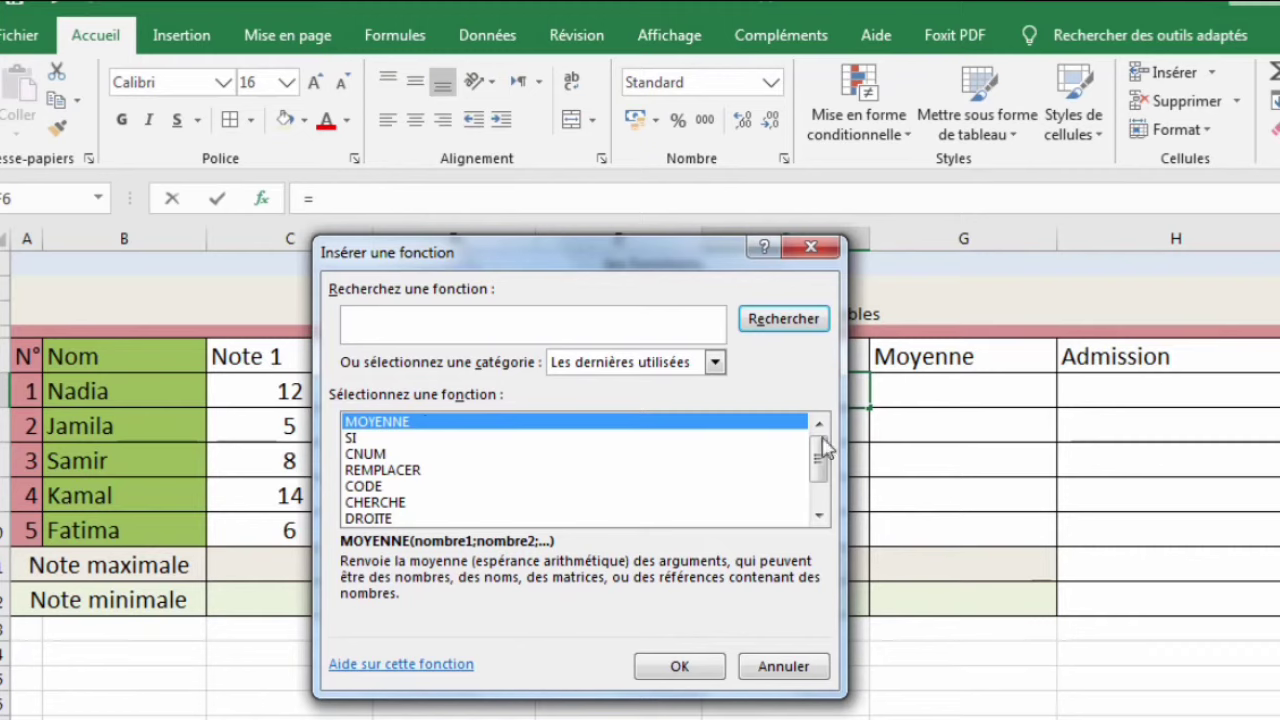
{"action": "left_click_drag", "start_coordinate": [823, 443], "coordinate": [786, 450]}
{"action": "type", "text": "e"}
{"action": "left_click", "coordinate": [818, 320]}
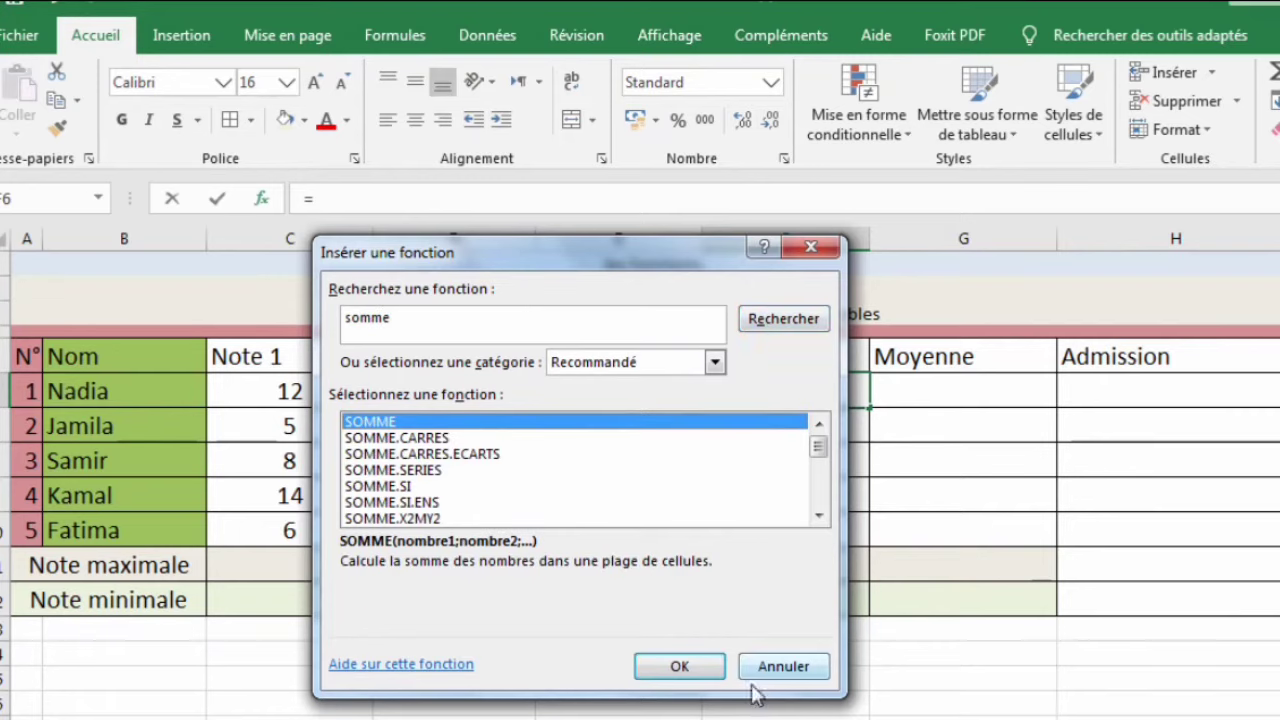
{"action": "left_click", "coordinate": [679, 668]}
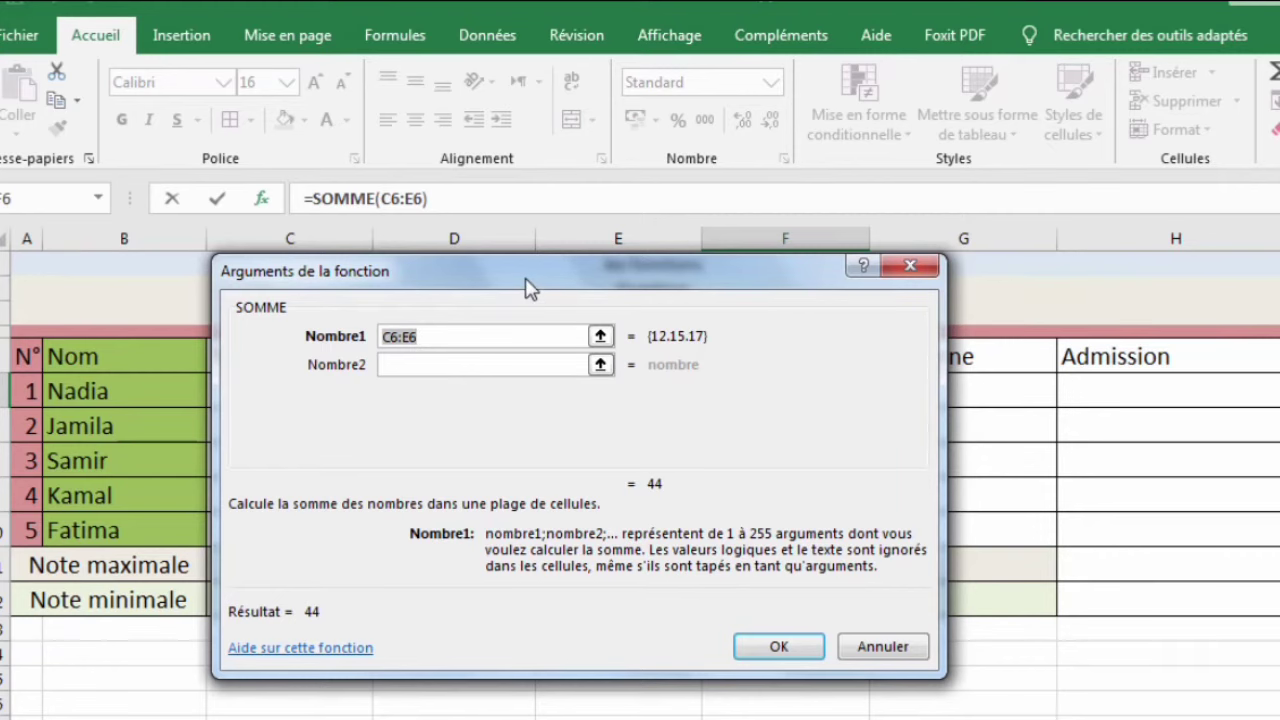
Give SOMME the separate arguments C6, D6 and E6 and enter the formula in F6
{"action": "left_click_drag", "start_coordinate": [528, 287], "coordinate": [593, 482]}
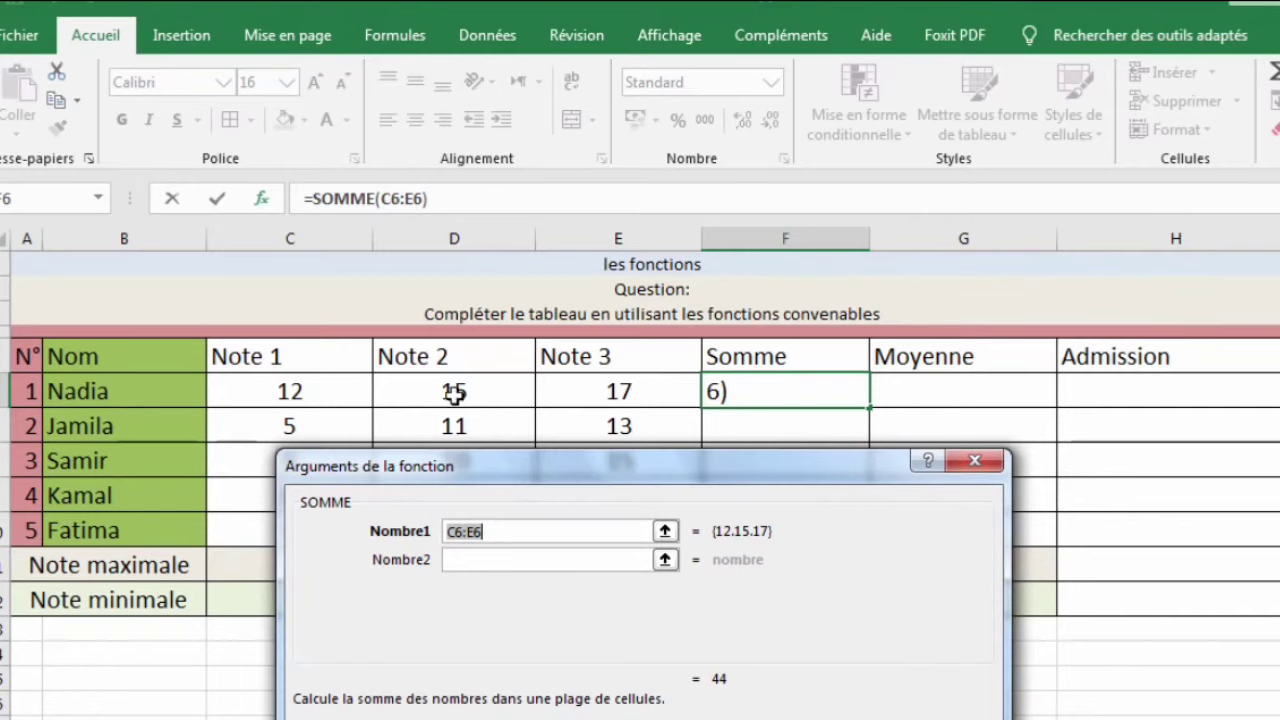
{"action": "left_click", "coordinate": [338, 391]}
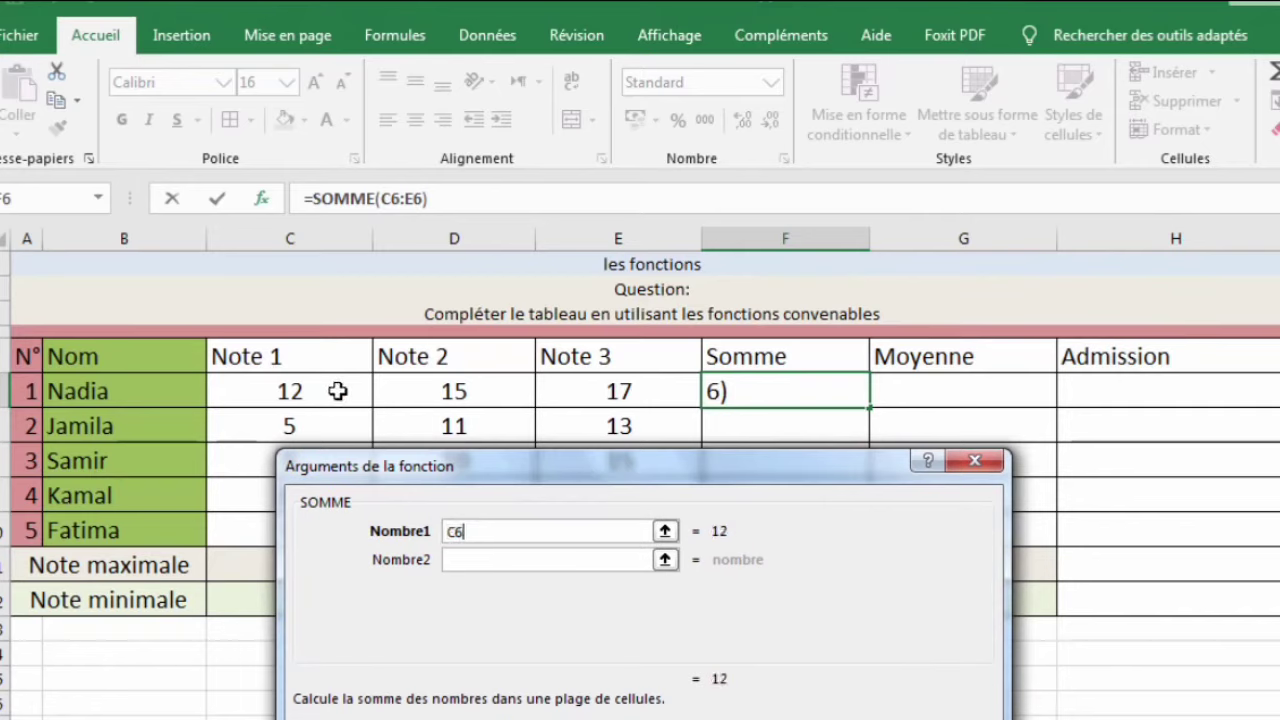
{"action": "left_click", "coordinate": [475, 561]}
{"action": "left_click", "coordinate": [452, 393]}
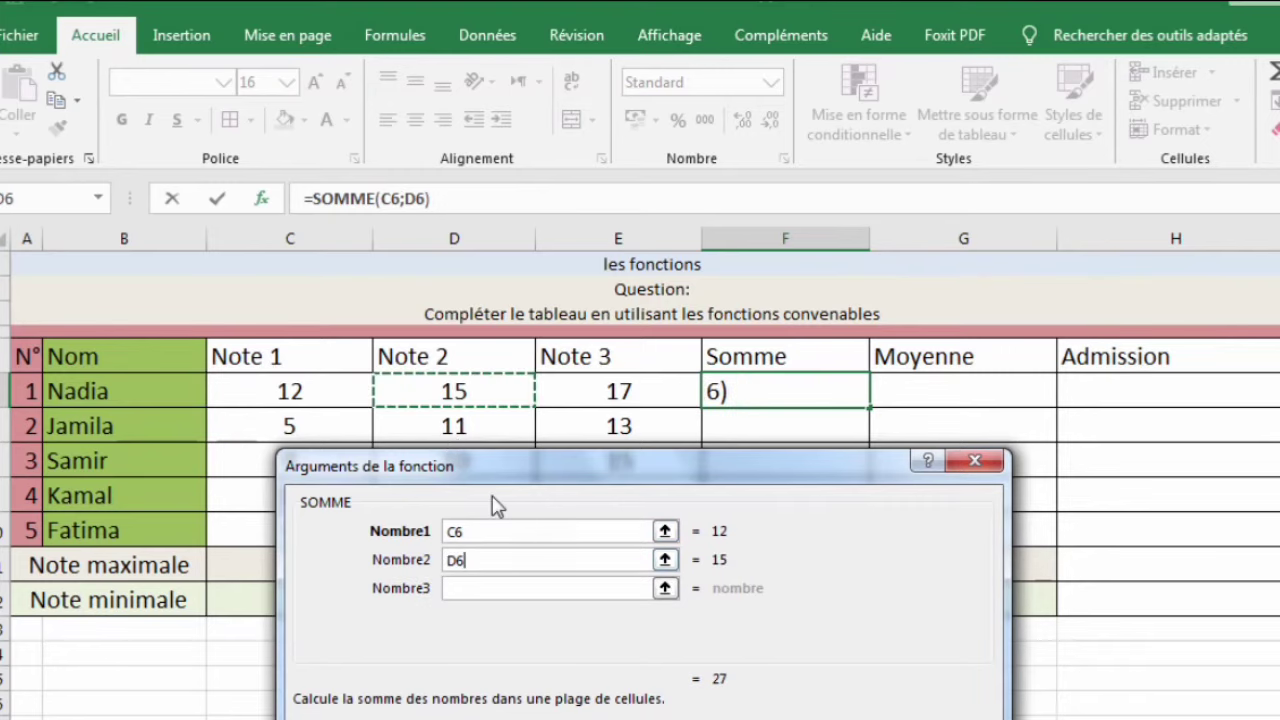
{"action": "left_click", "coordinate": [483, 588]}
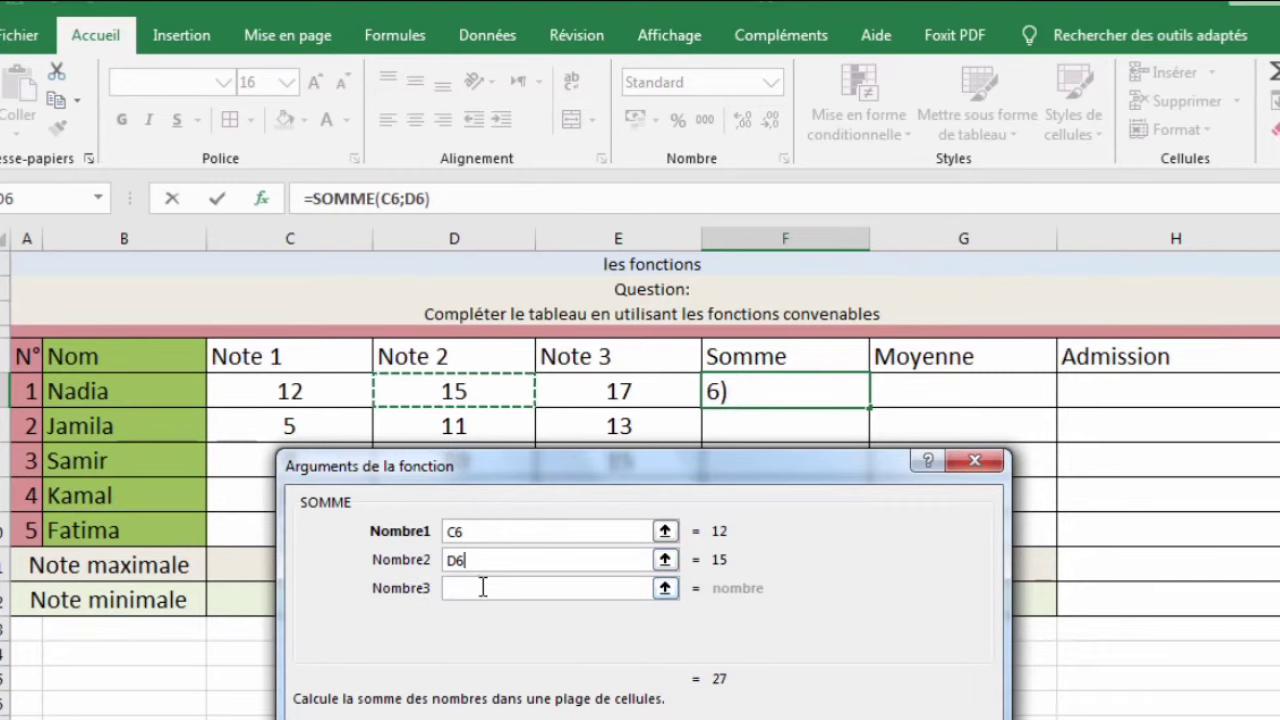
{"action": "left_click", "coordinate": [645, 389]}
{"action": "key", "text": "Return"}
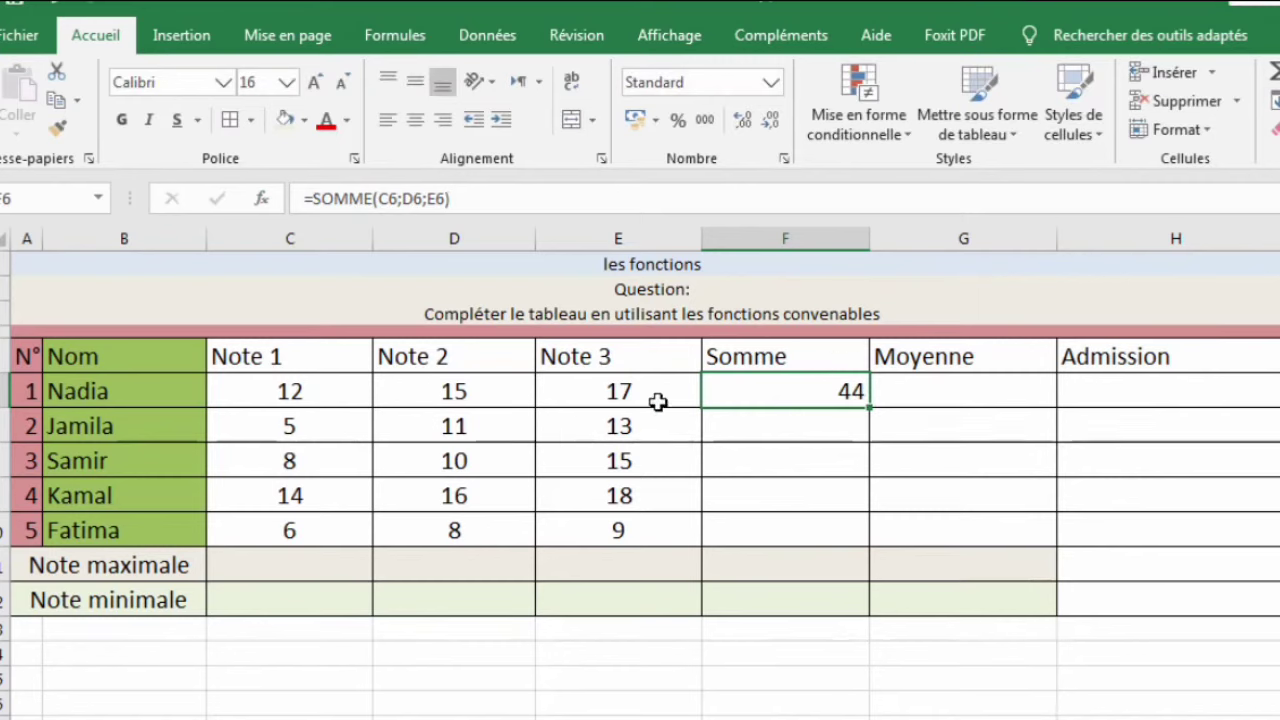
Delete the SOMME formula from cell F6, leaving the cell empty
{"action": "double_click", "coordinate": [729, 398]}
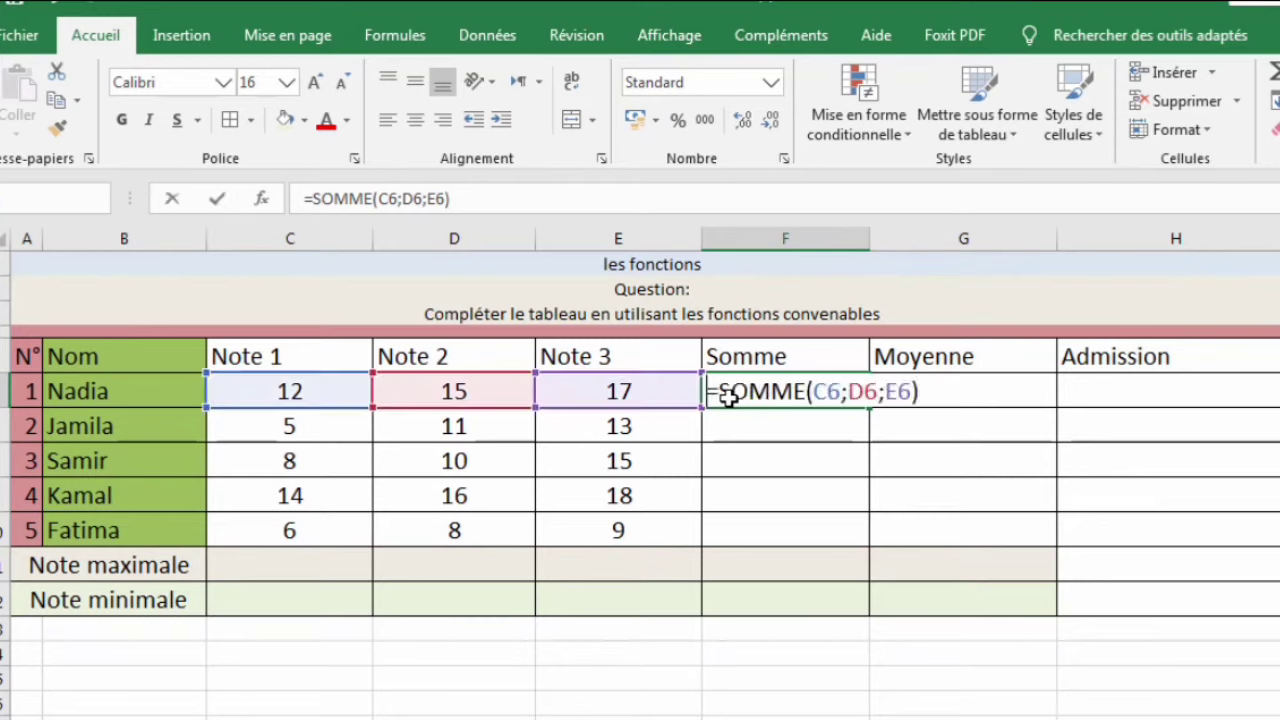
{"action": "key", "text": "BackSpace"}
{"action": "key", "text": "BackSpace"}
{"action": "key", "text": "BackSpace"}
{"action": "key", "text": "BackSpace"}
{"action": "key", "text": "BackSpace"}
{"action": "key", "text": "BackSpace"}
{"action": "key", "text": "BackSpace"}
{"action": "key", "text": "BackSpace"}
{"action": "key", "text": "BackSpace"}
{"action": "key", "text": "BackSpace"}
{"action": "key", "text": "BackSpace"}
{"action": "key", "text": "BackSpace"}
{"action": "key", "text": "BackSpace"}
{"action": "key", "text": "BackSpace"}
{"action": "key", "text": "BackSpace"}
{"action": "key", "text": "BackSpace"}
{"action": "left_click", "coordinate": [763, 416]}
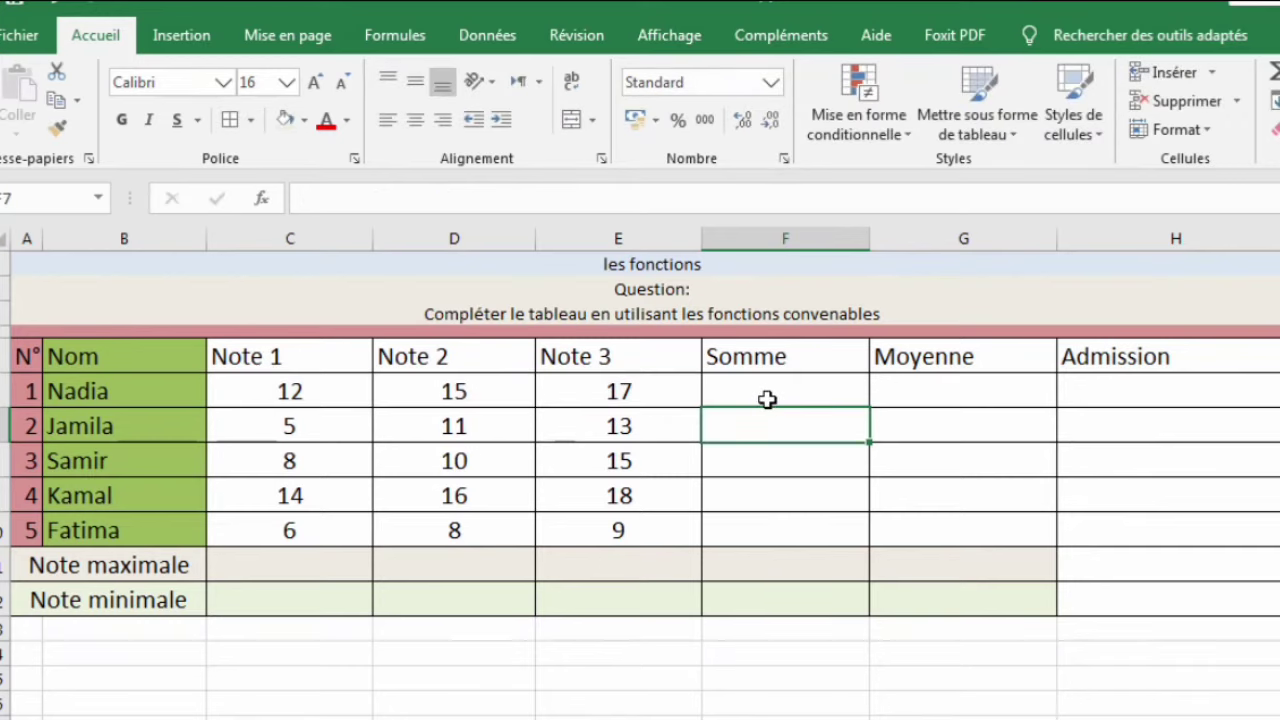
Sum the range C6:E6 in F6 with the SOMME function and copy the formula down through F10
{"action": "left_click", "coordinate": [764, 391]}
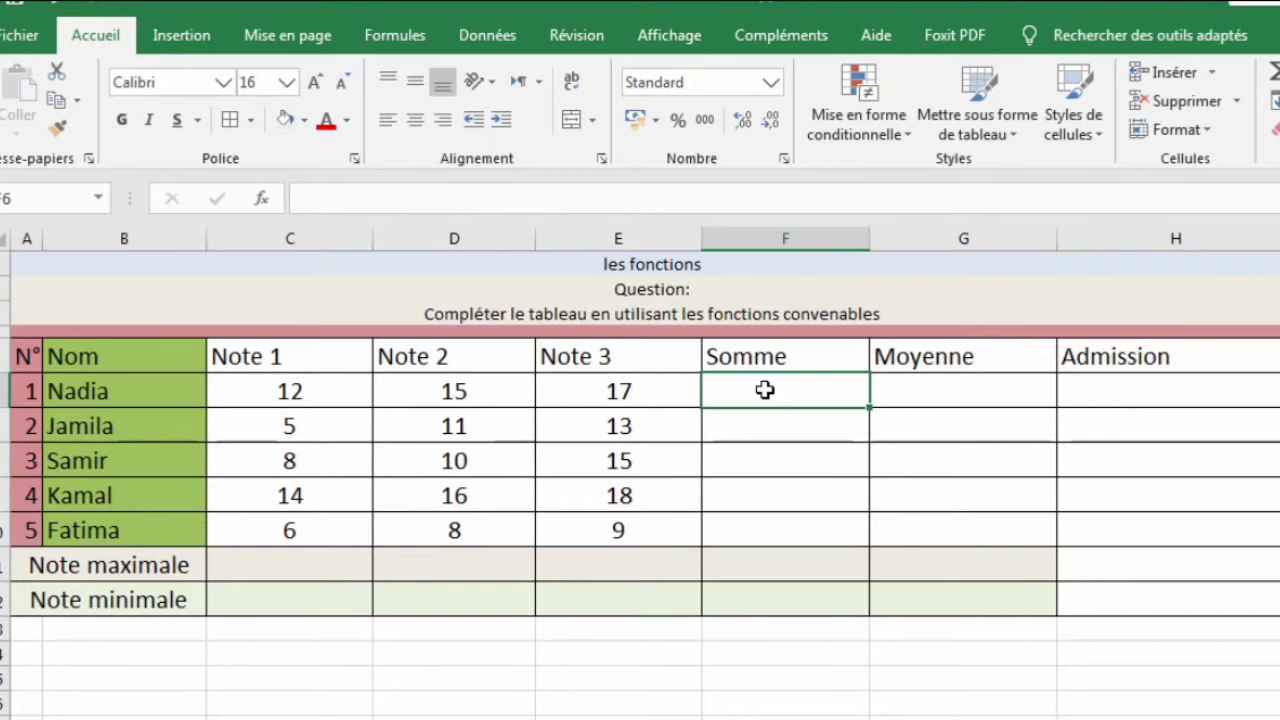
{"action": "left_click", "coordinate": [264, 199]}
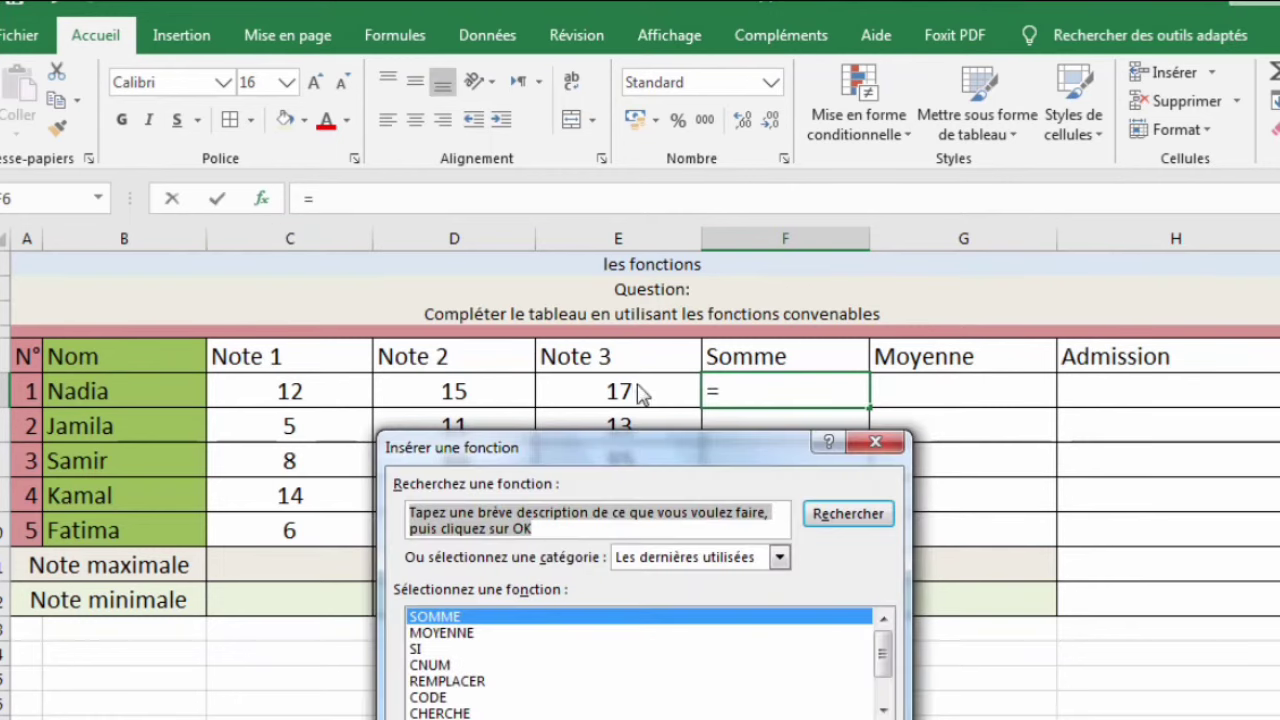
{"action": "left_click_drag", "start_coordinate": [645, 472], "coordinate": [529, 289]}
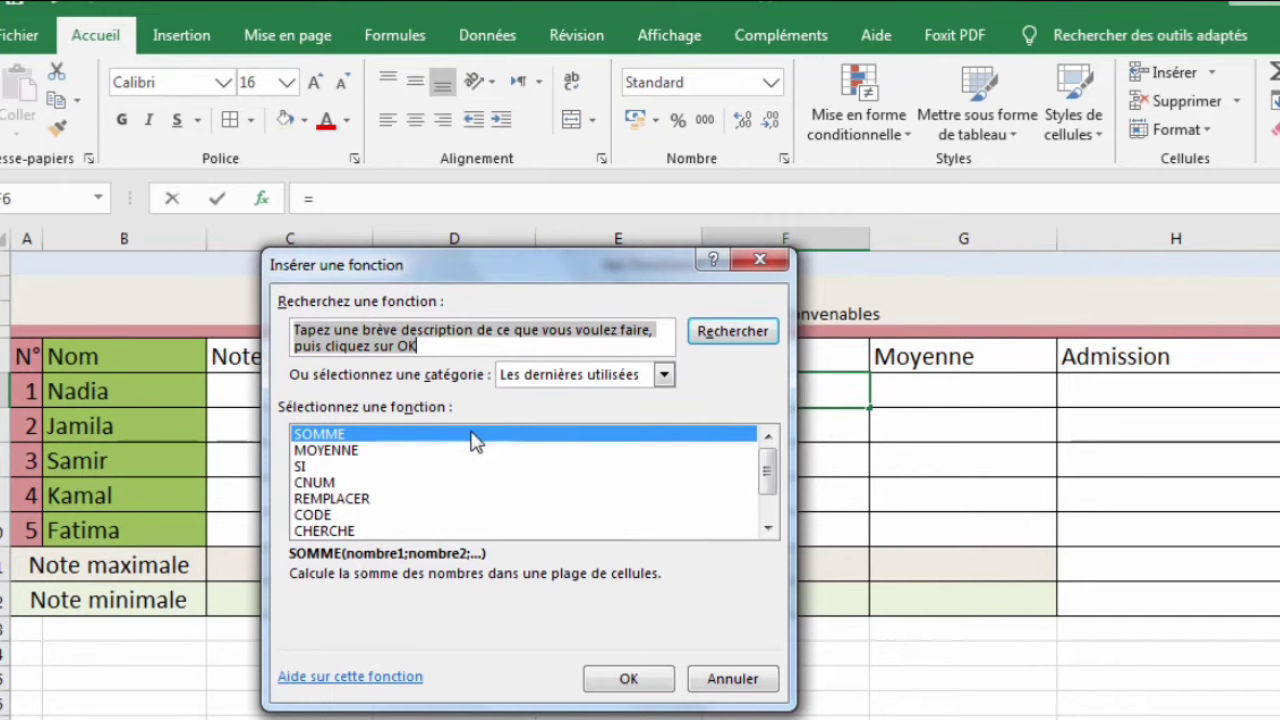
{"action": "left_click", "coordinate": [645, 686]}
{"action": "left_click_drag", "start_coordinate": [612, 292], "coordinate": [650, 470]}
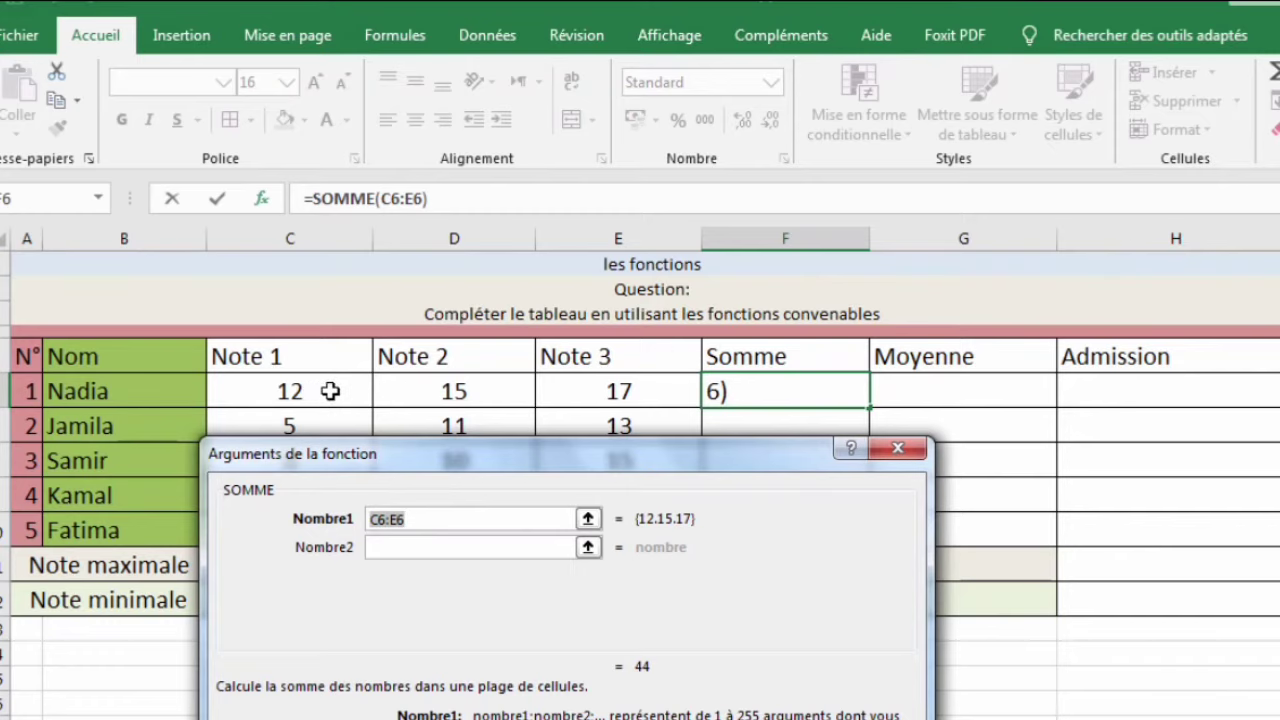
{"action": "left_click_drag", "start_coordinate": [330, 391], "coordinate": [597, 390]}
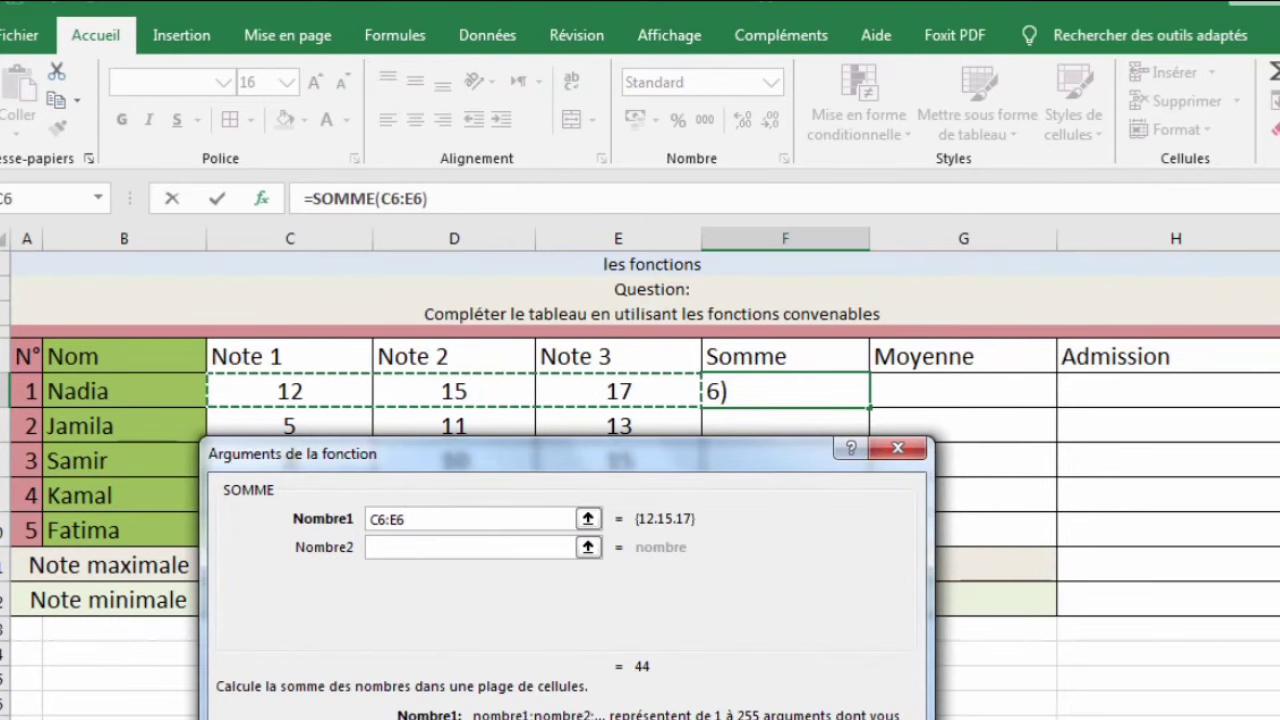
{"action": "key", "text": "Return"}
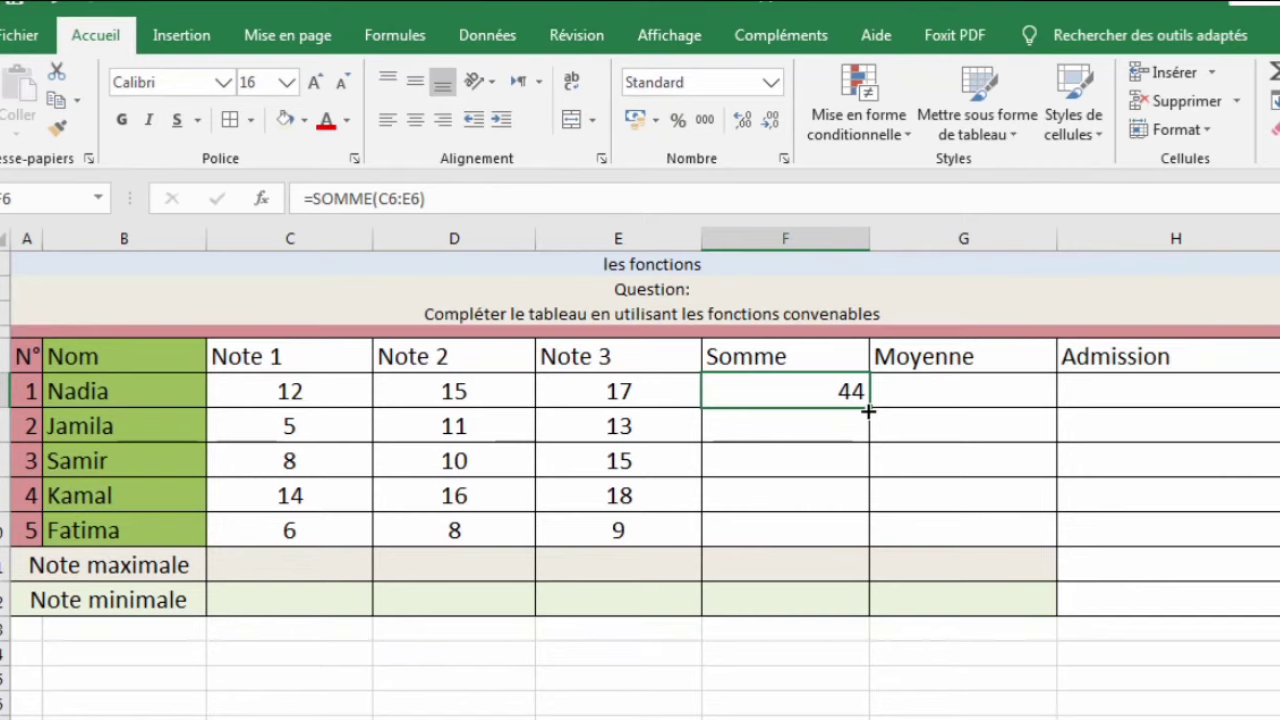
{"action": "left_click_drag", "start_coordinate": [868, 410], "coordinate": [852, 532]}
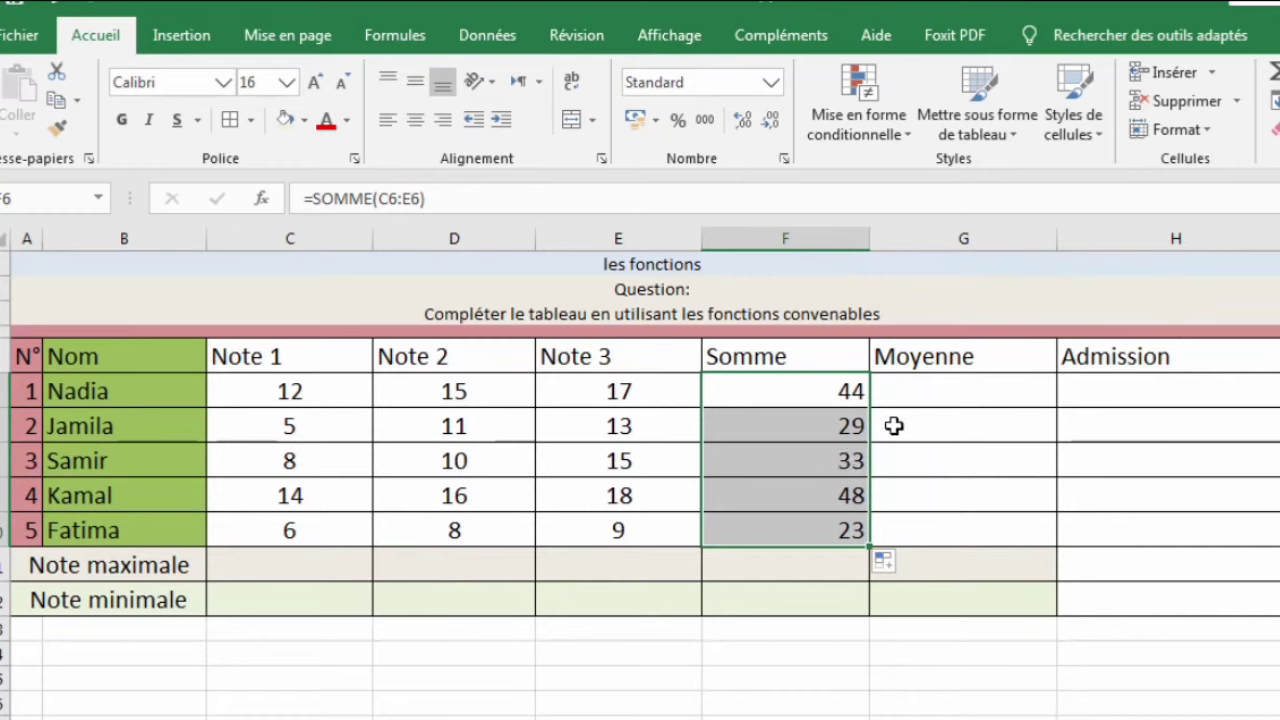
Average the range C6:E6 in G6 with the MOYENNE function and copy the formula down through G10
{"action": "left_click", "coordinate": [886, 389]}
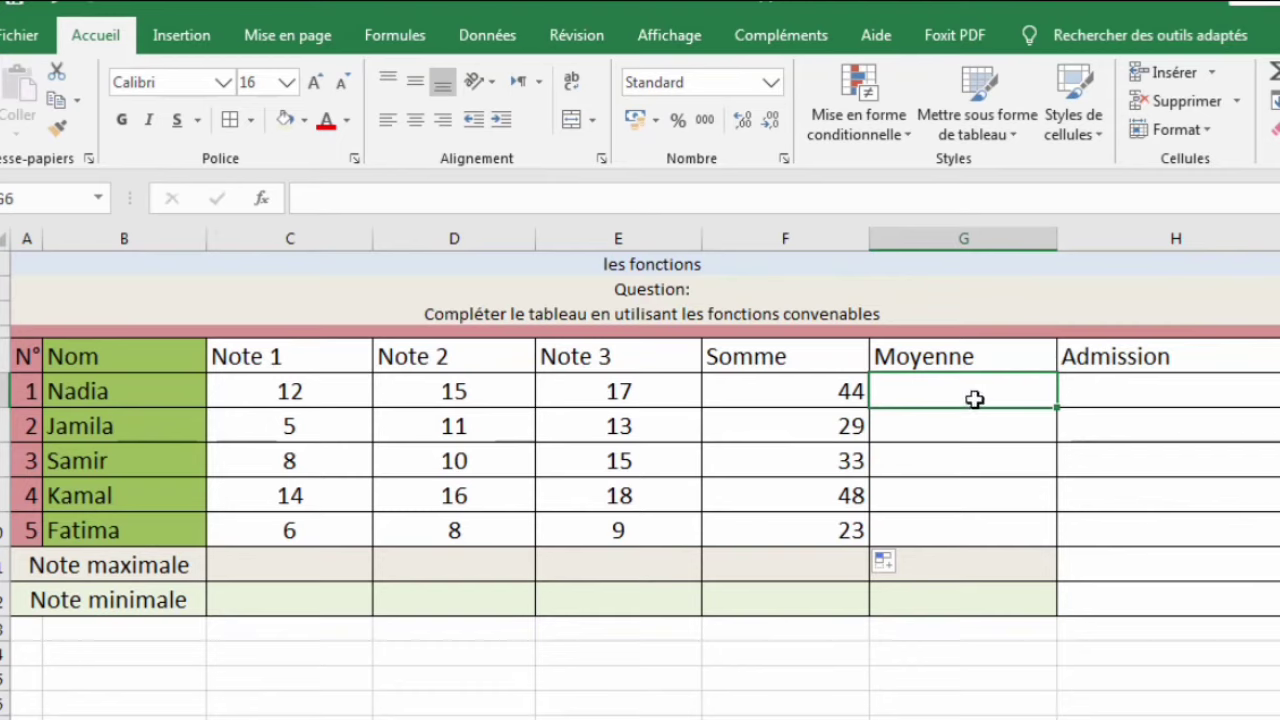
{"action": "left_click", "coordinate": [273, 199]}
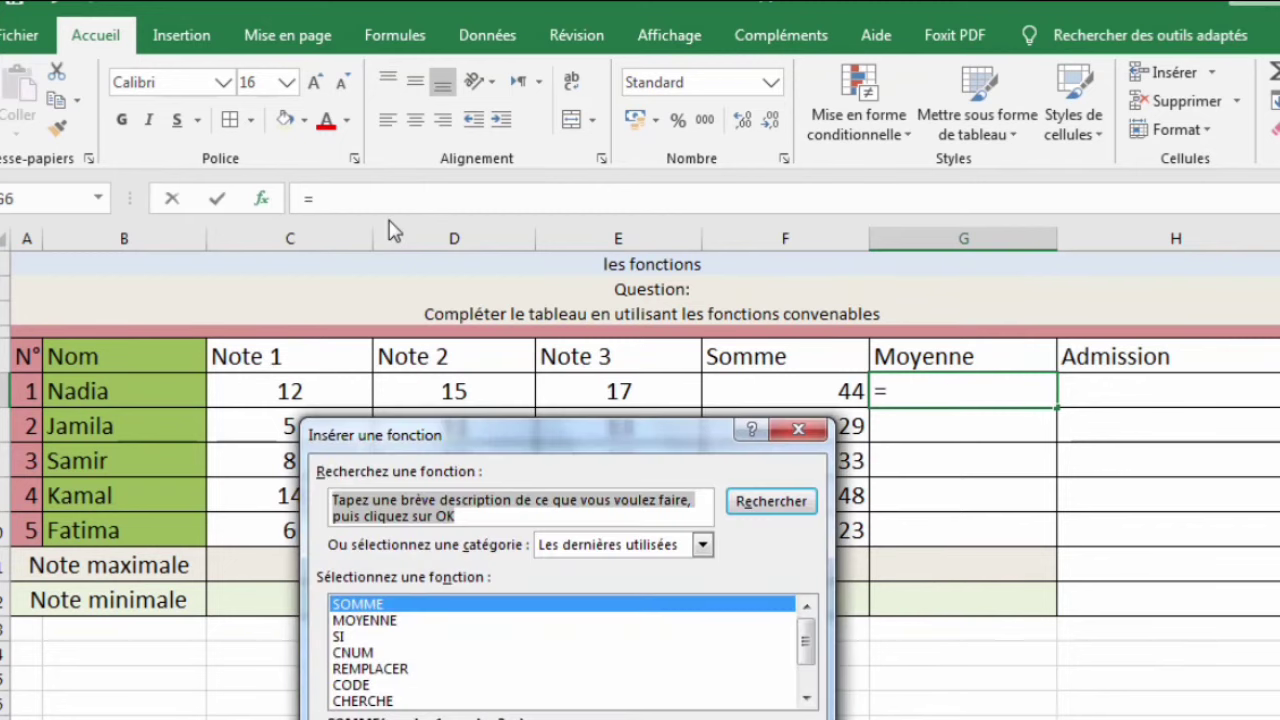
{"action": "left_click_drag", "start_coordinate": [504, 428], "coordinate": [443, 279]}
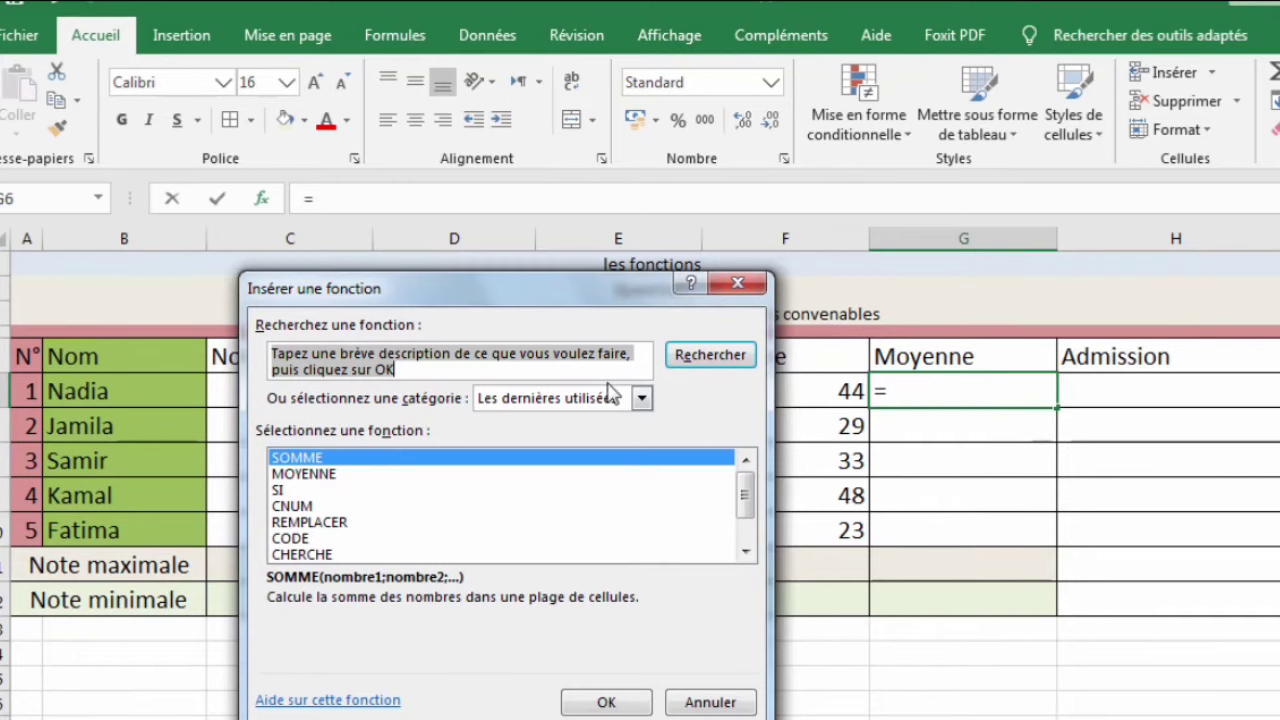
{"action": "left_click", "coordinate": [300, 474]}
{"action": "left_click", "coordinate": [607, 701]}
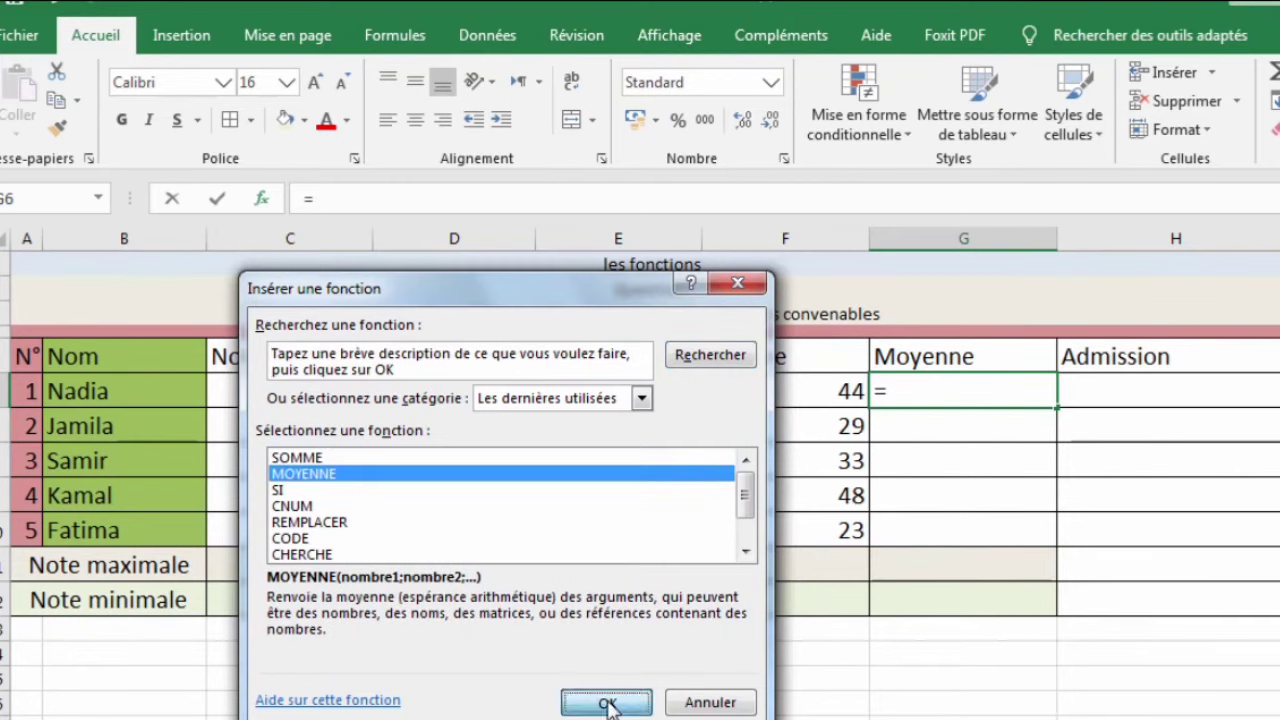
{"action": "left_click_drag", "start_coordinate": [601, 295], "coordinate": [632, 491]}
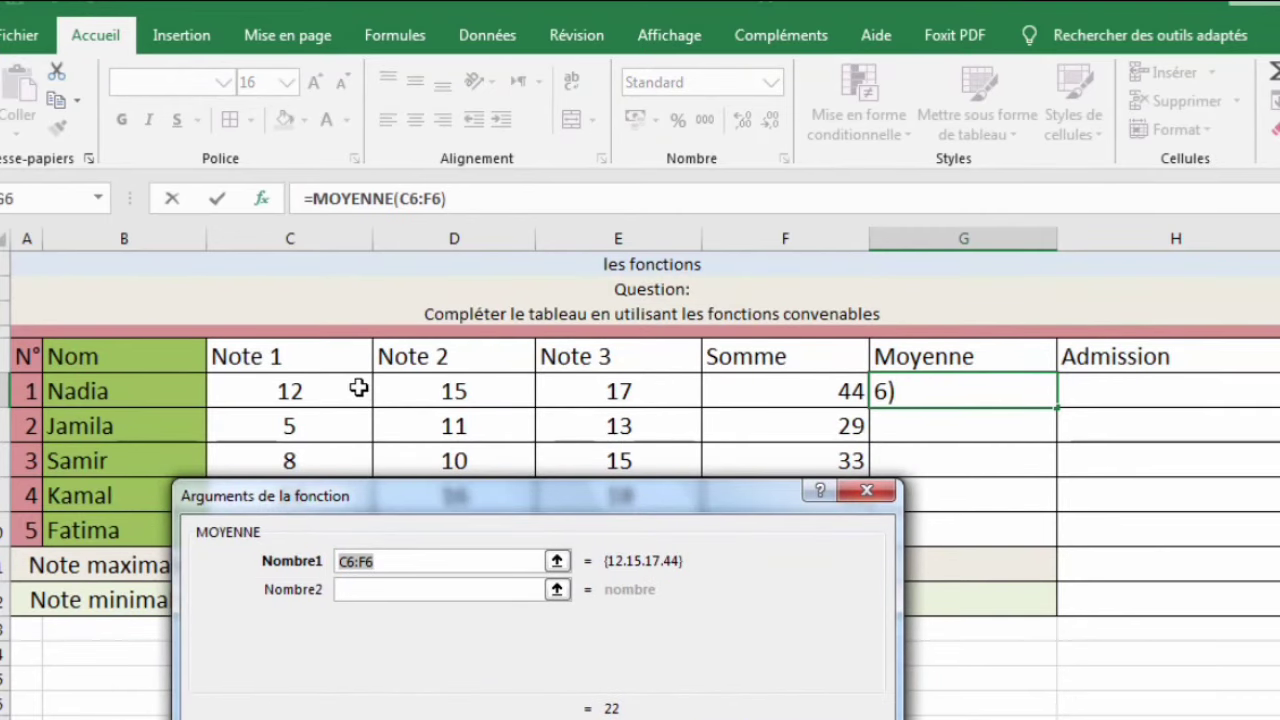
{"action": "left_click_drag", "start_coordinate": [358, 389], "coordinate": [589, 402]}
{"action": "left_click", "coordinate": [780, 719]}
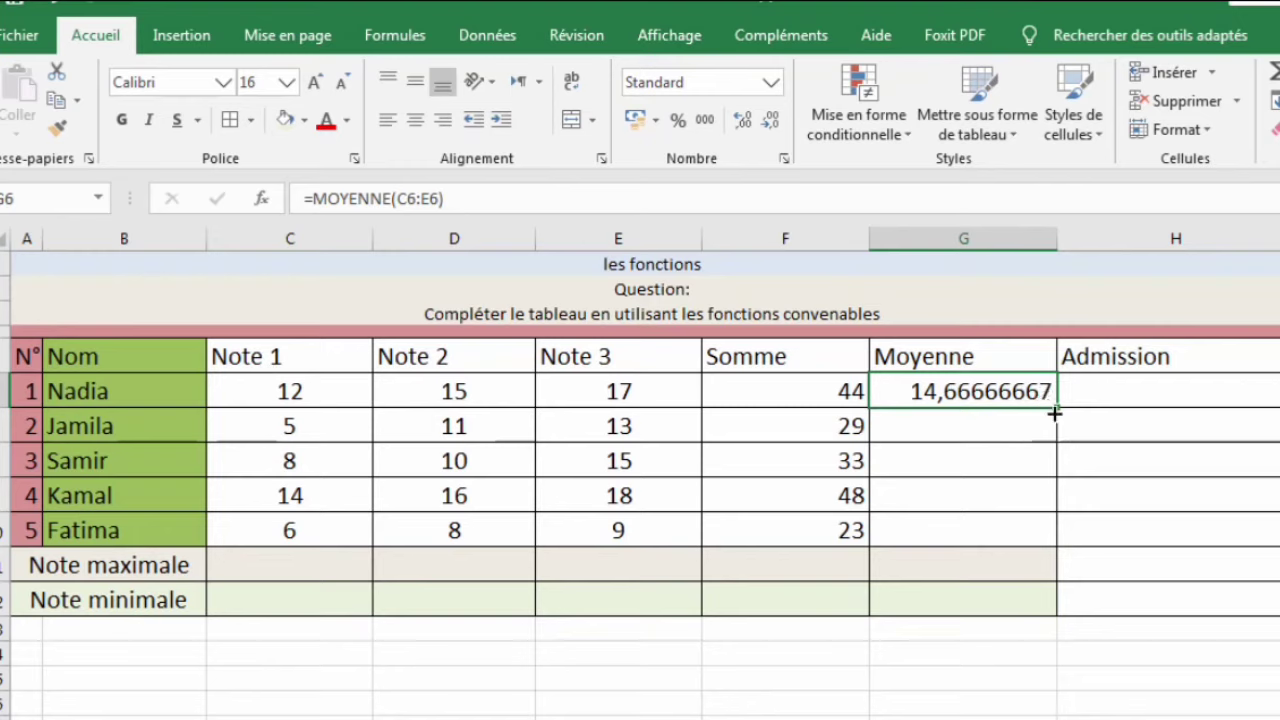
{"action": "left_click_drag", "start_coordinate": [1055, 409], "coordinate": [1015, 541]}
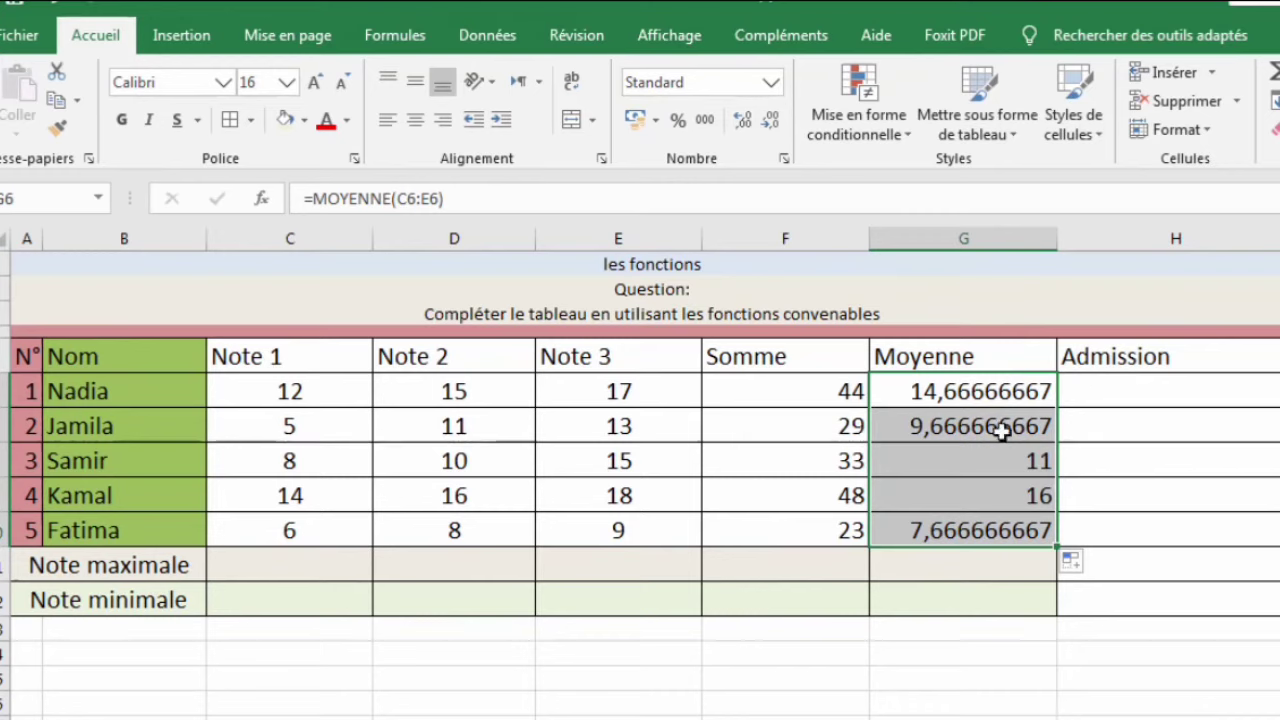
Format the averages in G6:G10 as Nombre with 2 decimals and negative numbers in red without a minus sign
{"action": "left_click", "coordinate": [1000, 395]}
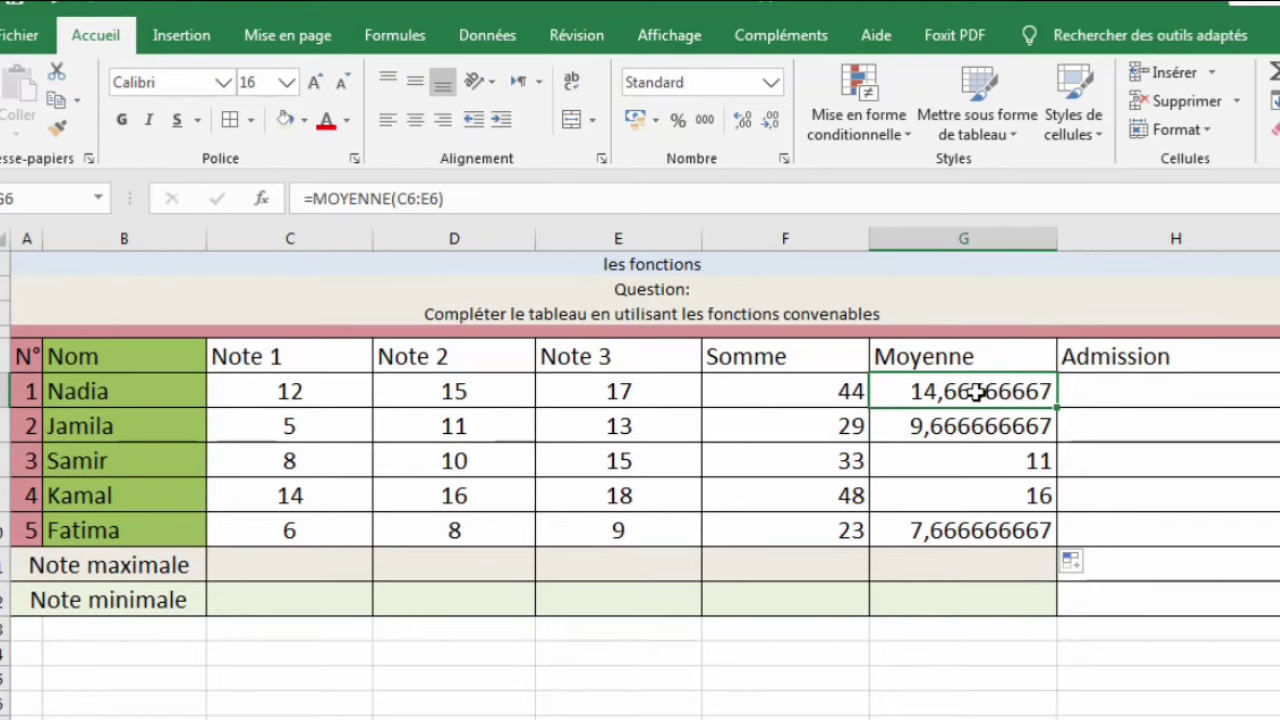
{"action": "left_click", "coordinate": [963, 455]}
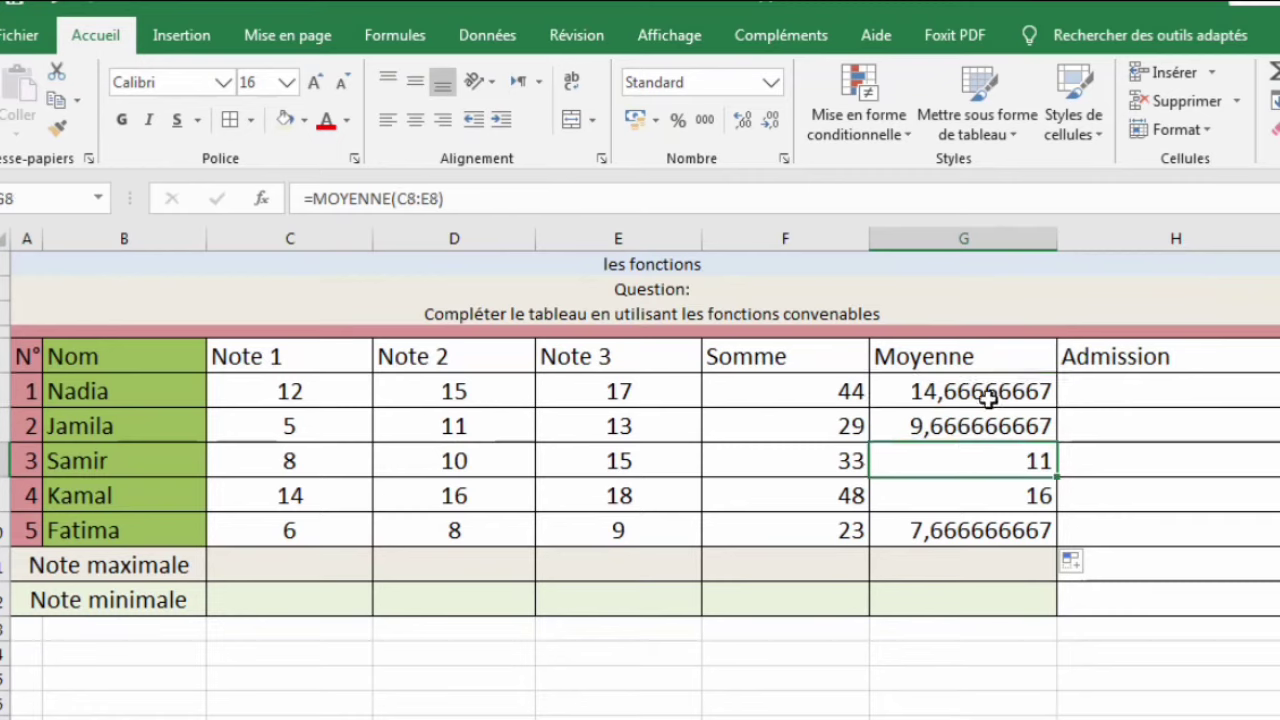
{"action": "left_click_drag", "start_coordinate": [987, 397], "coordinate": [968, 458]}
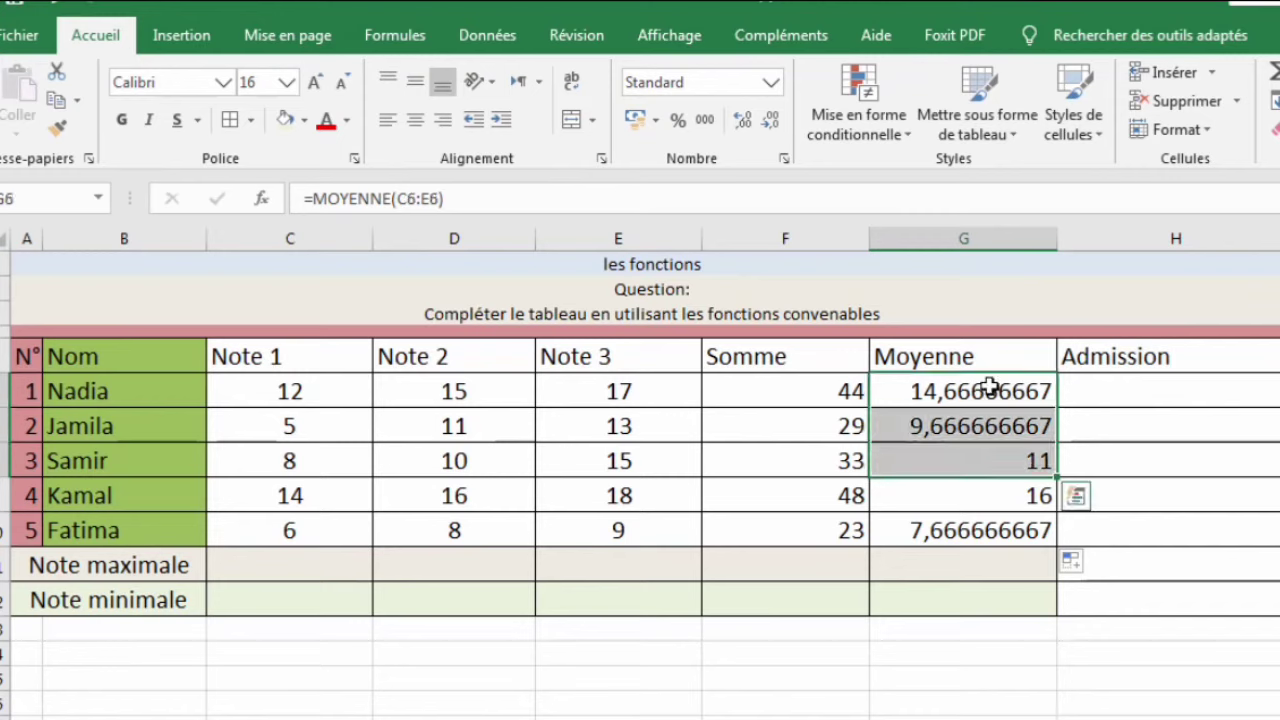
{"action": "left_click", "coordinate": [982, 392]}
{"action": "left_click_drag", "start_coordinate": [982, 392], "coordinate": [990, 535]}
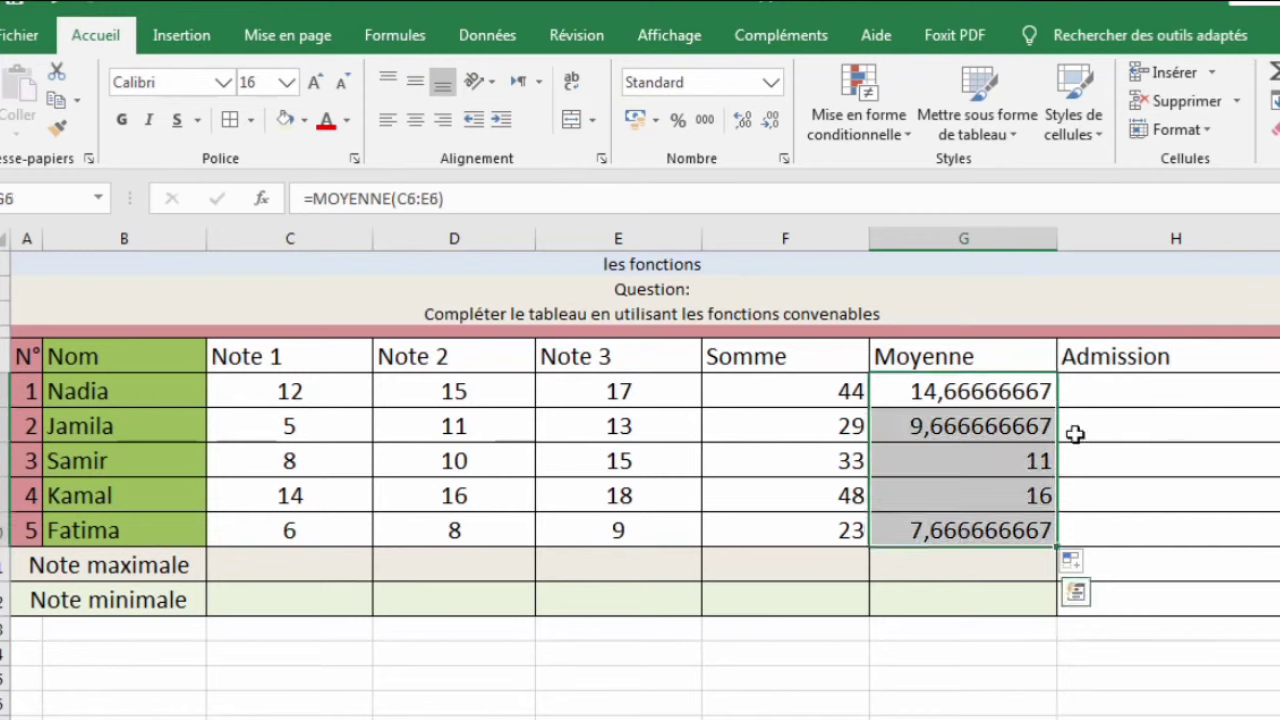
{"action": "left_click", "coordinate": [1188, 130]}
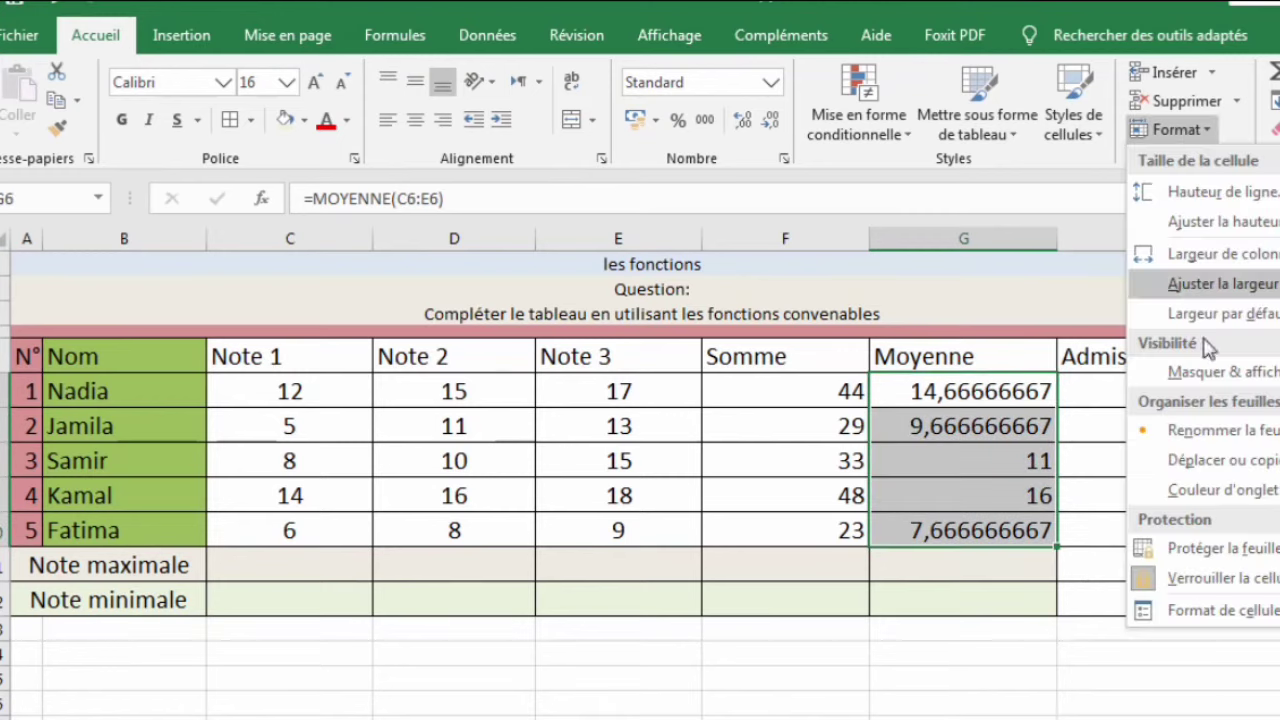
{"action": "left_click", "coordinate": [1228, 618]}
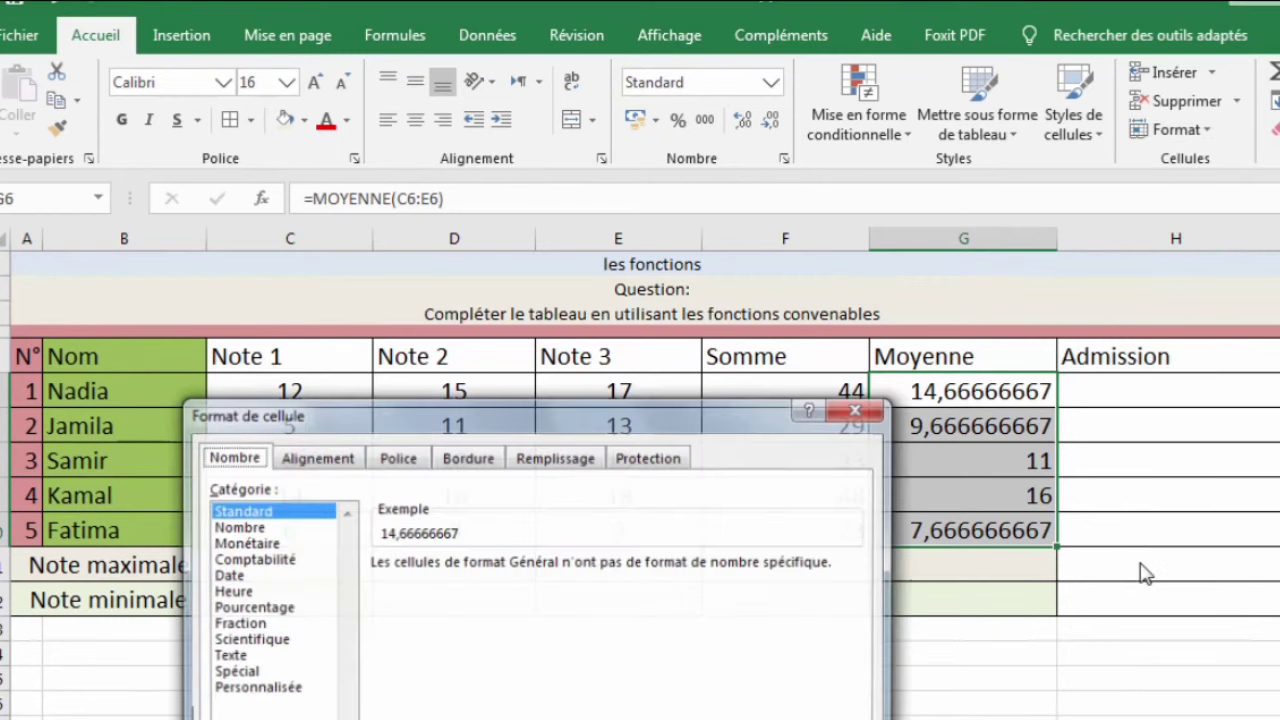
{"action": "left_click", "coordinate": [258, 527]}
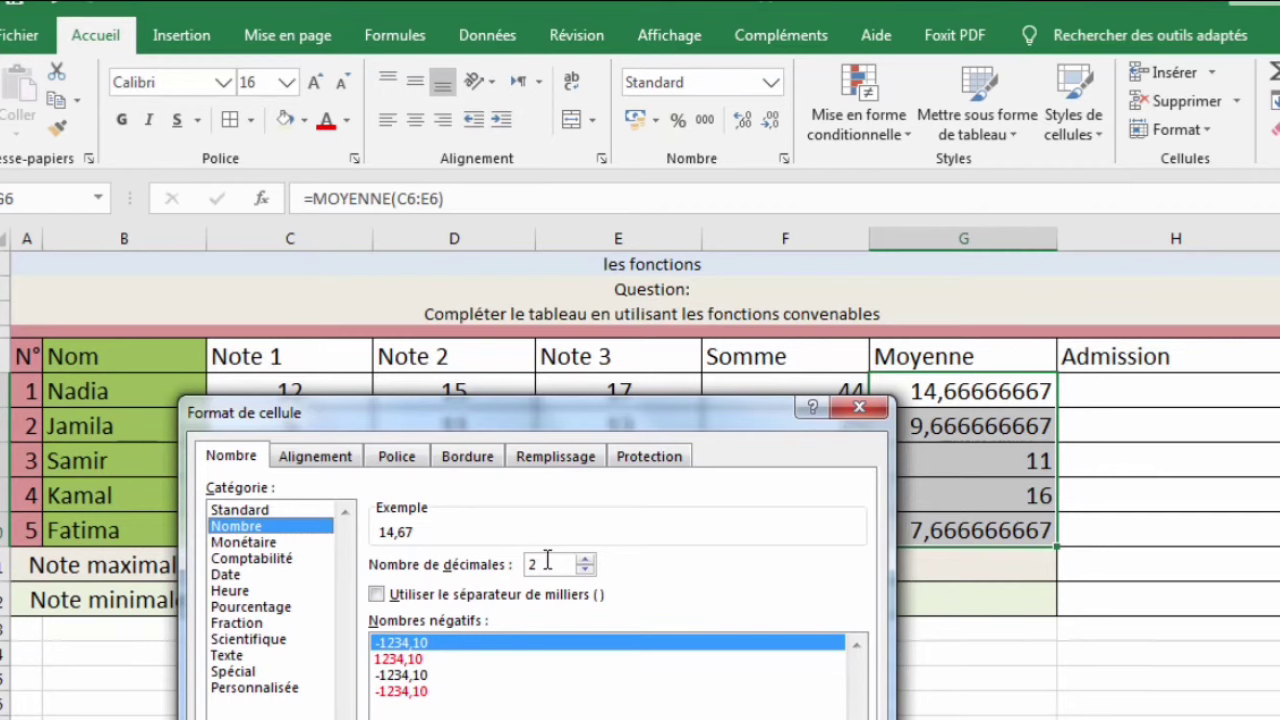
{"action": "left_click", "coordinate": [403, 659]}
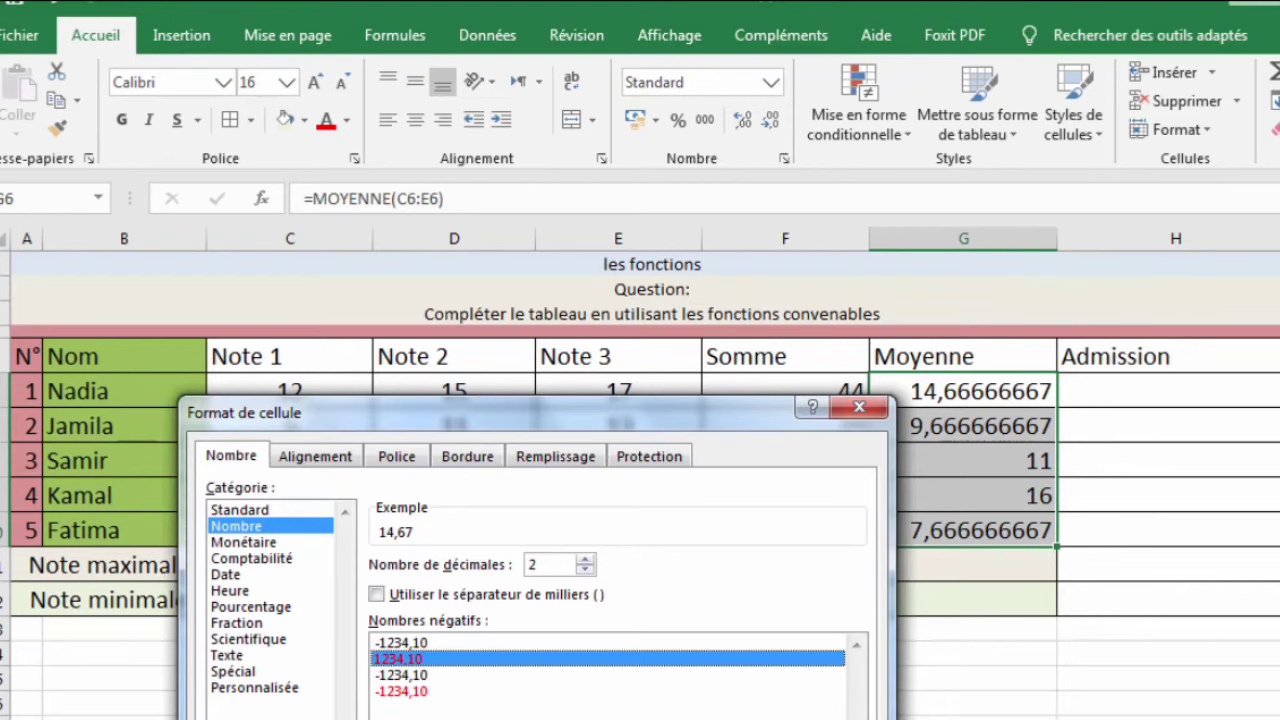
{"action": "left_click_drag", "start_coordinate": [662, 410], "coordinate": [767, 97]}
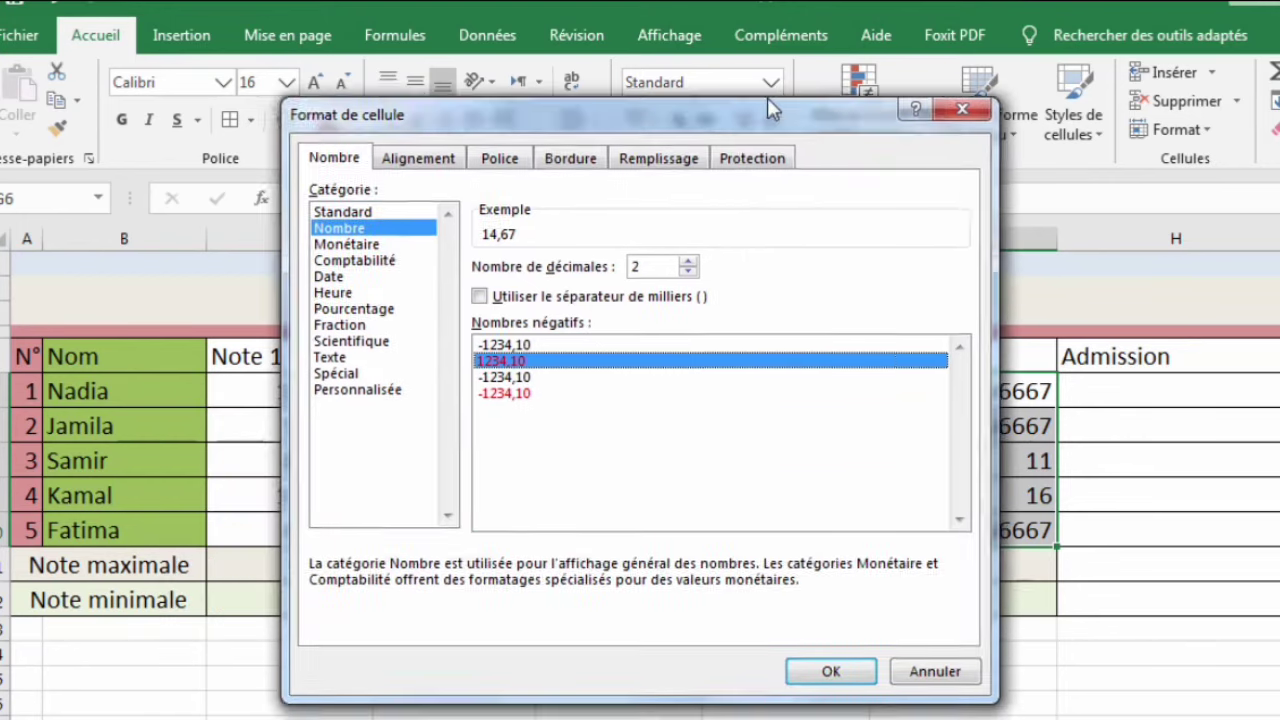
{"action": "left_click", "coordinate": [845, 656]}
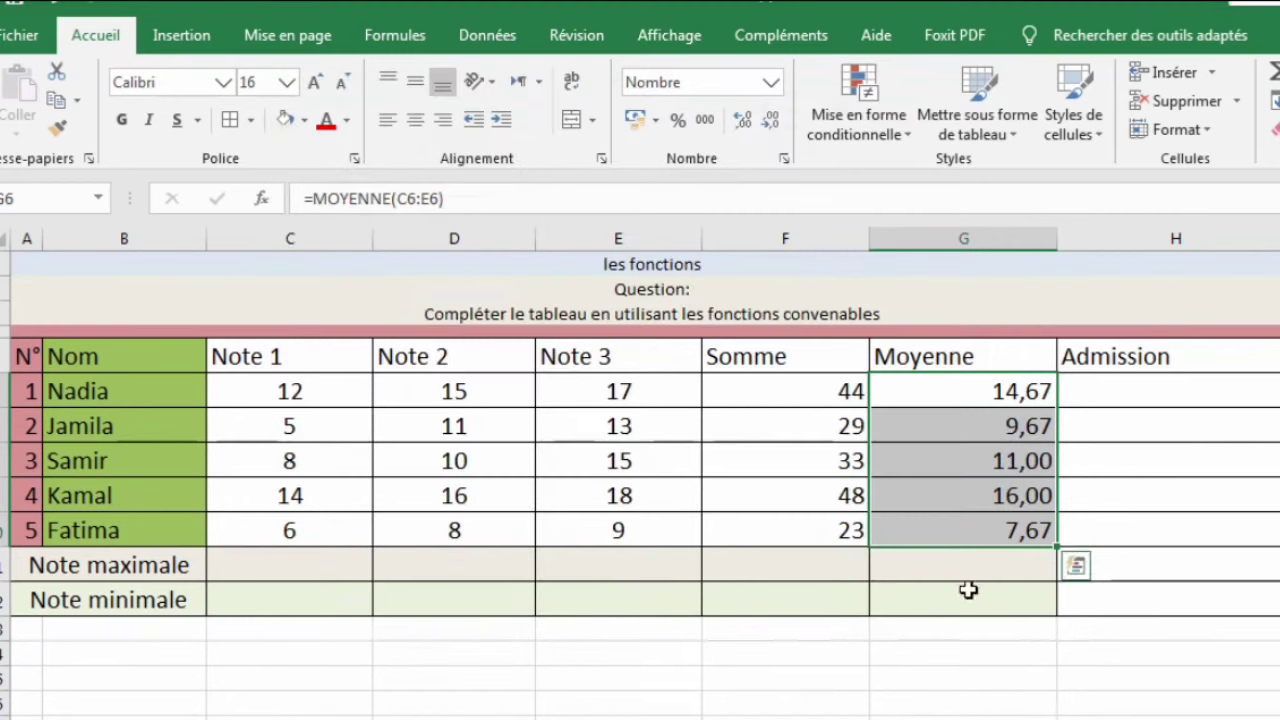
{"action": "left_click", "coordinate": [974, 437]}
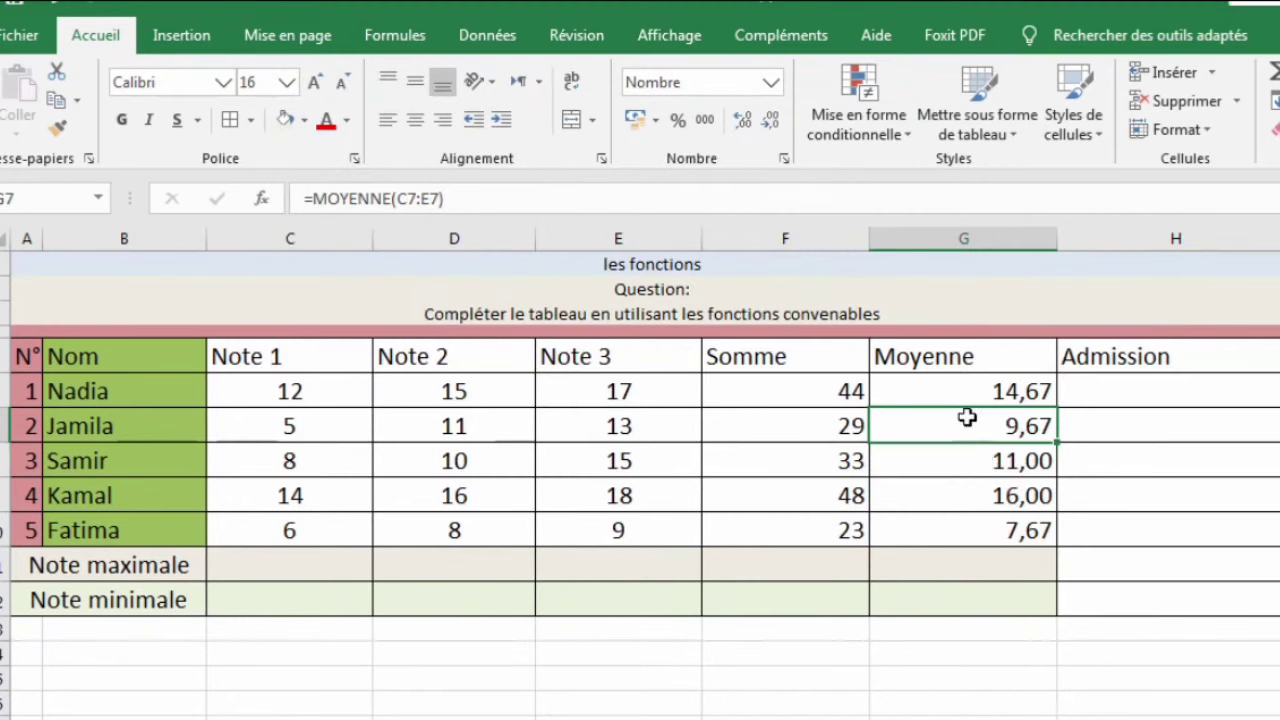
Search for "max", enter the MAX function over C6:C10 in C11, and copy the formula across the Note maximale row through G11
{"action": "left_click", "coordinate": [267, 568]}
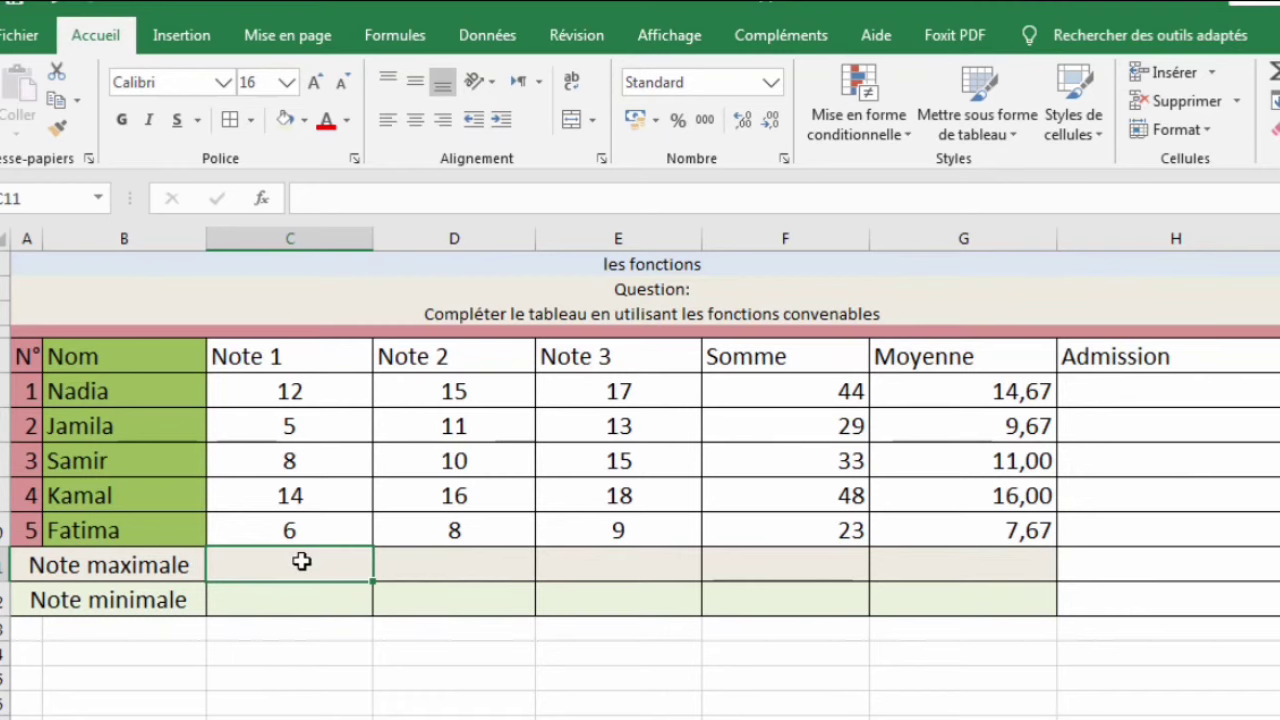
{"action": "left_click", "coordinate": [262, 199]}
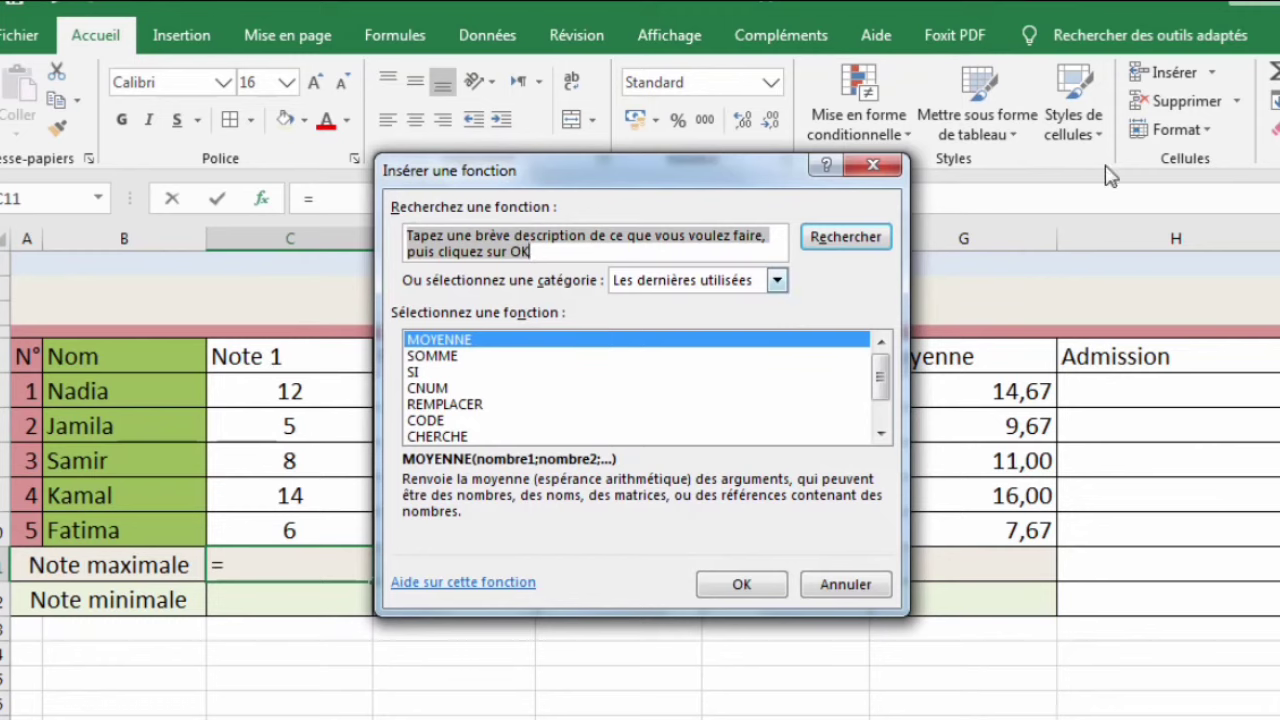
{"action": "type", "text": "max"}
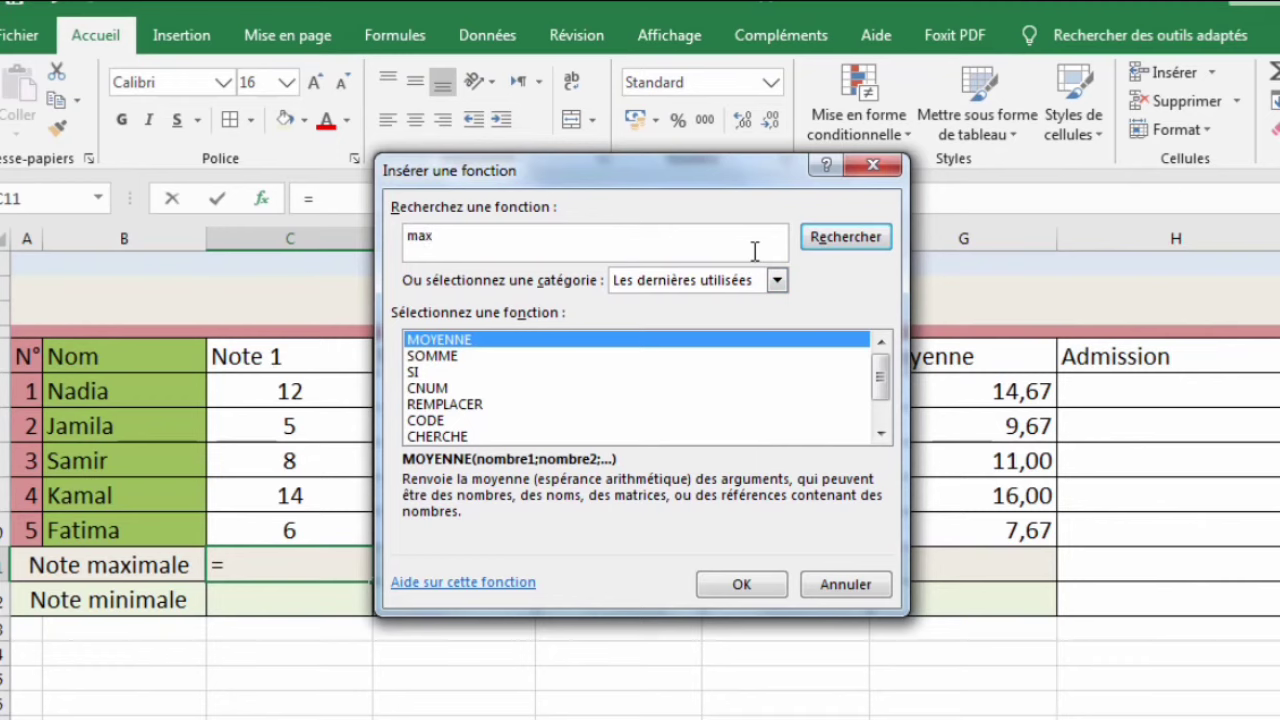
{"action": "left_click", "coordinate": [816, 249]}
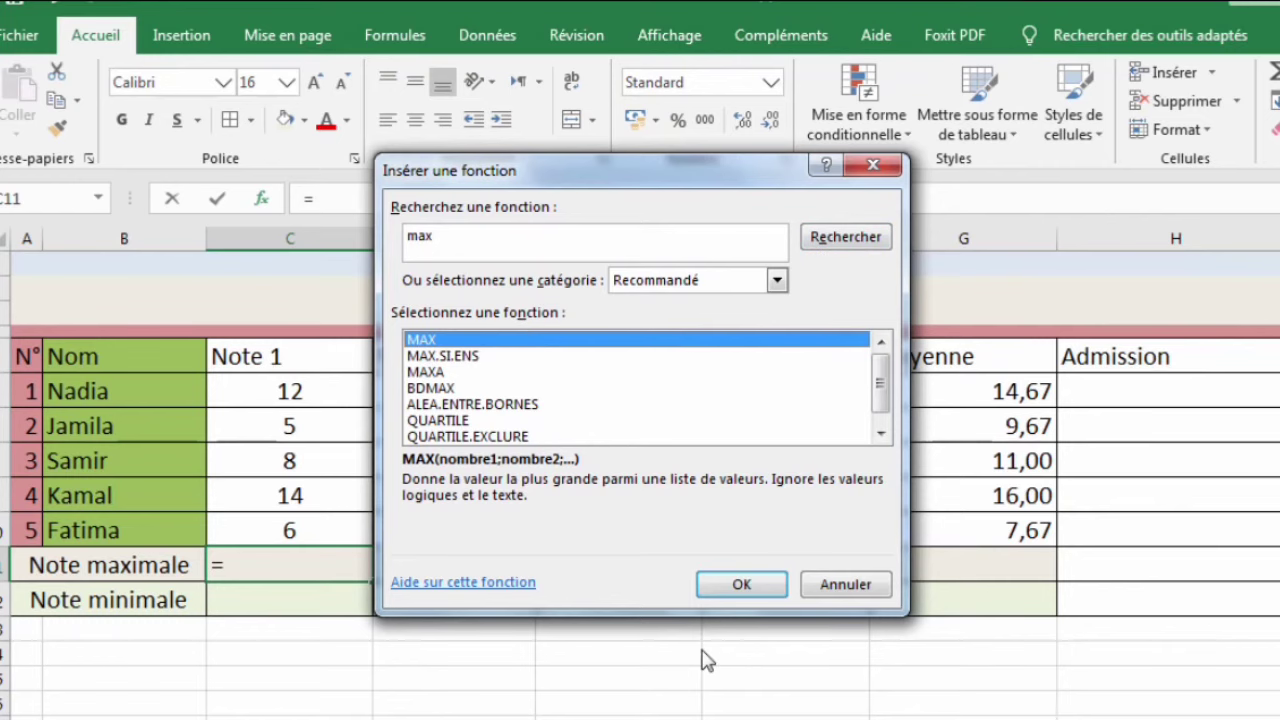
{"action": "left_click", "coordinate": [741, 584]}
{"action": "left_click_drag", "start_coordinate": [700, 186], "coordinate": [1058, 250]}
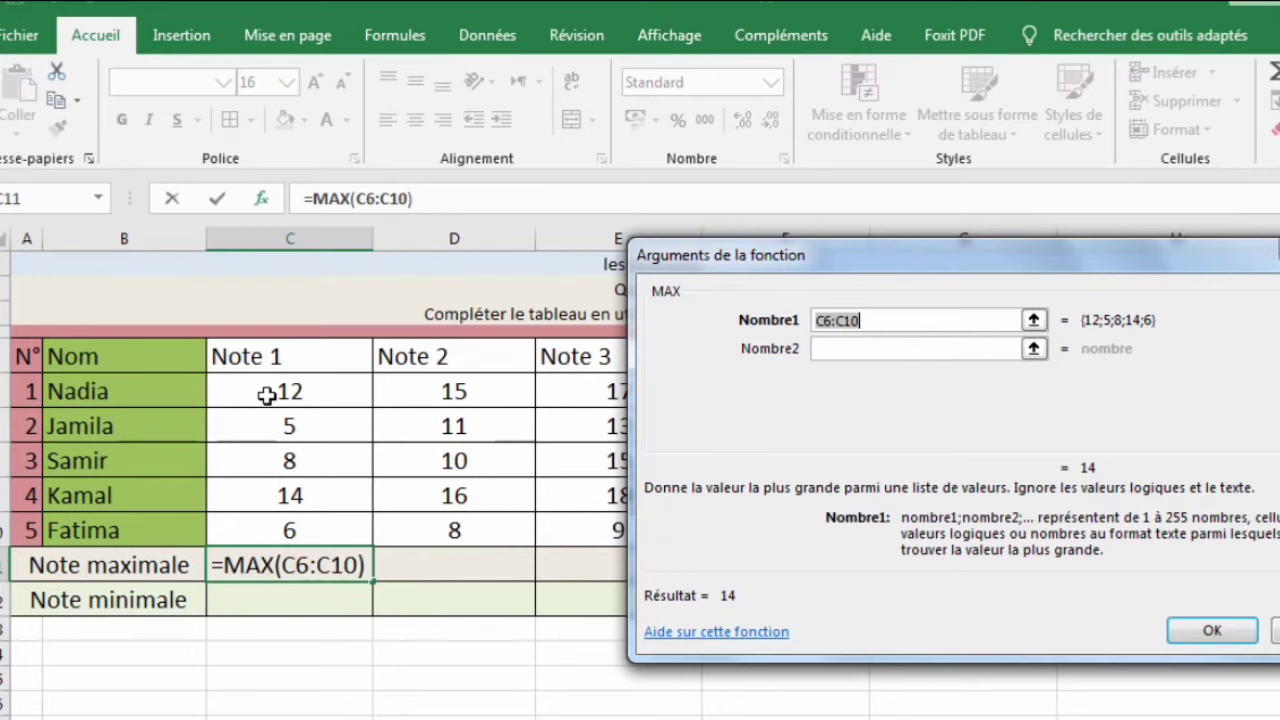
{"action": "left_click_drag", "start_coordinate": [270, 393], "coordinate": [263, 520]}
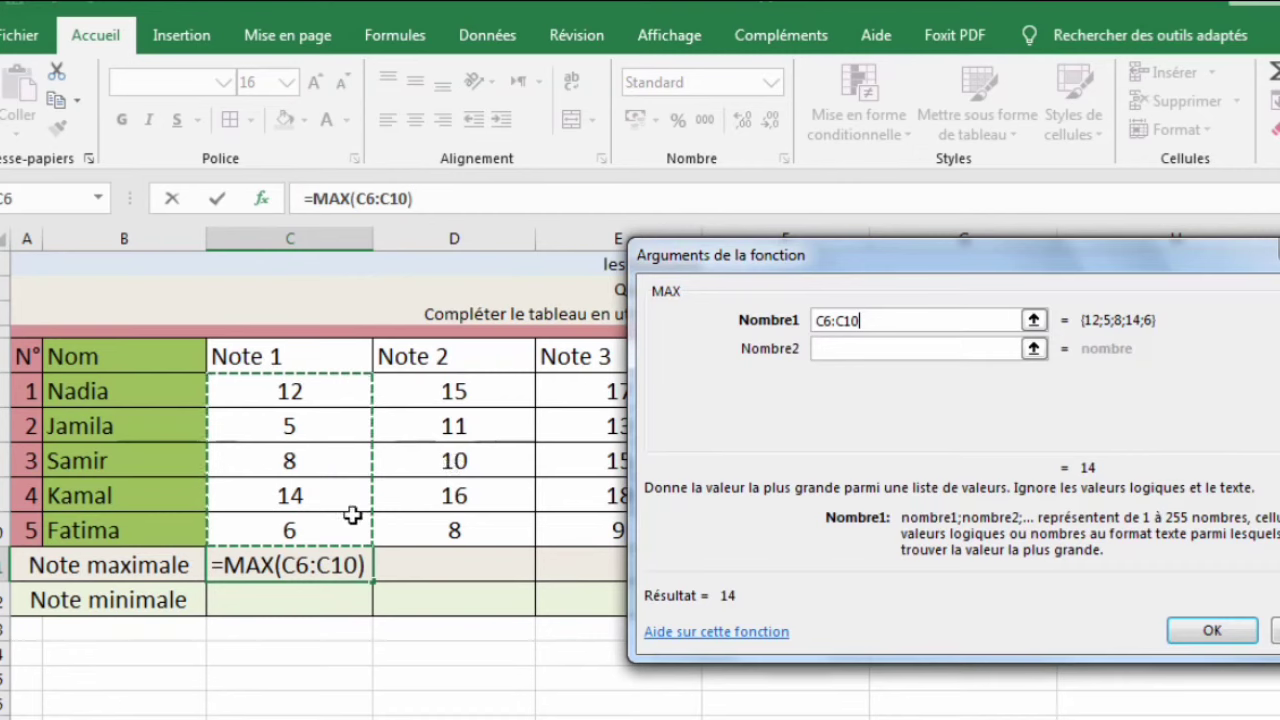
{"action": "left_click", "coordinate": [1190, 626]}
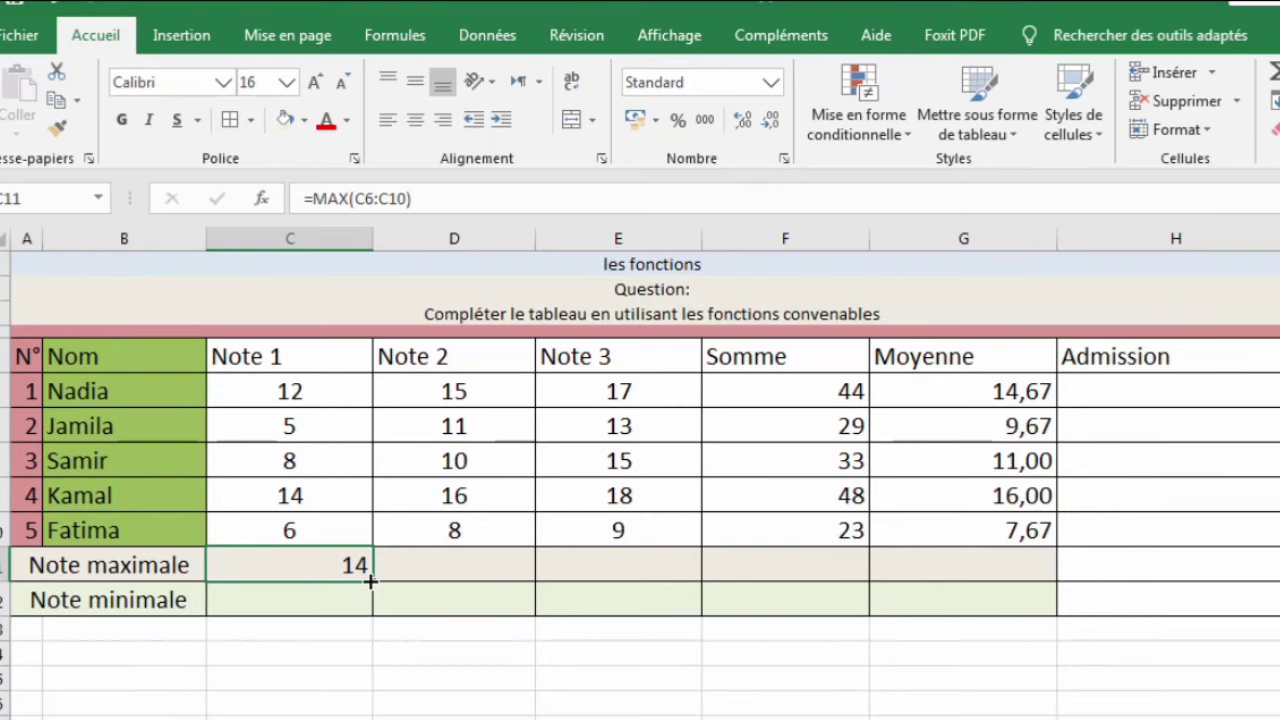
{"action": "left_click_drag", "start_coordinate": [370, 580], "coordinate": [1000, 583]}
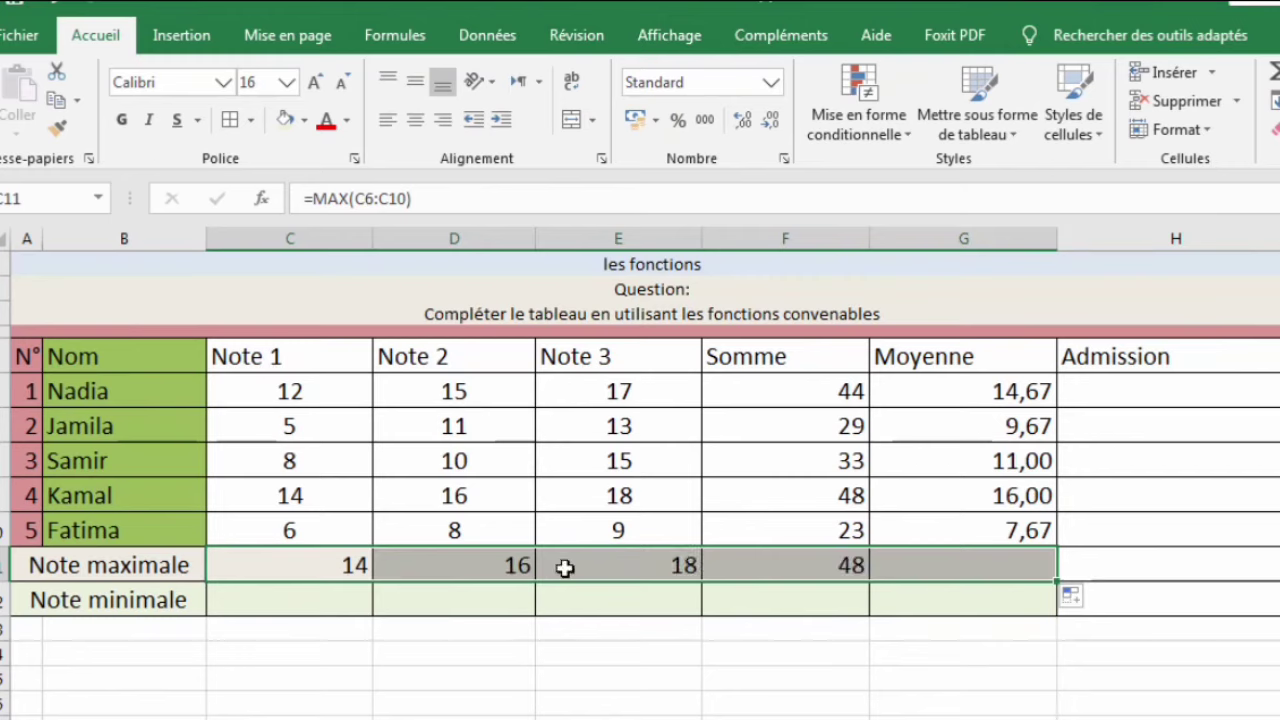
{"action": "left_click", "coordinate": [481, 568]}
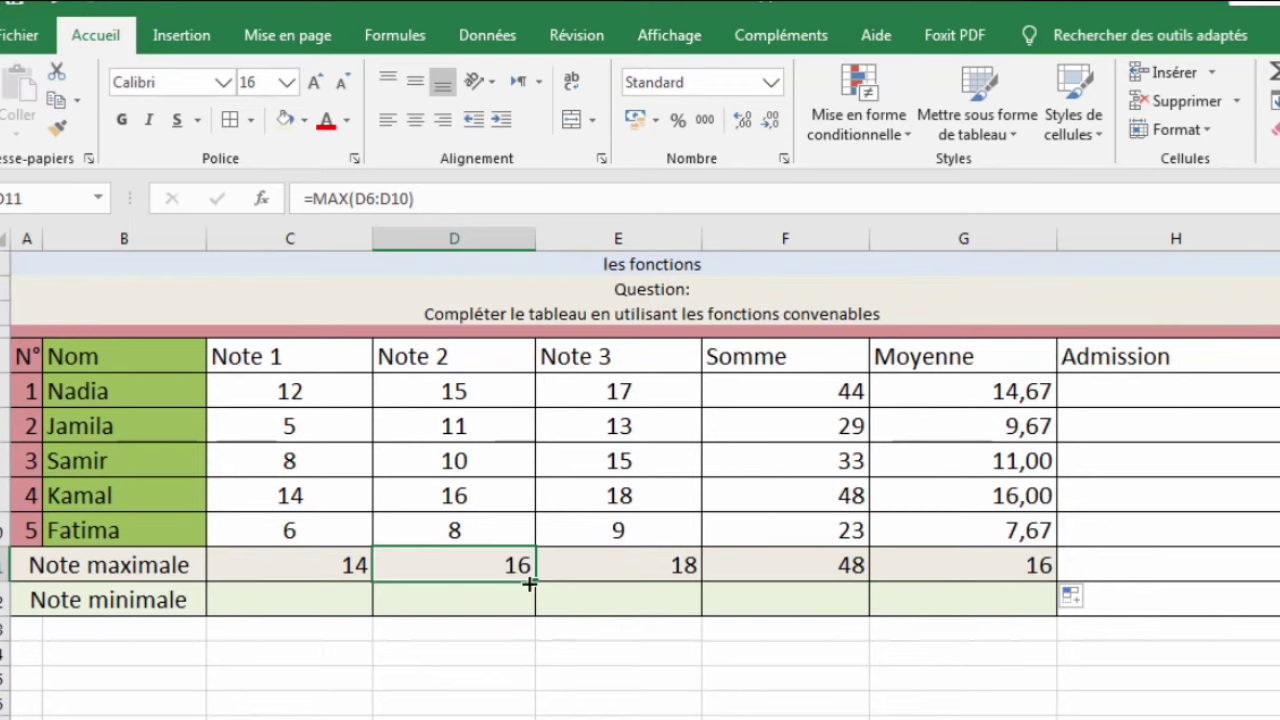
Search the function list for "min" and insert the MIN function in cell C12
{"action": "left_click", "coordinate": [354, 597]}
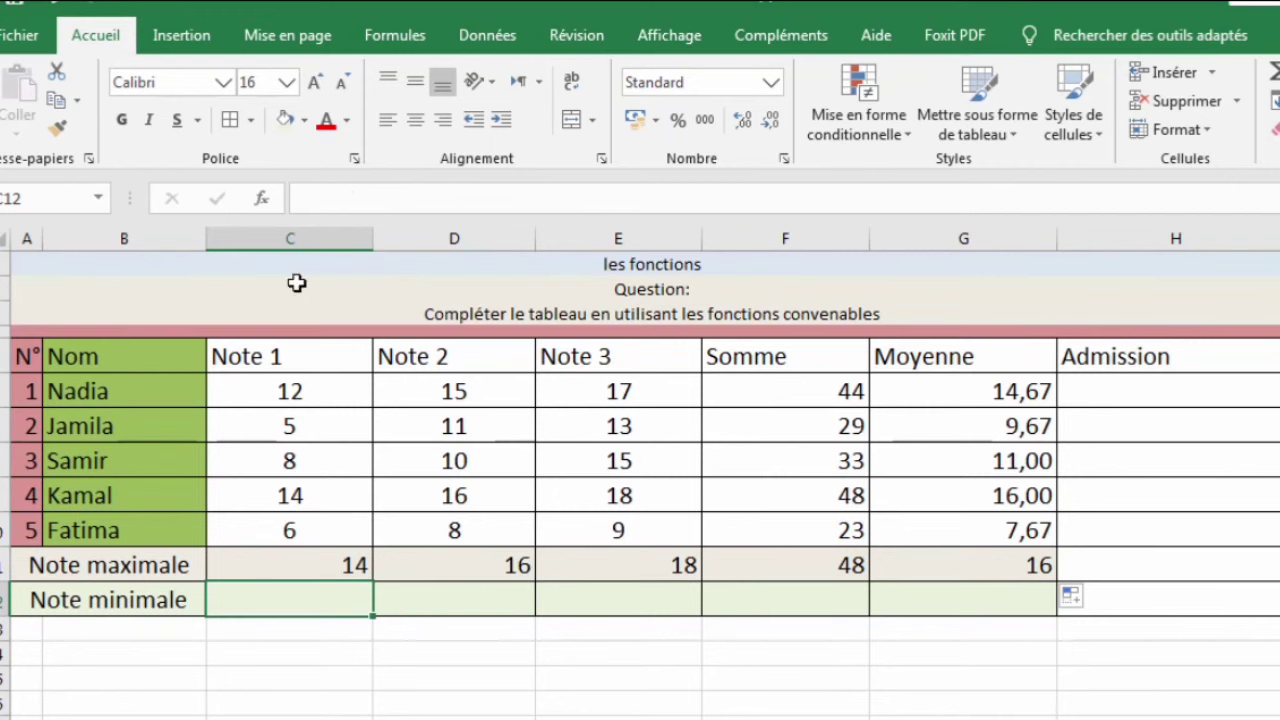
{"action": "left_click", "coordinate": [261, 198]}
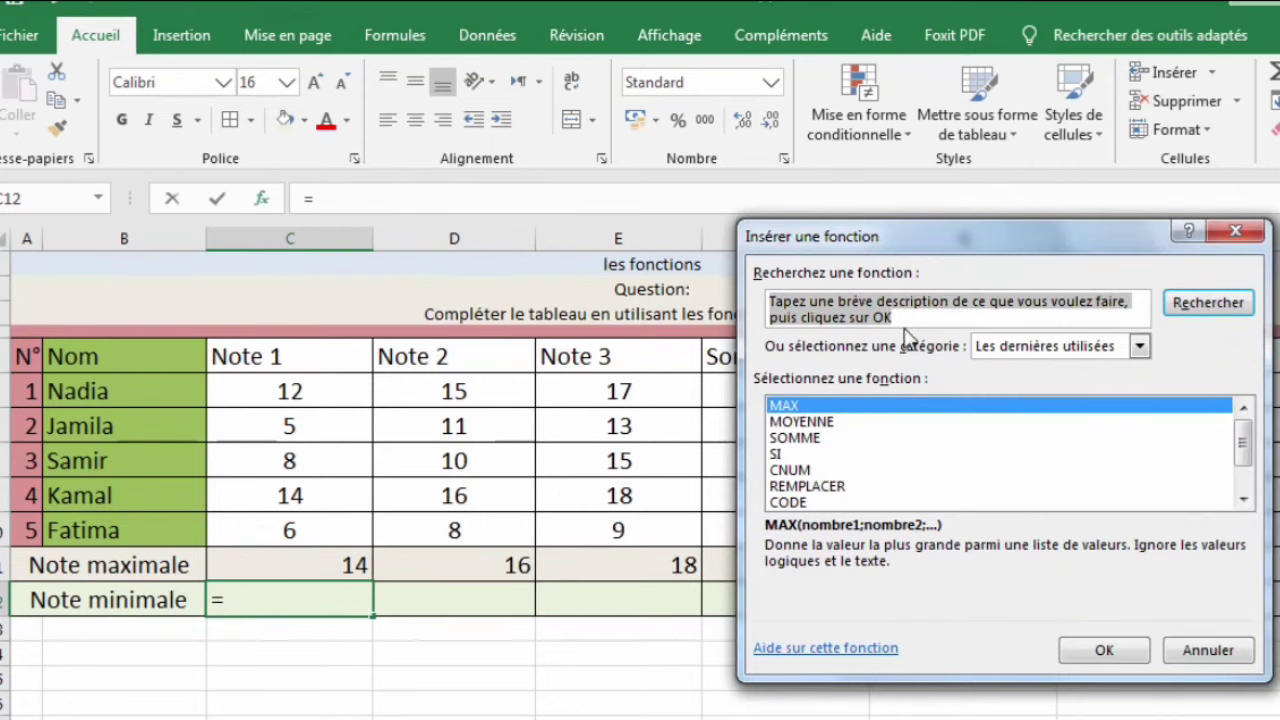
{"action": "type", "text": "min"}
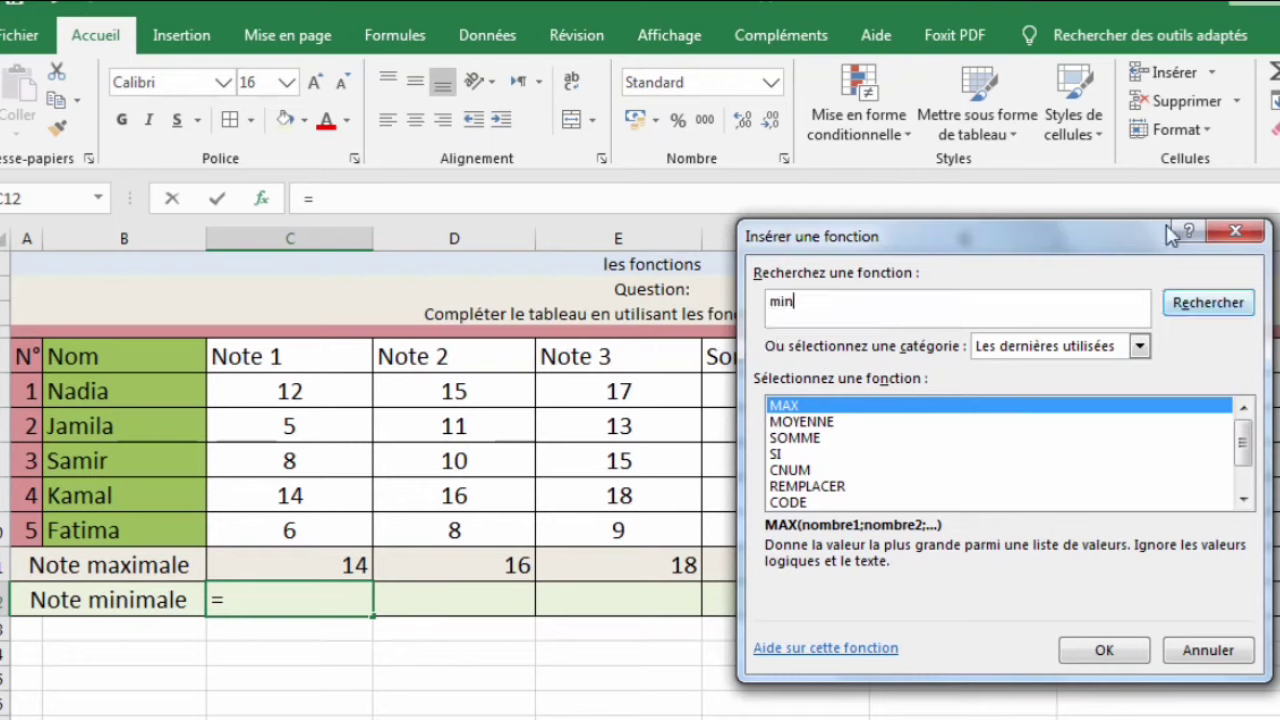
{"action": "left_click", "coordinate": [1235, 302]}
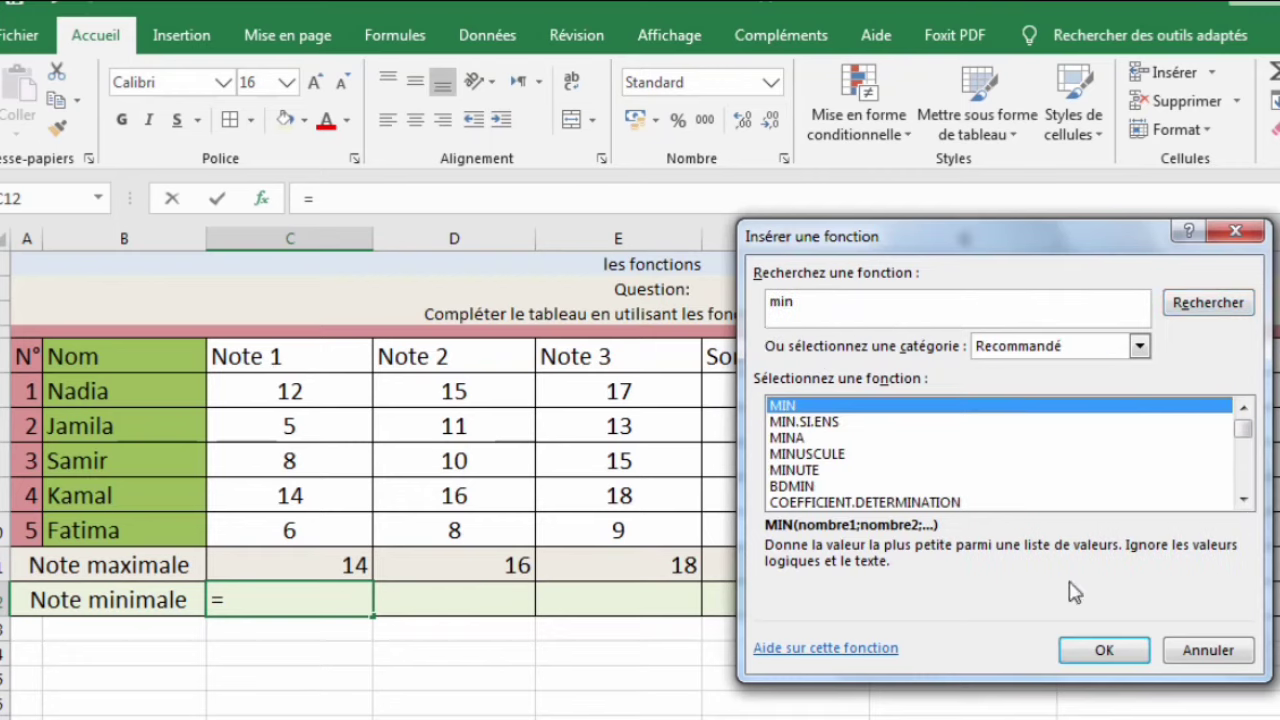
{"action": "left_click", "coordinate": [1101, 649]}
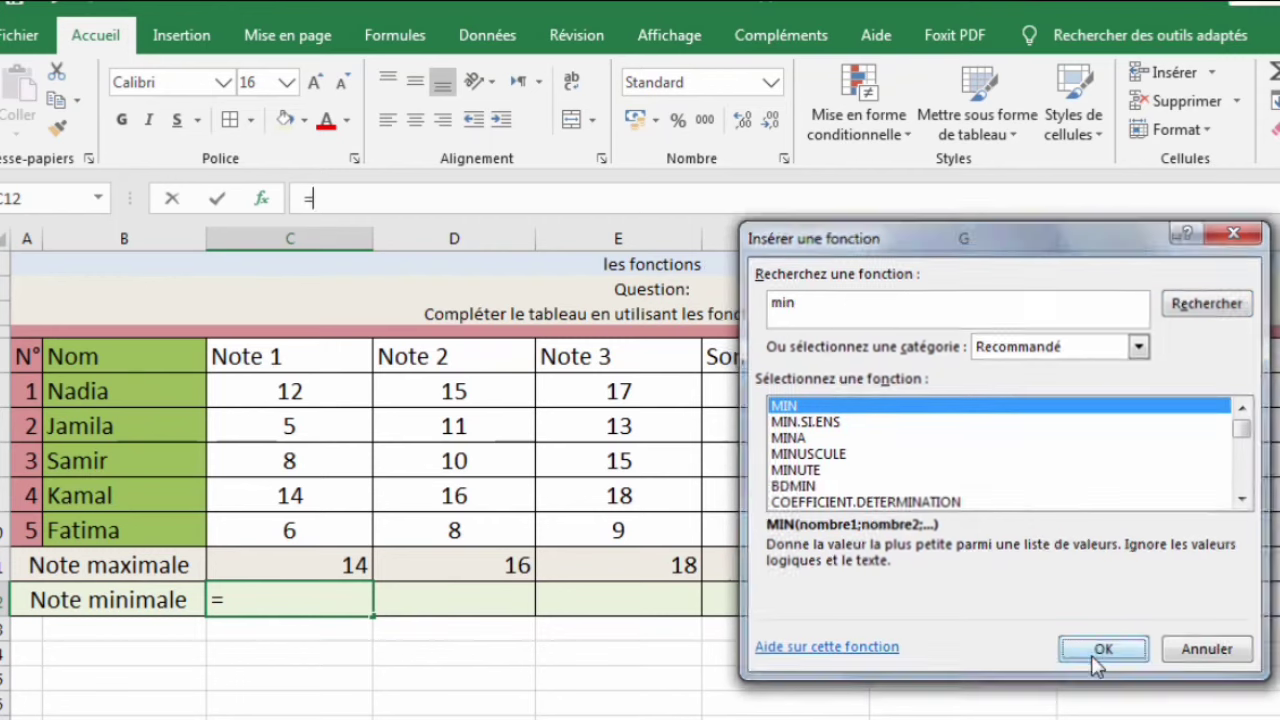
Set the MIN function's range to C6:C10 and copy the formula across the Note minimale row through G12
{"action": "left_click_drag", "start_coordinate": [902, 256], "coordinate": [1017, 187]}
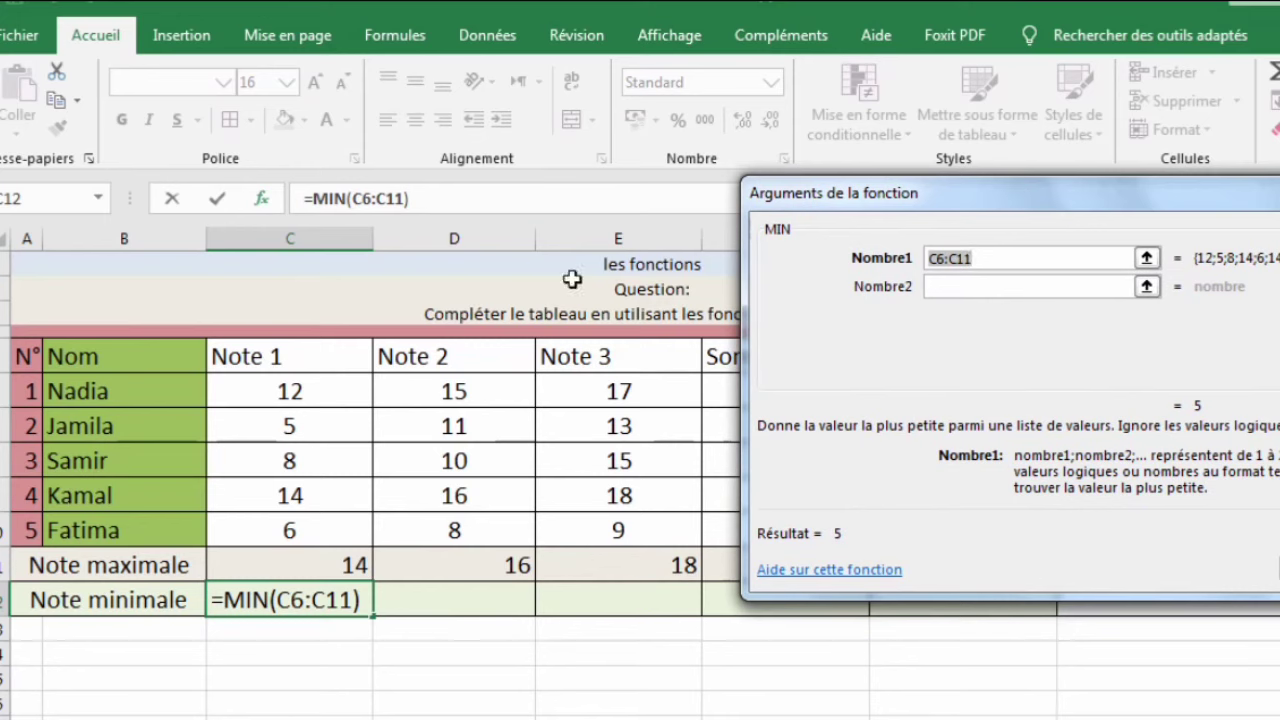
{"action": "left_click_drag", "start_coordinate": [952, 218], "coordinate": [877, 194]}
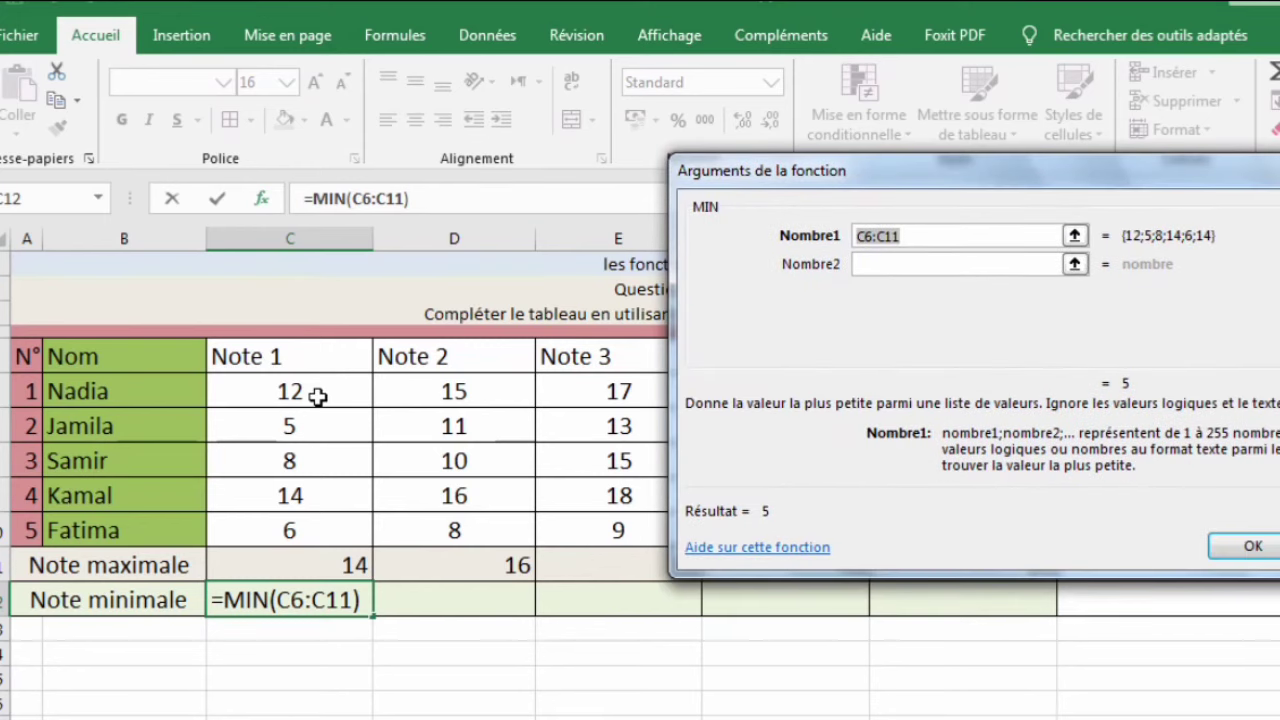
{"action": "left_click_drag", "start_coordinate": [317, 396], "coordinate": [316, 532]}
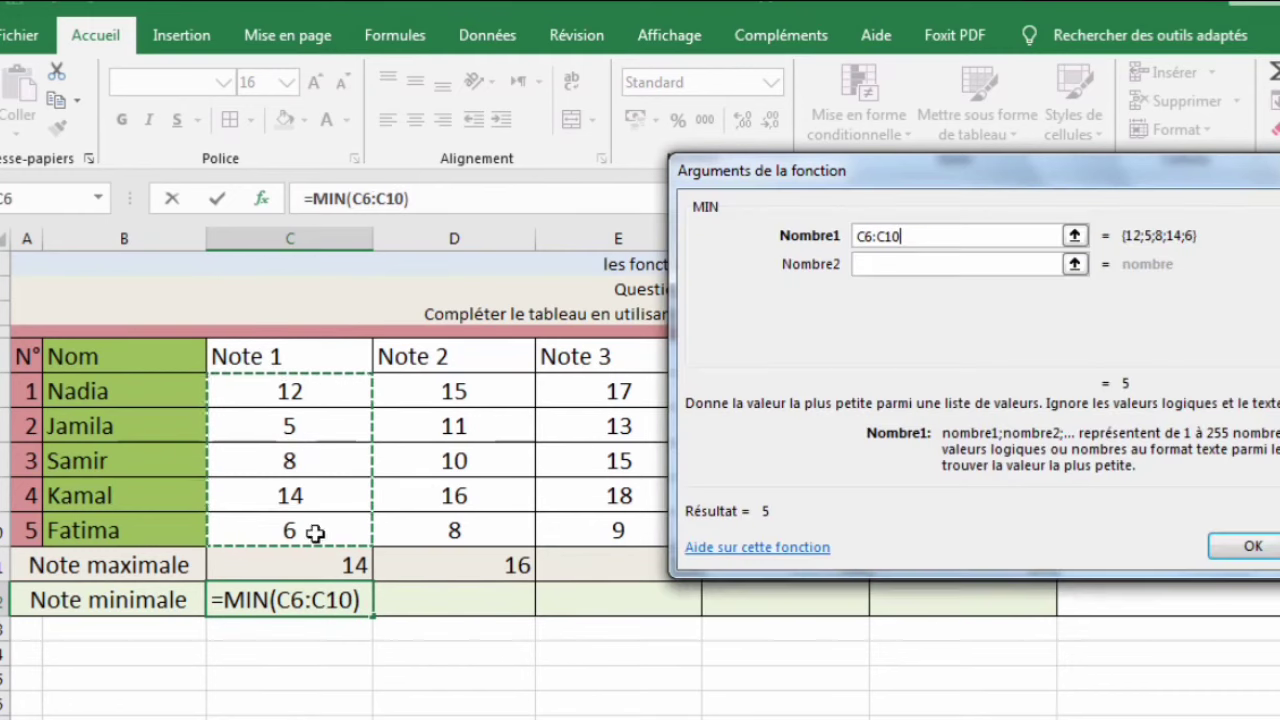
{"action": "left_click", "coordinate": [1256, 556]}
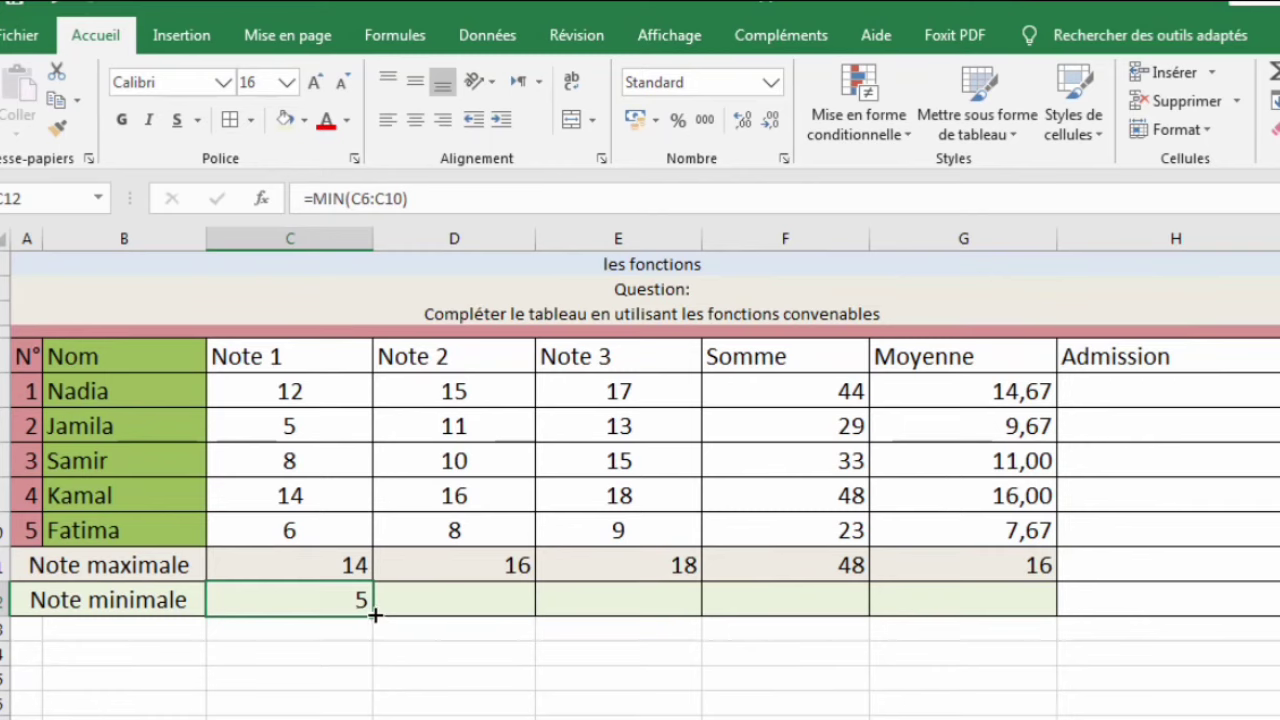
{"action": "left_click_drag", "start_coordinate": [374, 615], "coordinate": [1006, 606]}
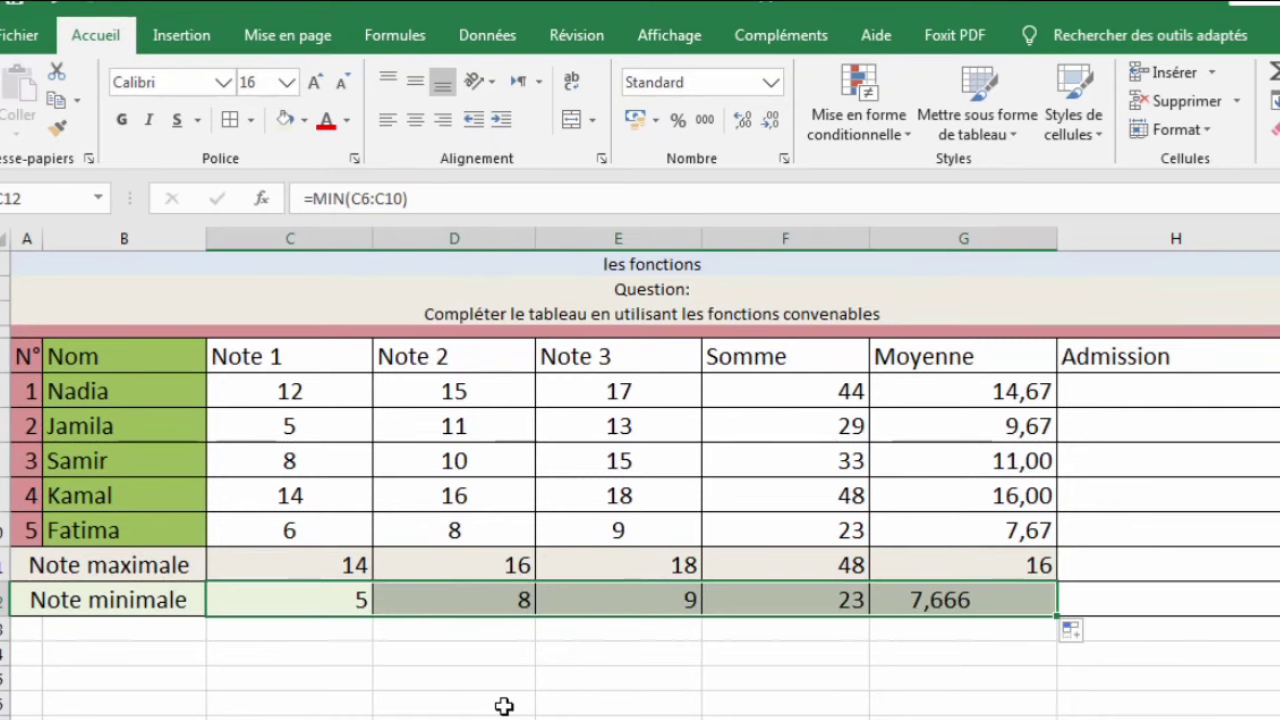
{"action": "left_click", "coordinate": [475, 606]}
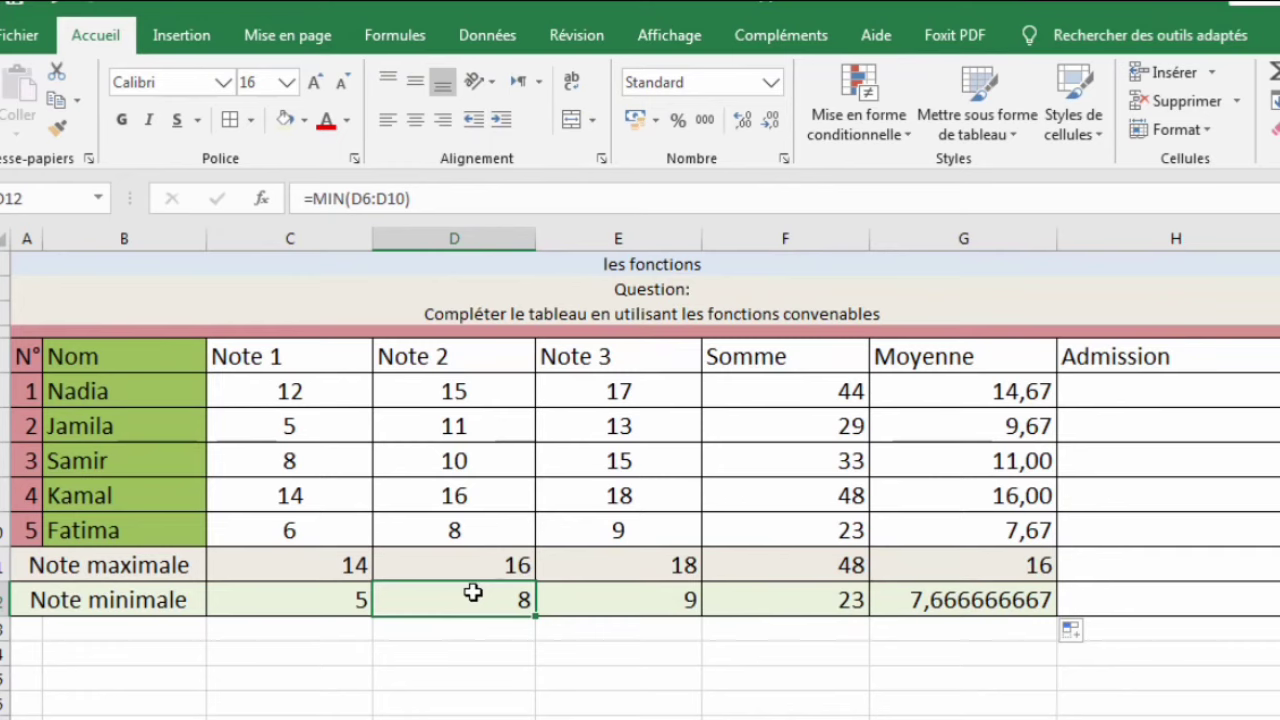
Format the minimum average in G12 as Nombre with 2 decimals and negative numbers in red without a minus sign
{"action": "left_click", "coordinate": [950, 604]}
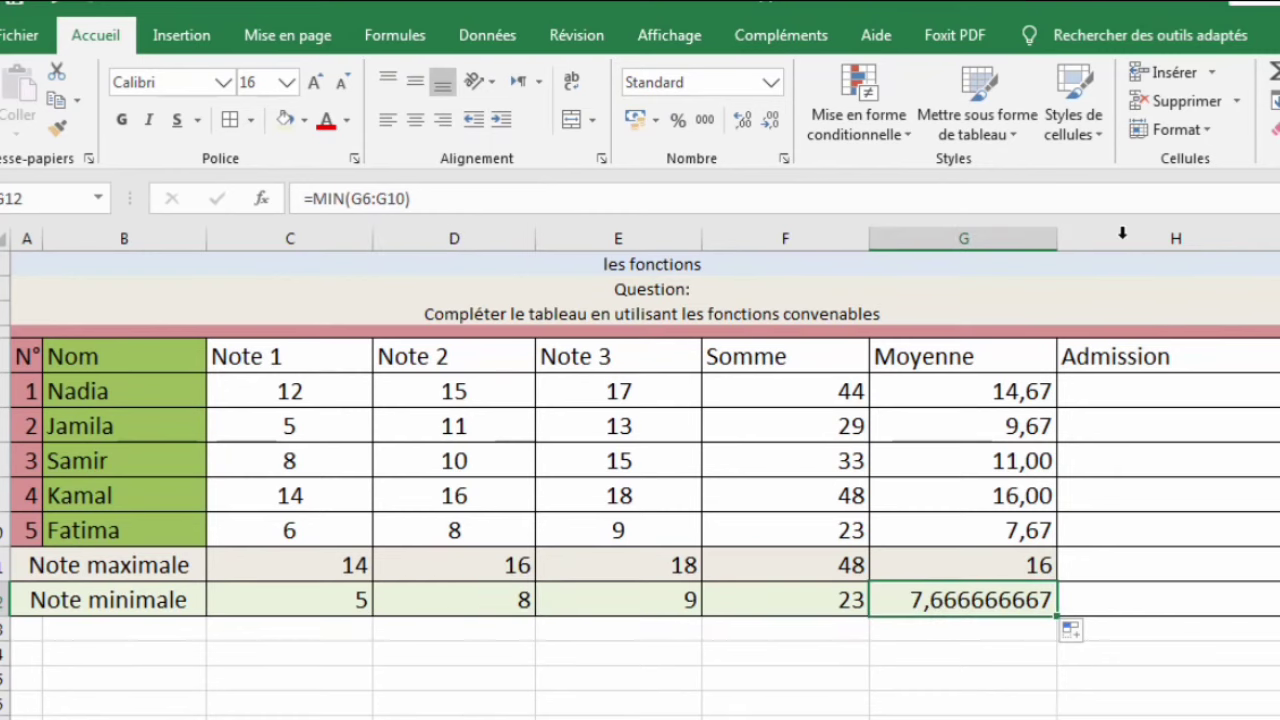
{"action": "left_click", "coordinate": [1171, 127]}
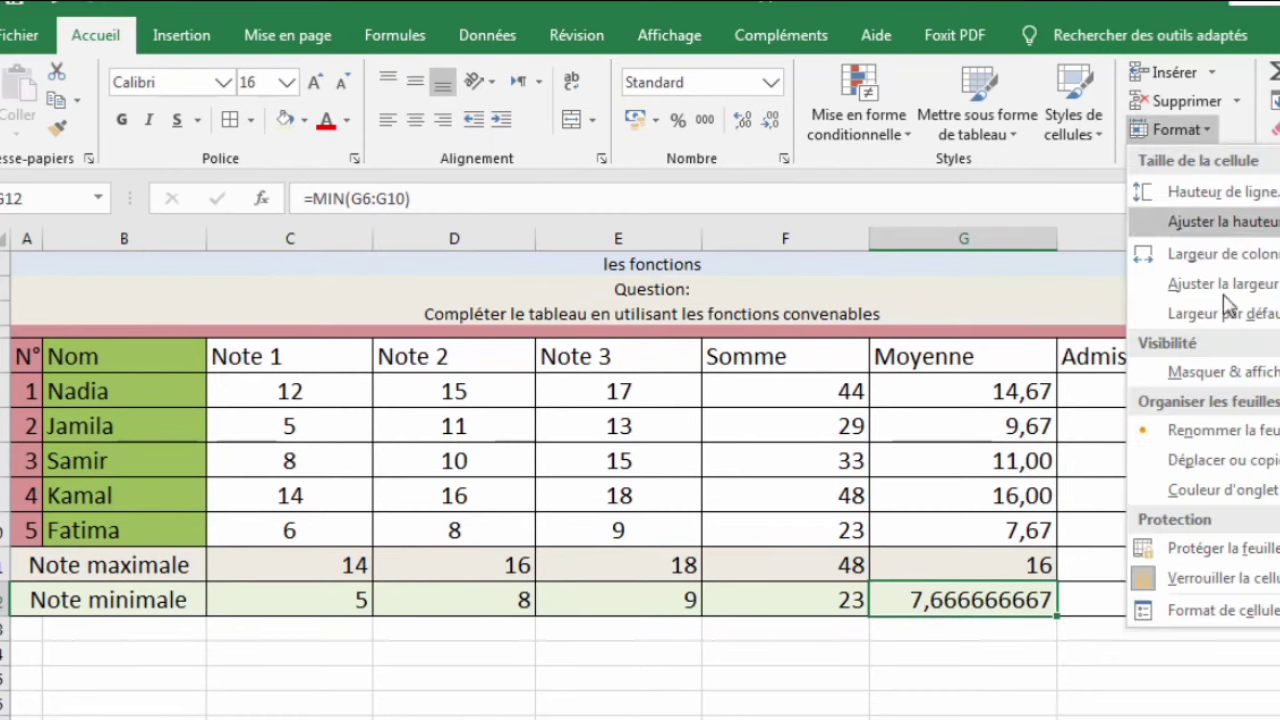
{"action": "left_click", "coordinate": [1155, 573]}
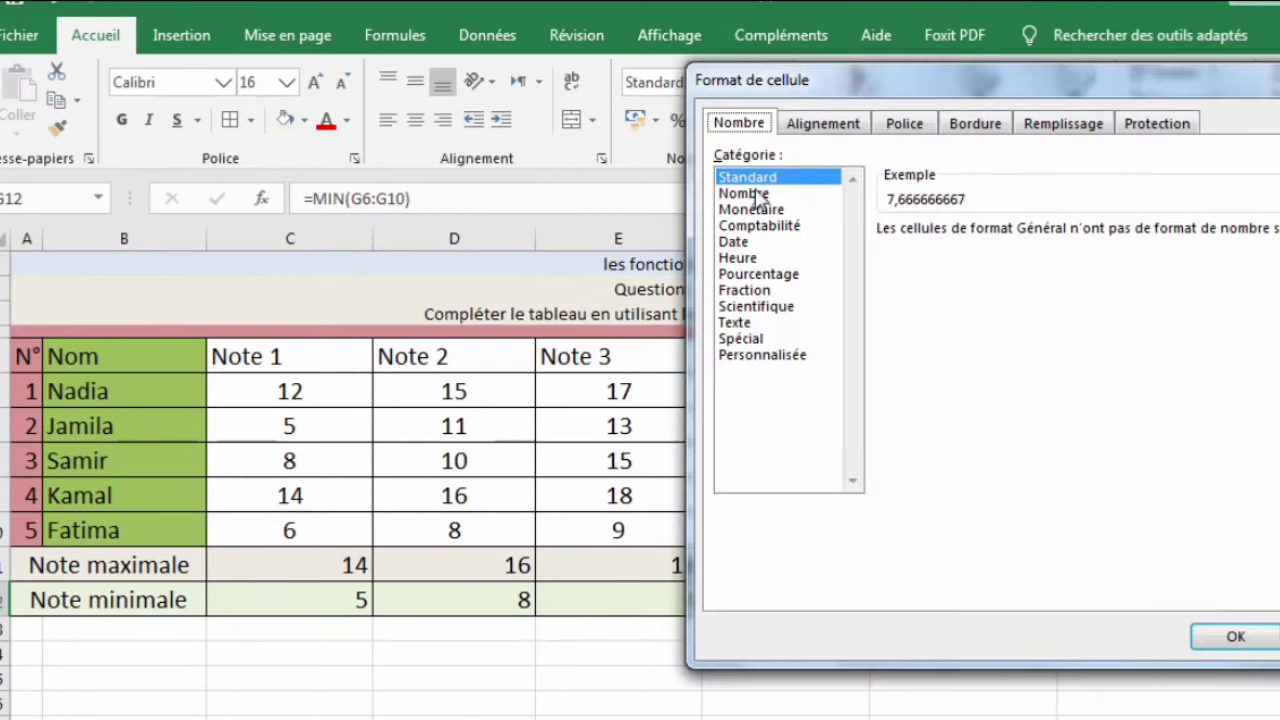
{"action": "left_click", "coordinate": [751, 193]}
{"action": "left_click", "coordinate": [968, 327]}
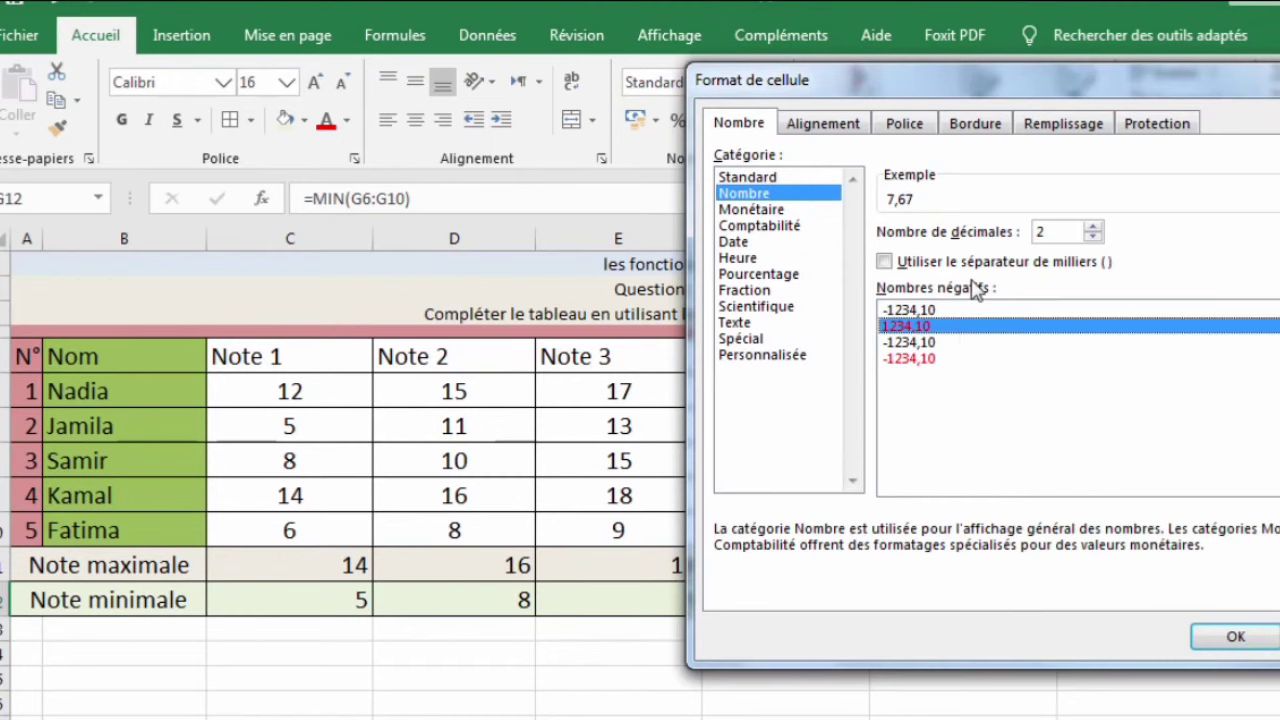
{"action": "left_click", "coordinate": [1236, 637]}
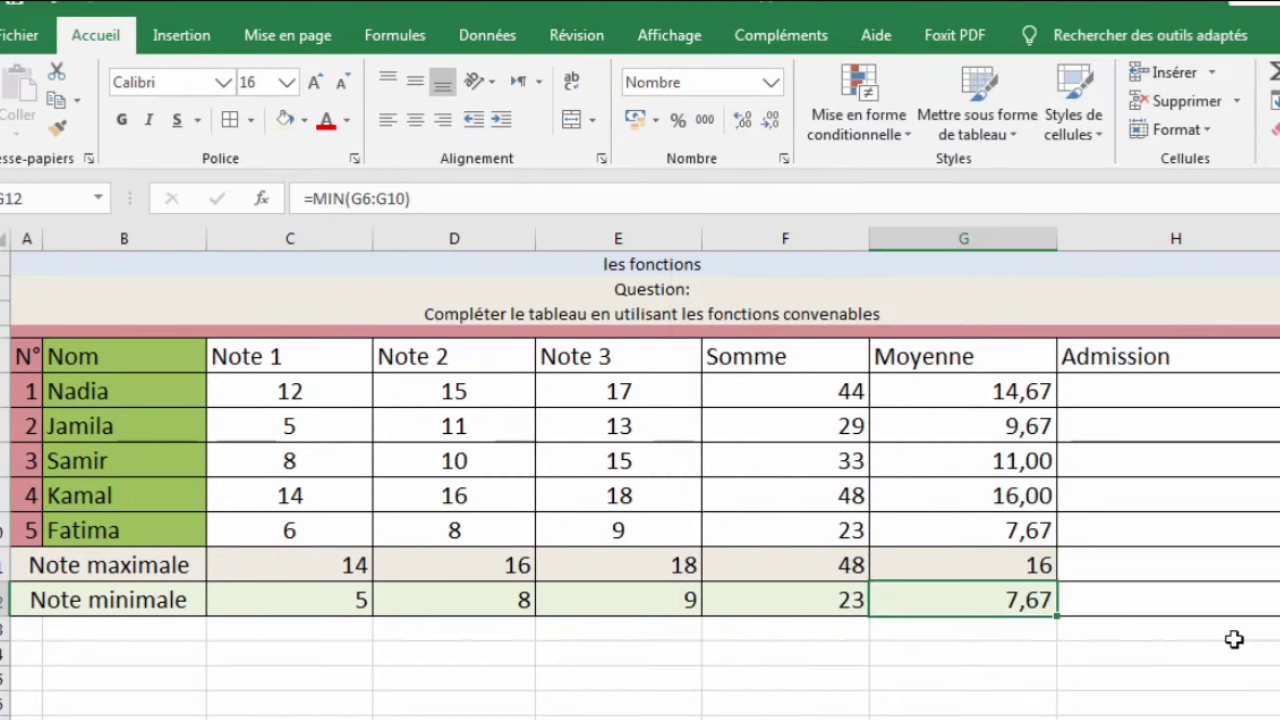
Review the arguments of the SOMME function in F6
{"action": "left_click", "coordinate": [1163, 598]}
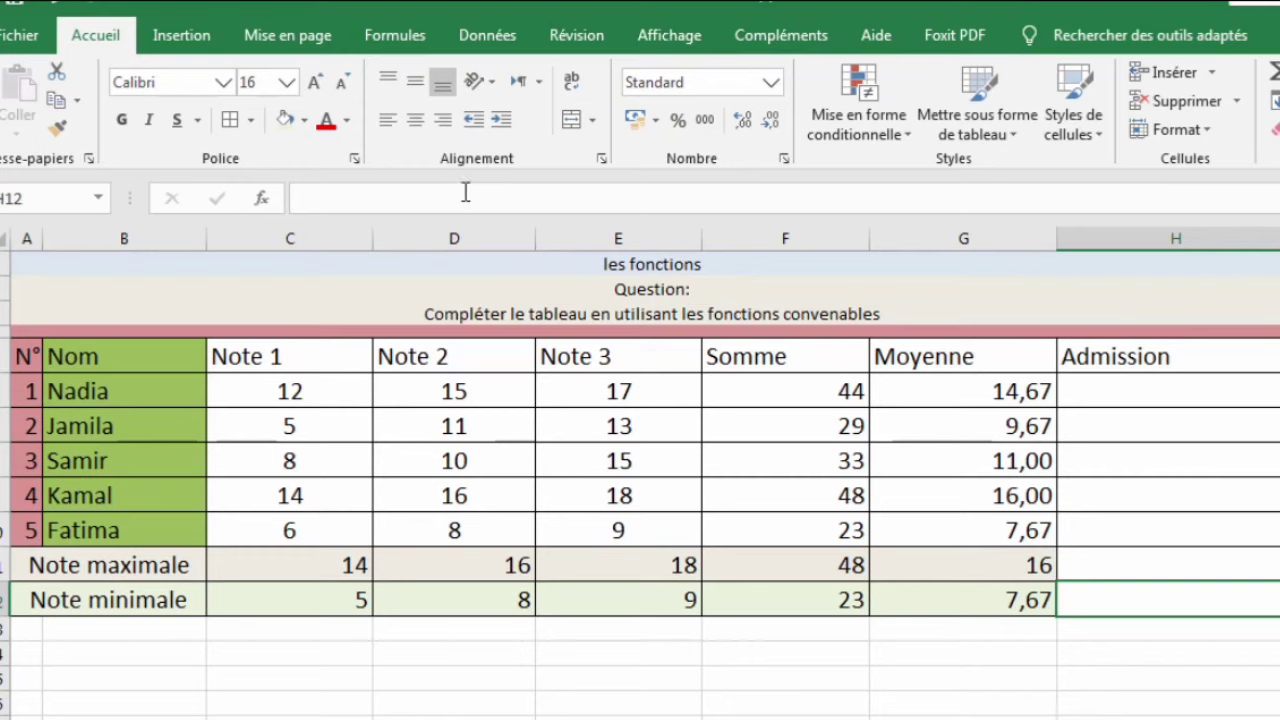
{"action": "left_click", "coordinate": [773, 385]}
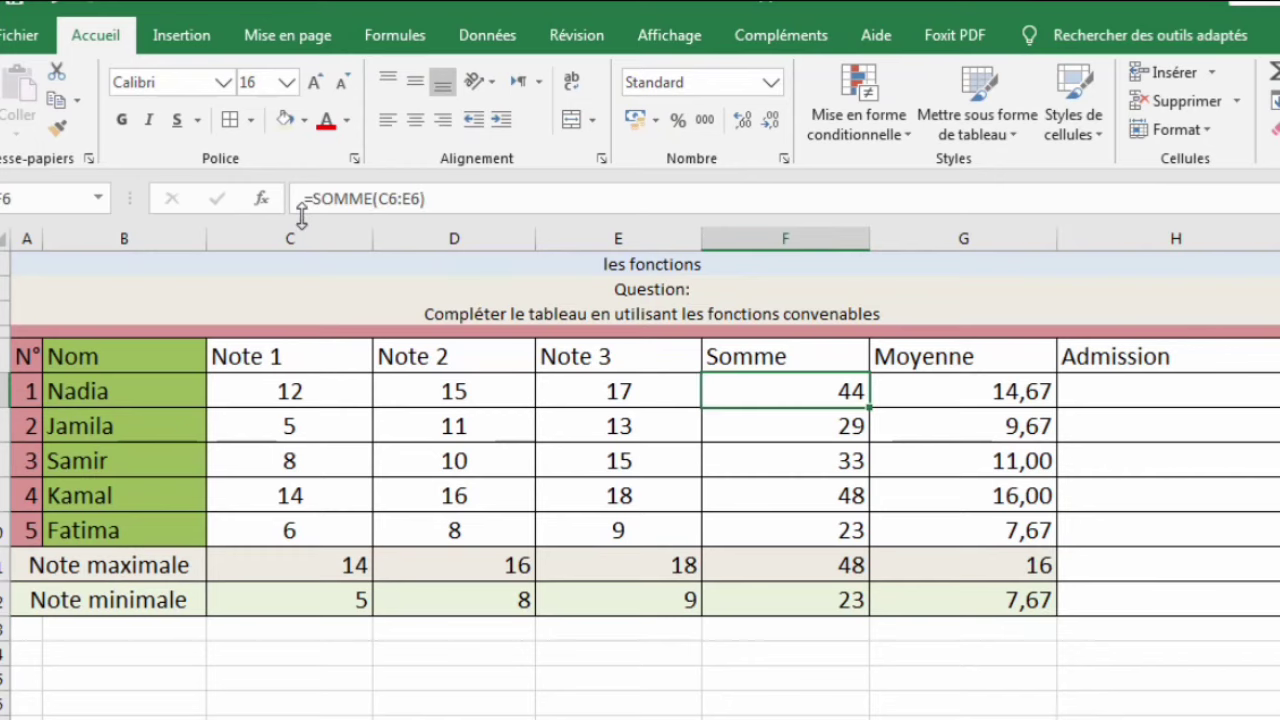
{"action": "left_click", "coordinate": [263, 198]}
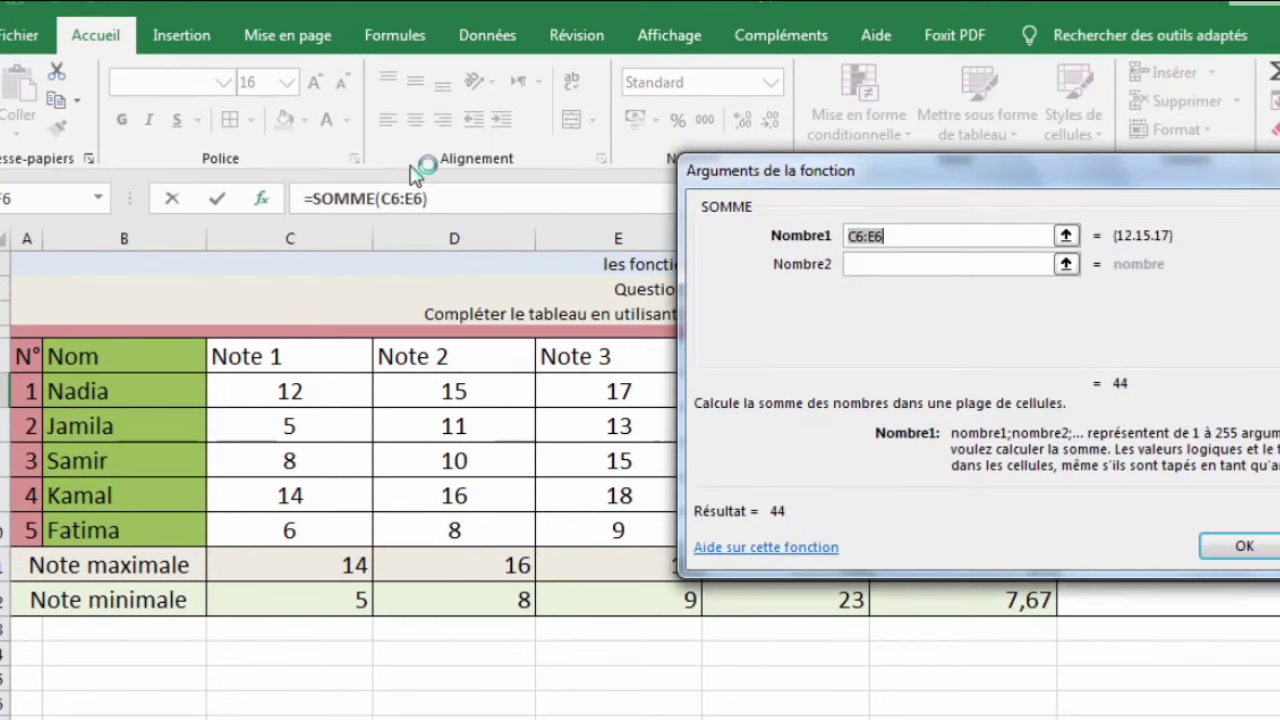
{"action": "key", "text": "Return"}
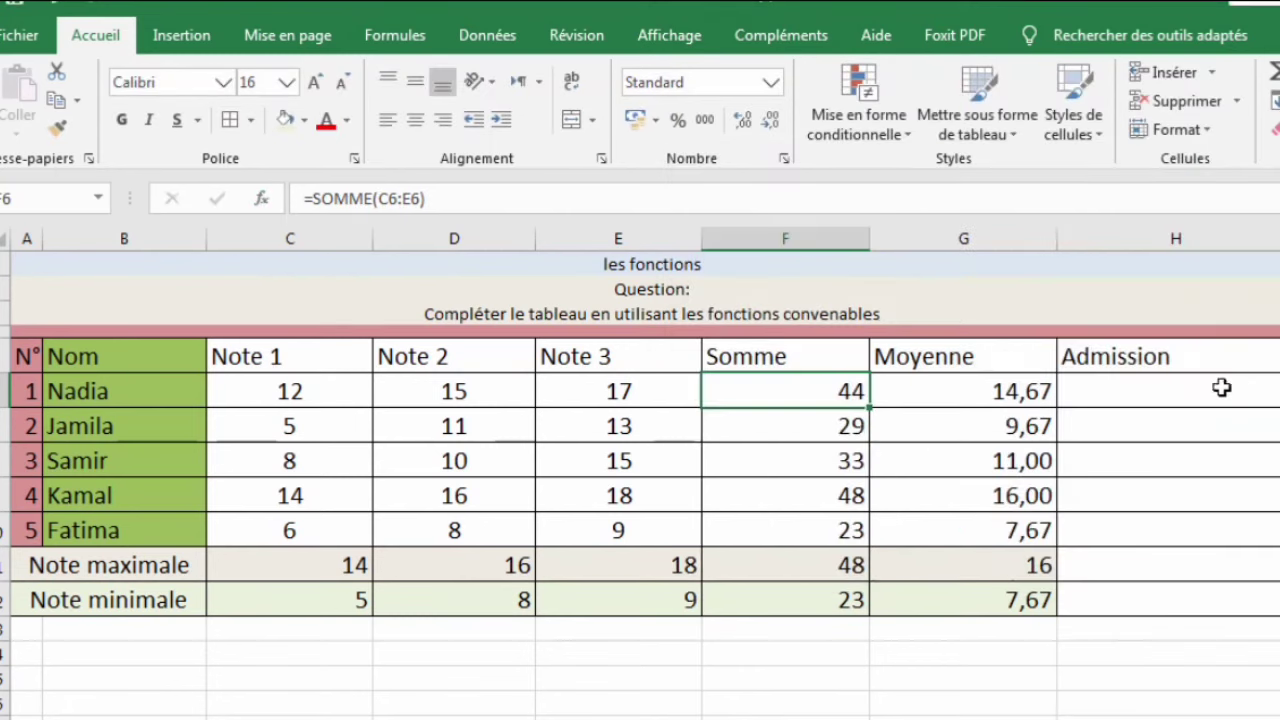
{"action": "left_click", "coordinate": [1223, 386]}
{"action": "left_click", "coordinate": [262, 200]}
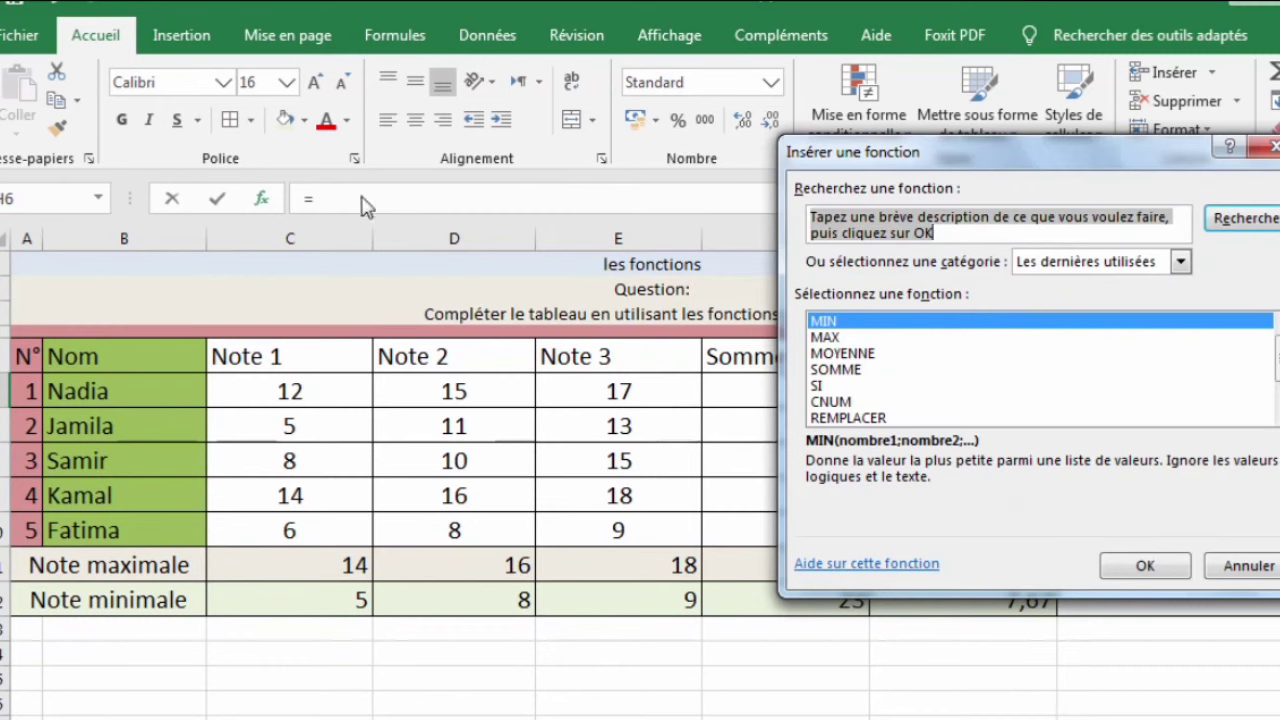
{"action": "left_click", "coordinate": [1247, 565]}
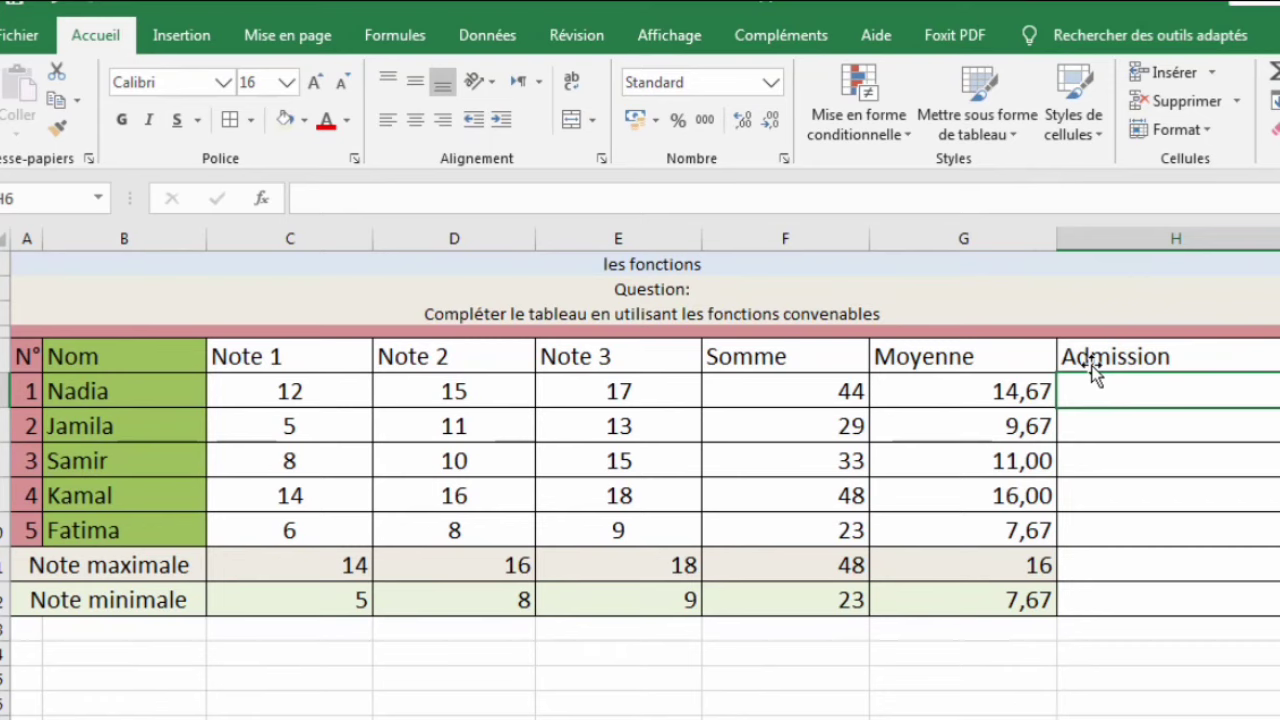
Insert the SI function in the first Admission cell, H6, keeping the Moyenne column visible
{"action": "left_click", "coordinate": [952, 391]}
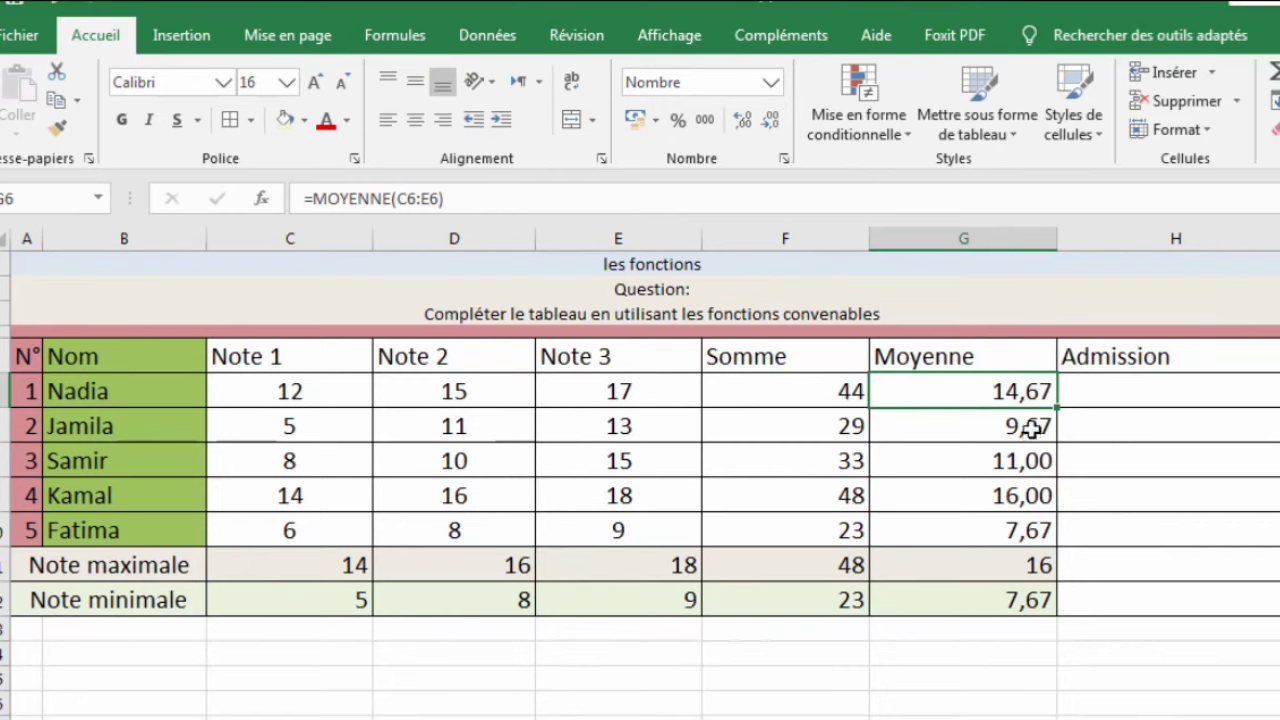
{"action": "left_click", "coordinate": [1104, 398]}
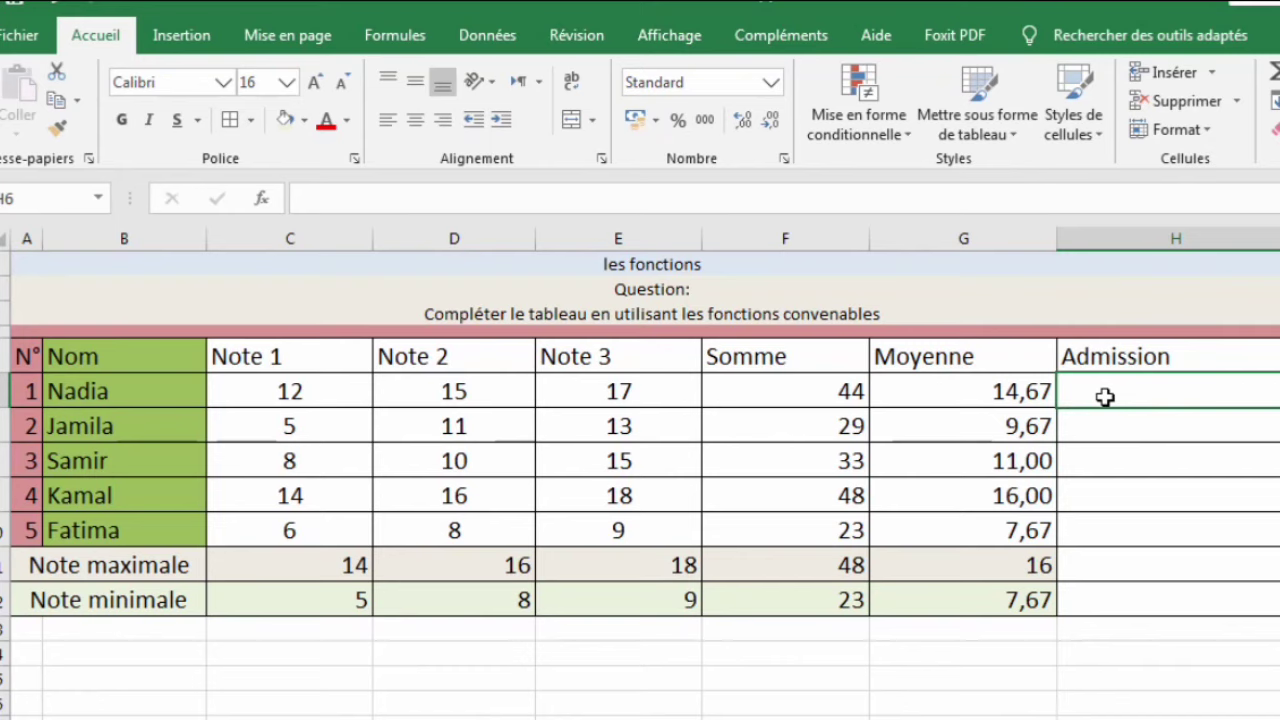
{"action": "left_click", "coordinate": [262, 198]}
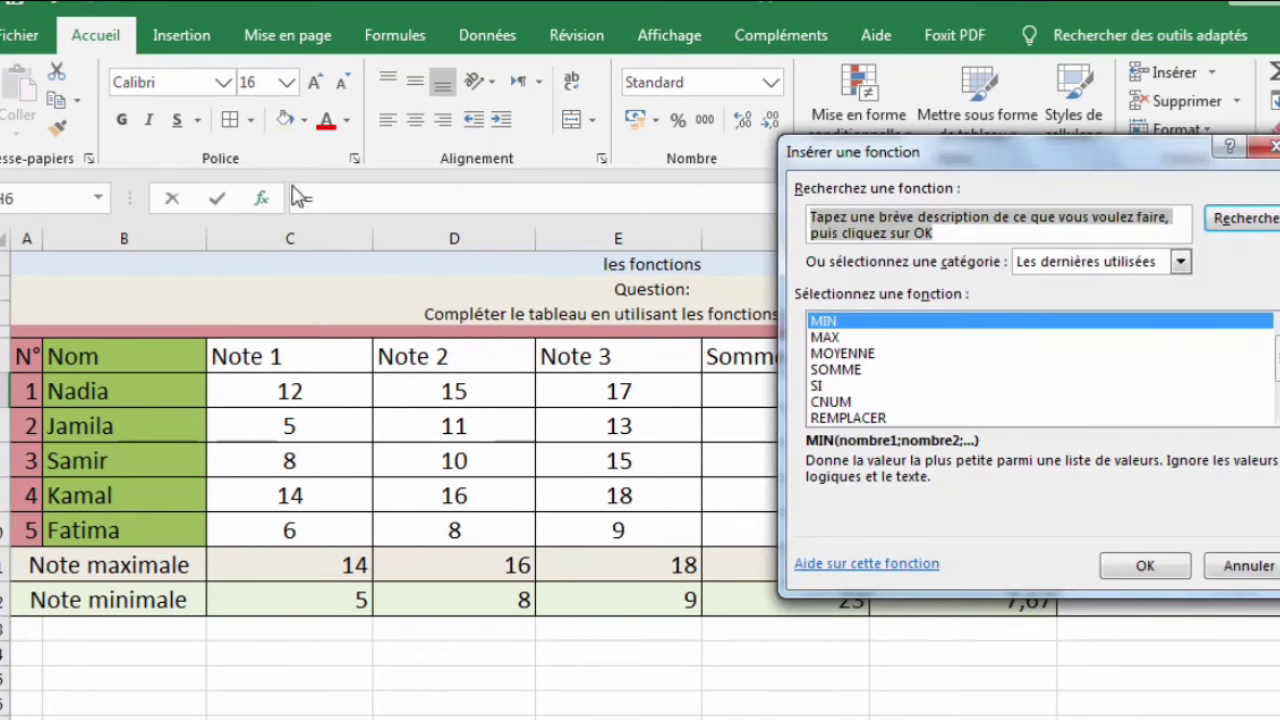
{"action": "left_click", "coordinate": [822, 386]}
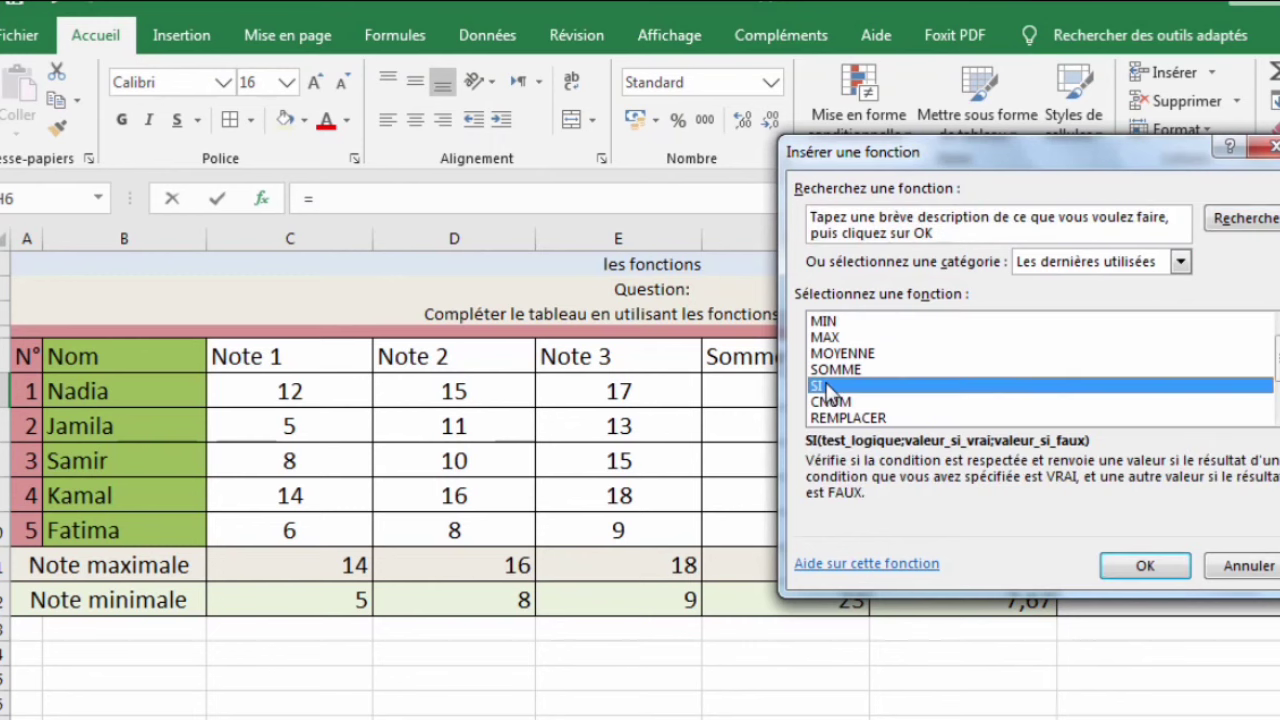
{"action": "left_click", "coordinate": [1147, 566]}
{"action": "left_click_drag", "start_coordinate": [971, 204], "coordinate": [460, 208]}
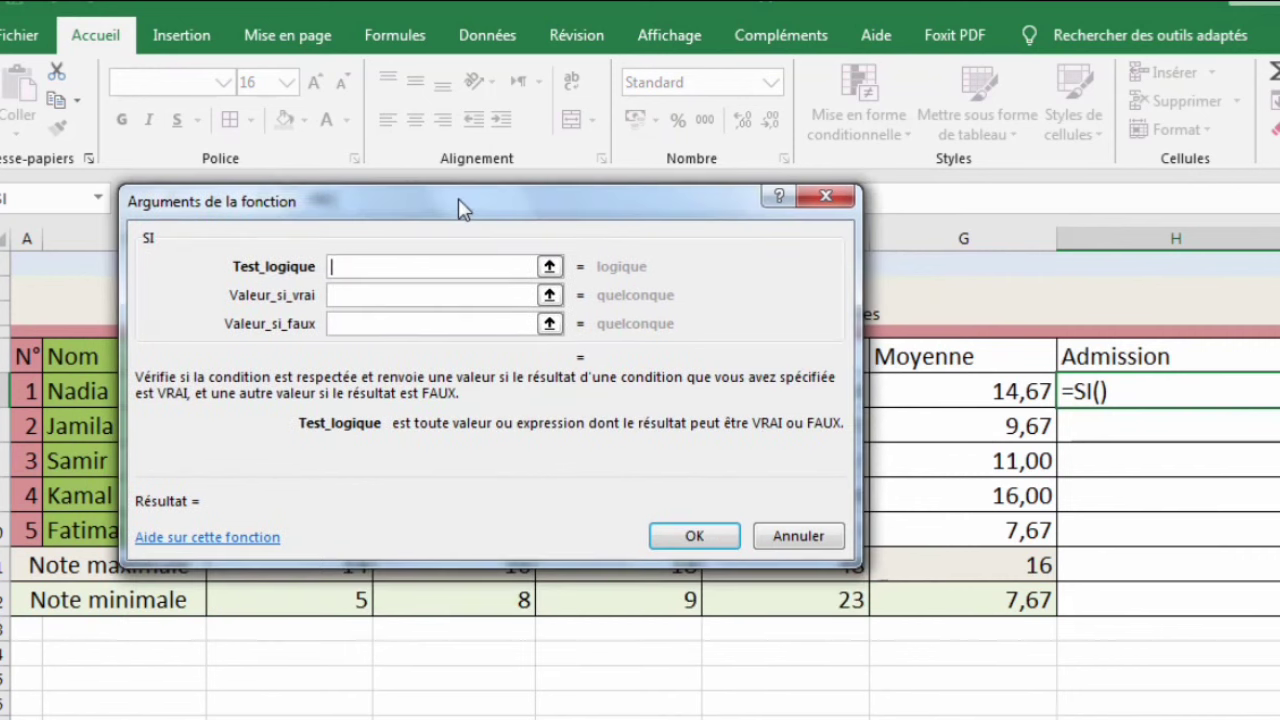
Set the SI function in H6 to test G6<10, returning "pas admis" if true and "admis" if false
{"action": "left_click", "coordinate": [1004, 392]}
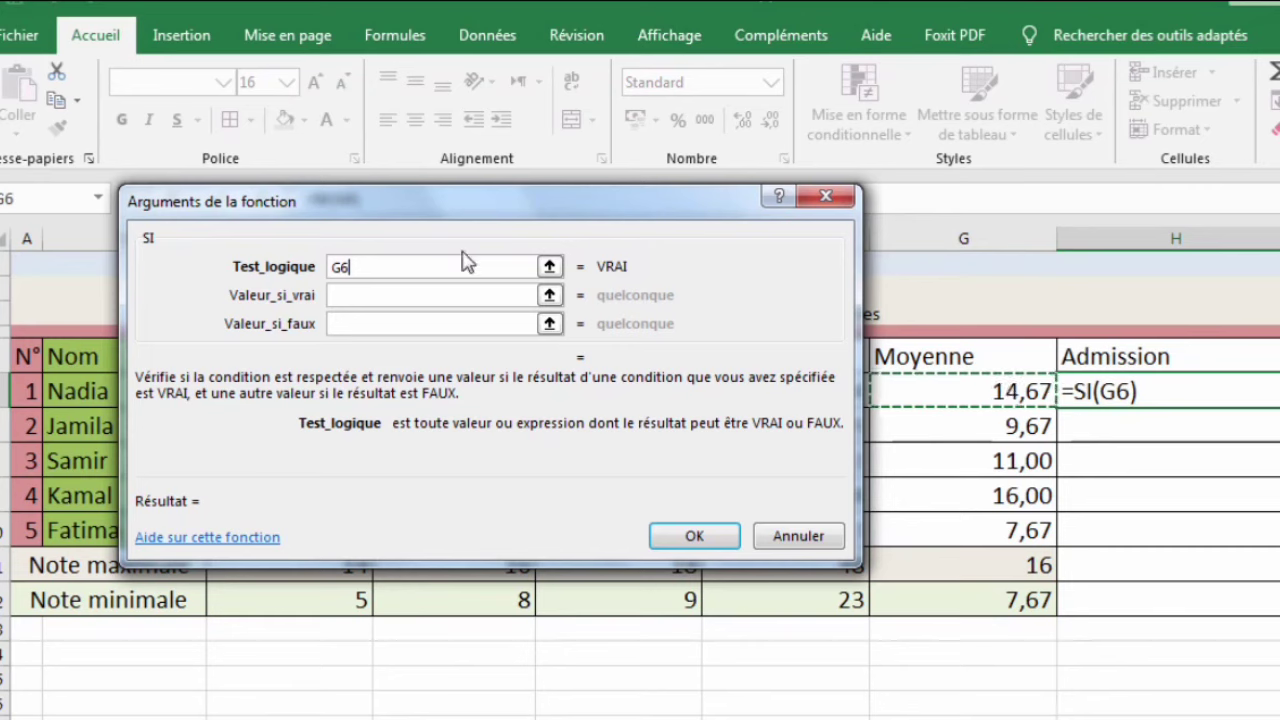
{"action": "type", "text": "<"}
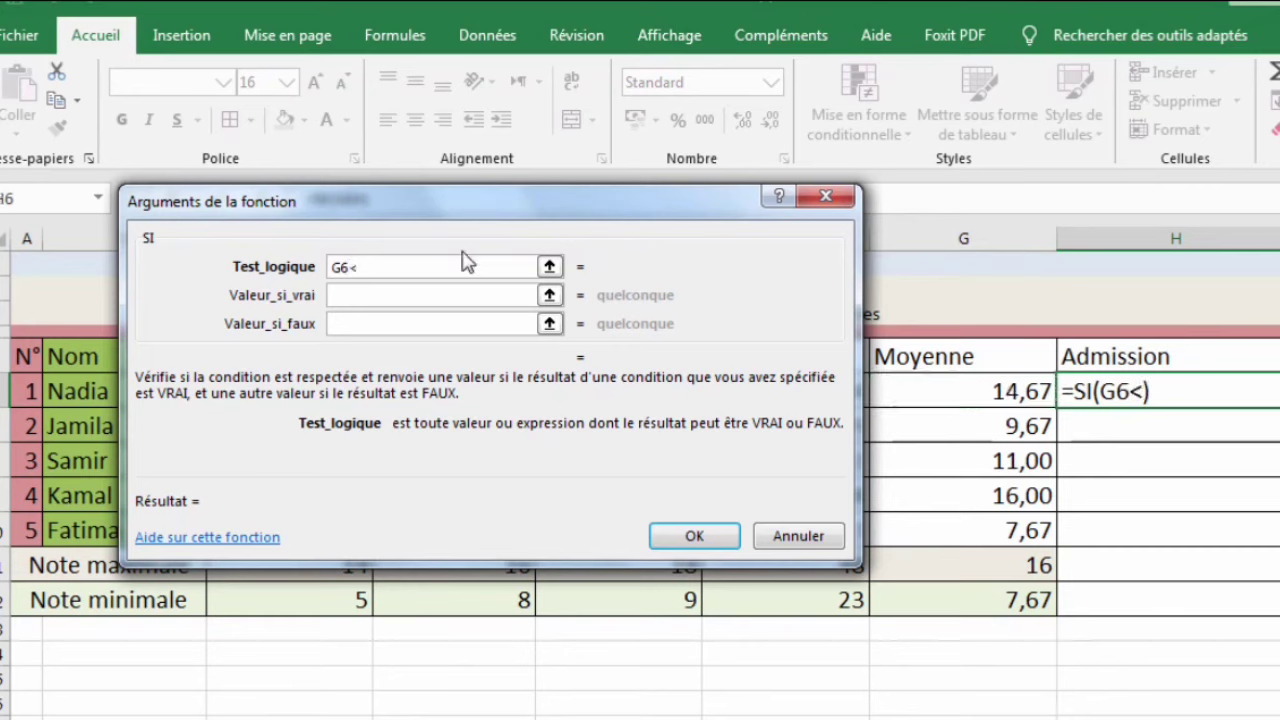
{"action": "type", "text": "10"}
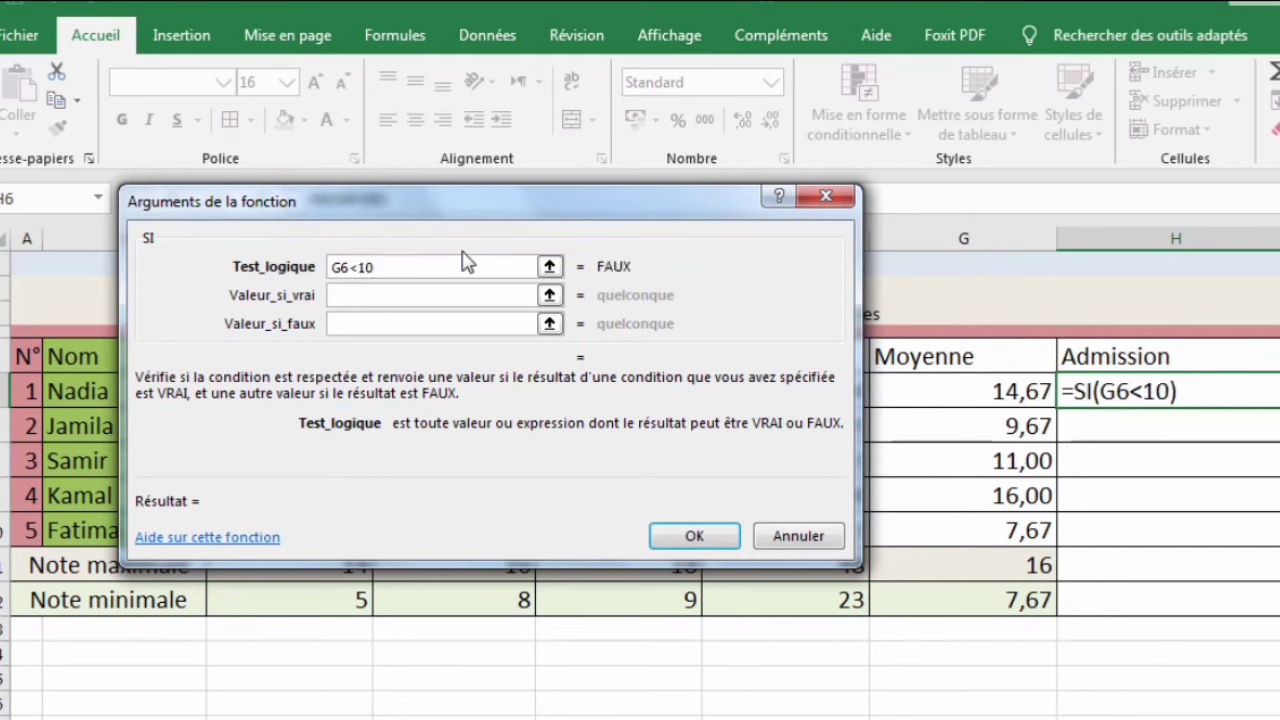
{"action": "left_click", "coordinate": [411, 295]}
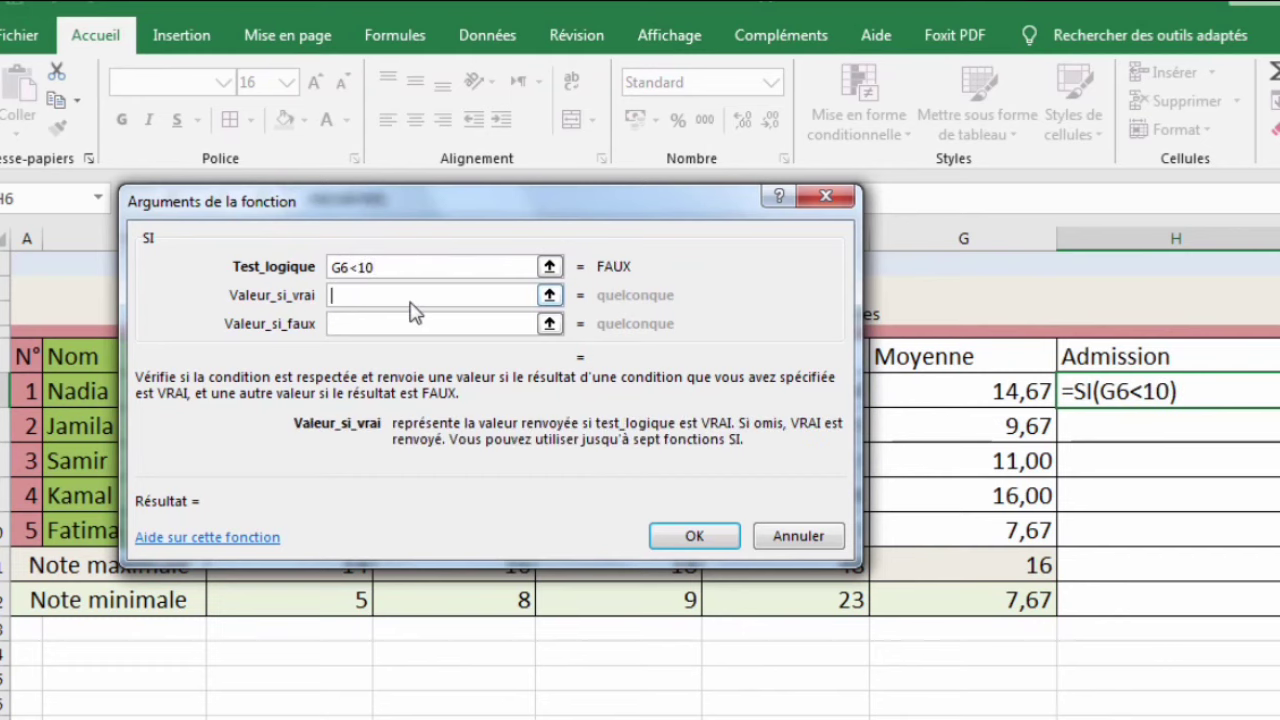
{"action": "type", "text": "p"}
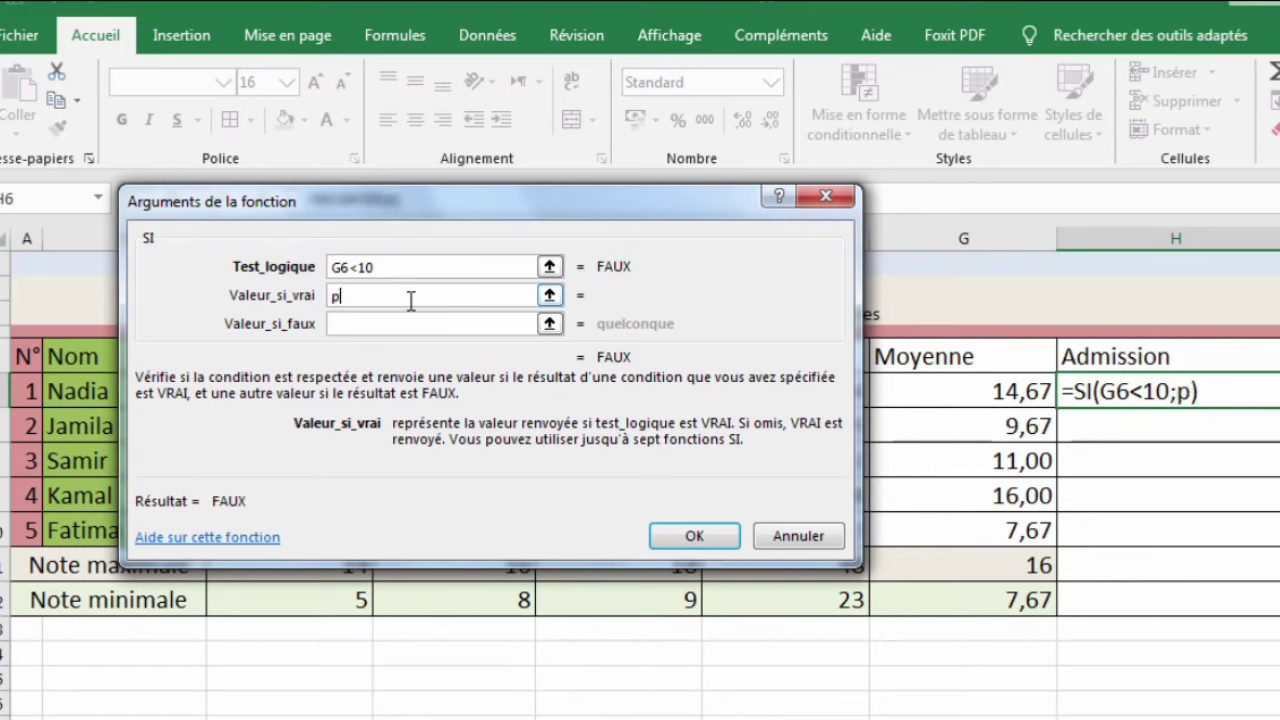
{"action": "type", "text": "as admis"}
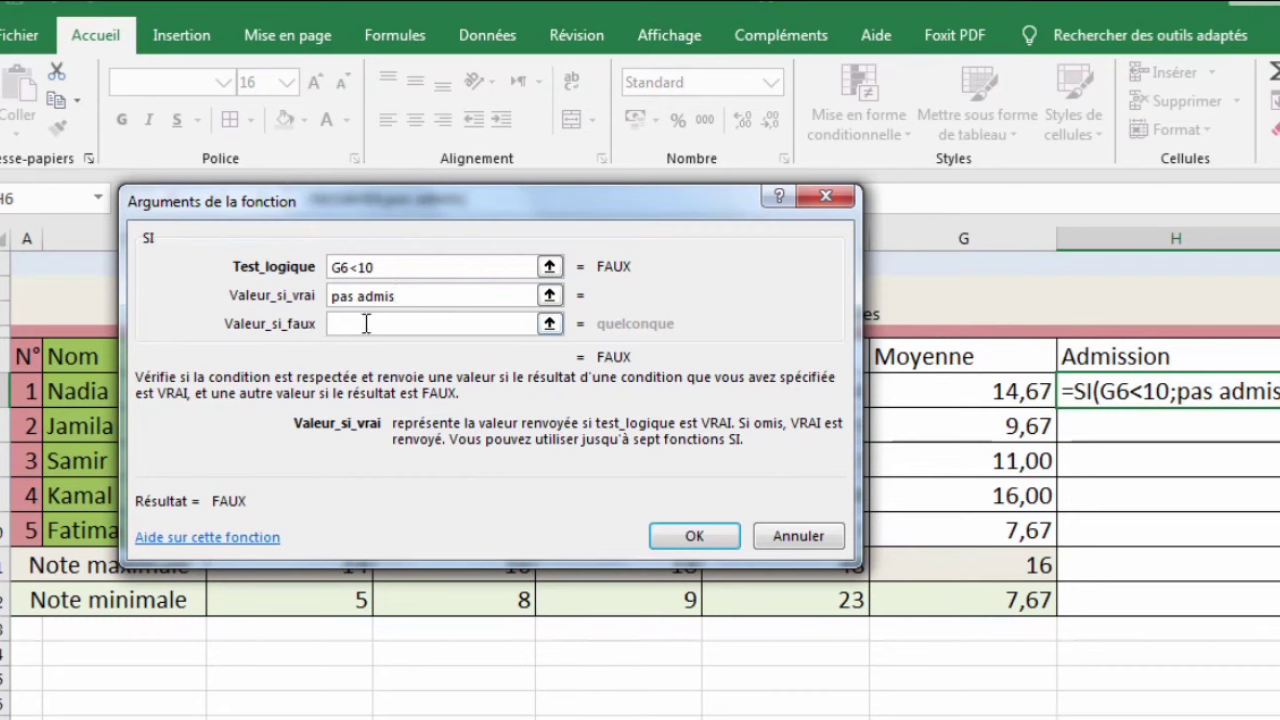
{"action": "left_click", "coordinate": [433, 320]}
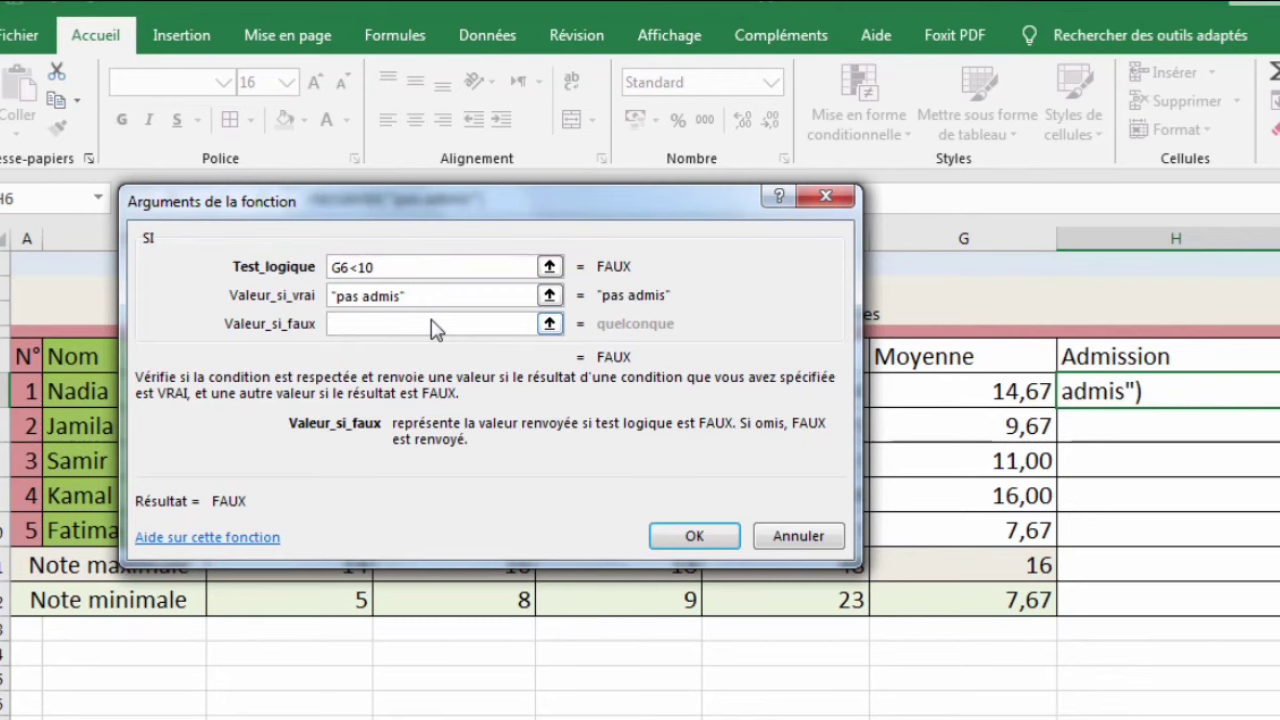
{"action": "type", "text": "admis"}
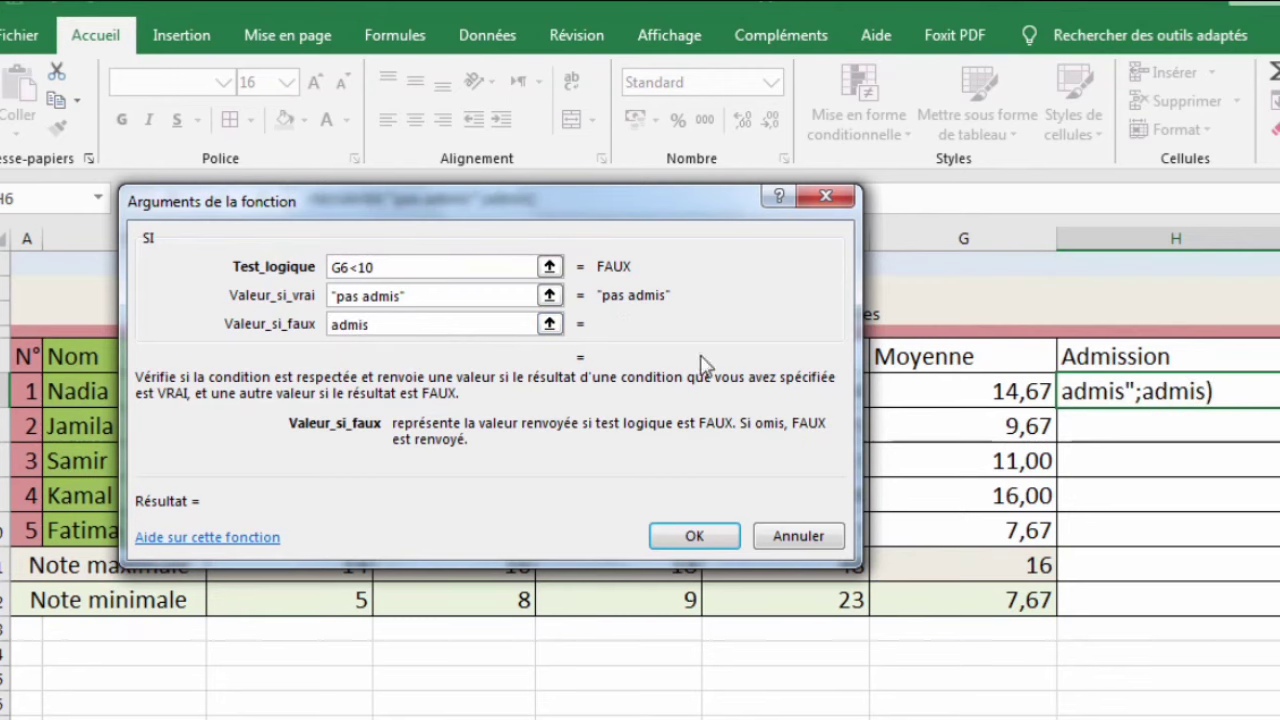
{"action": "left_click", "coordinate": [684, 535]}
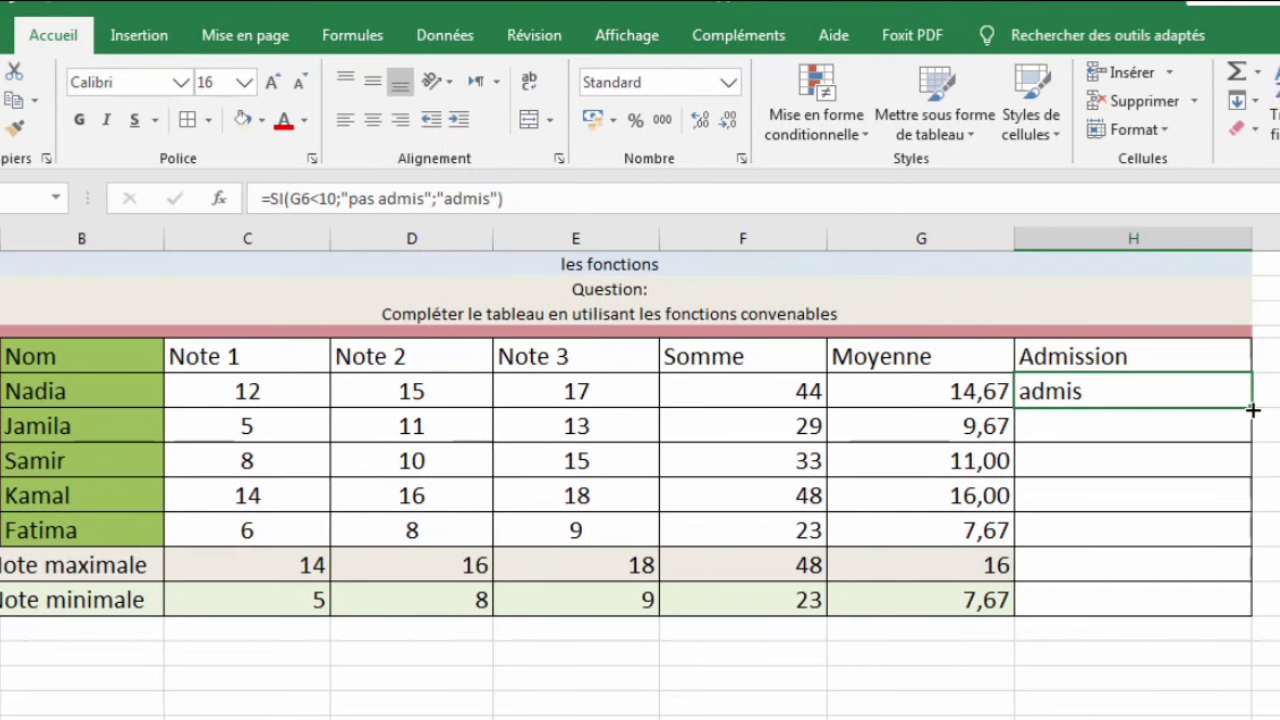
Copy the SI formula from H6 down the Admission column through H10
{"action": "left_click_drag", "start_coordinate": [1253, 409], "coordinate": [1237, 544]}
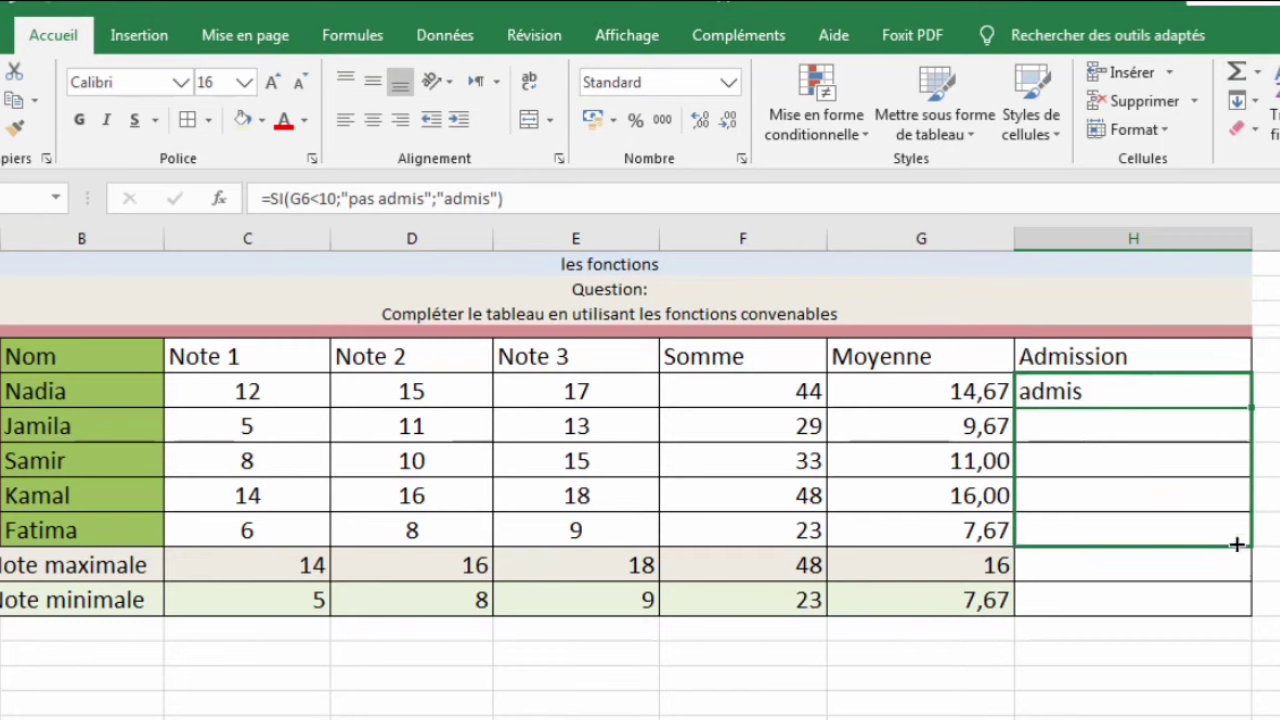
{"action": "left_click_drag", "start_coordinate": [1237, 544], "coordinate": [1237, 544]}
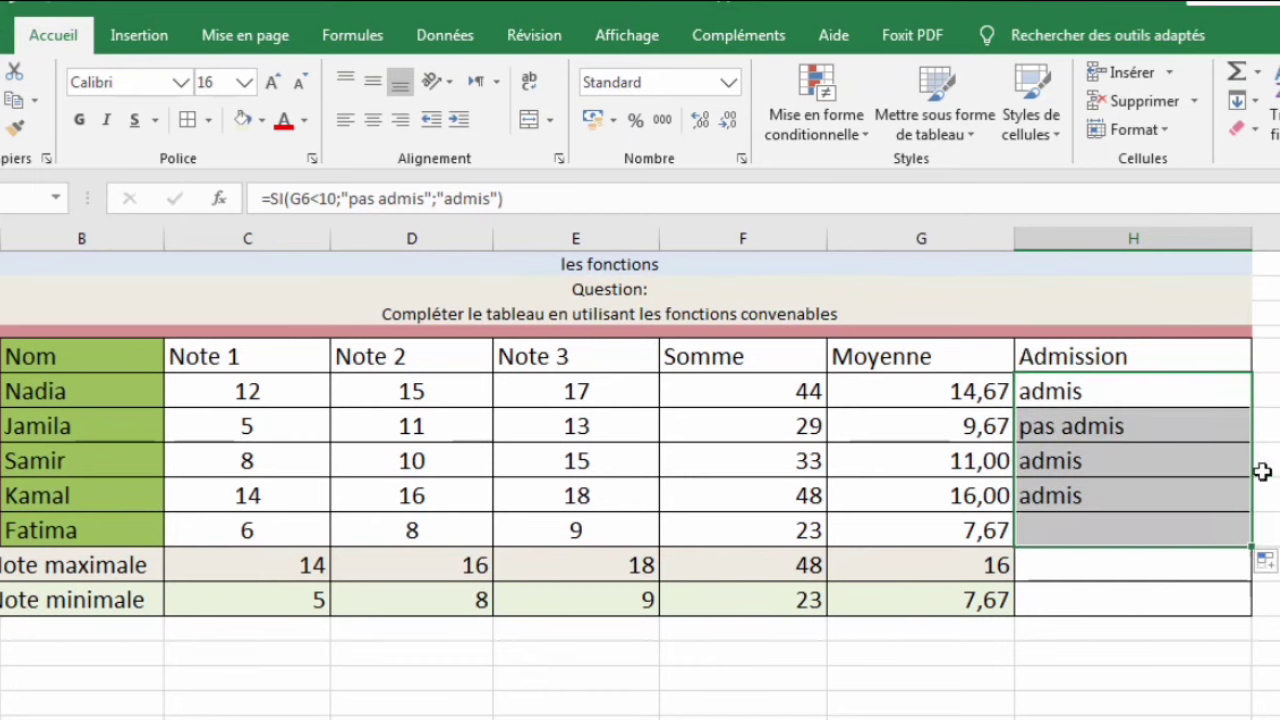
{"action": "left_click", "coordinate": [1240, 401]}
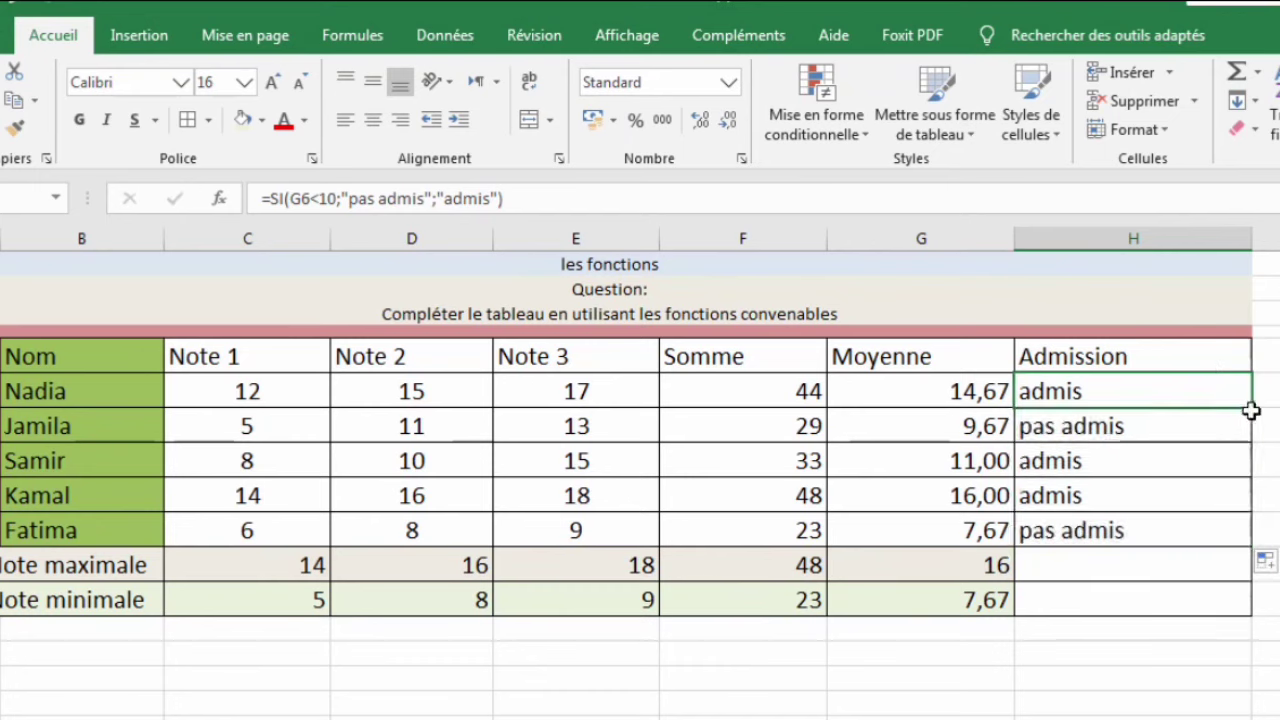
{"action": "left_click_drag", "start_coordinate": [1251, 410], "coordinate": [1227, 543]}
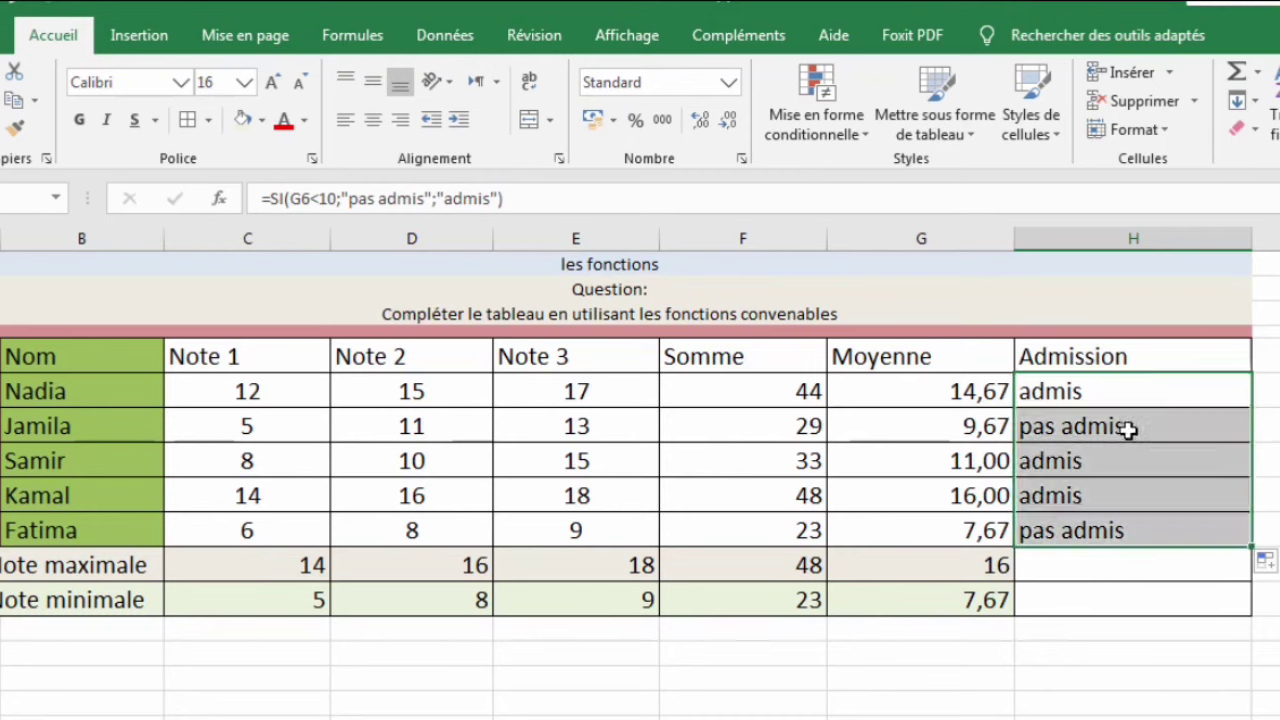
{"action": "left_click", "coordinate": [1038, 392]}
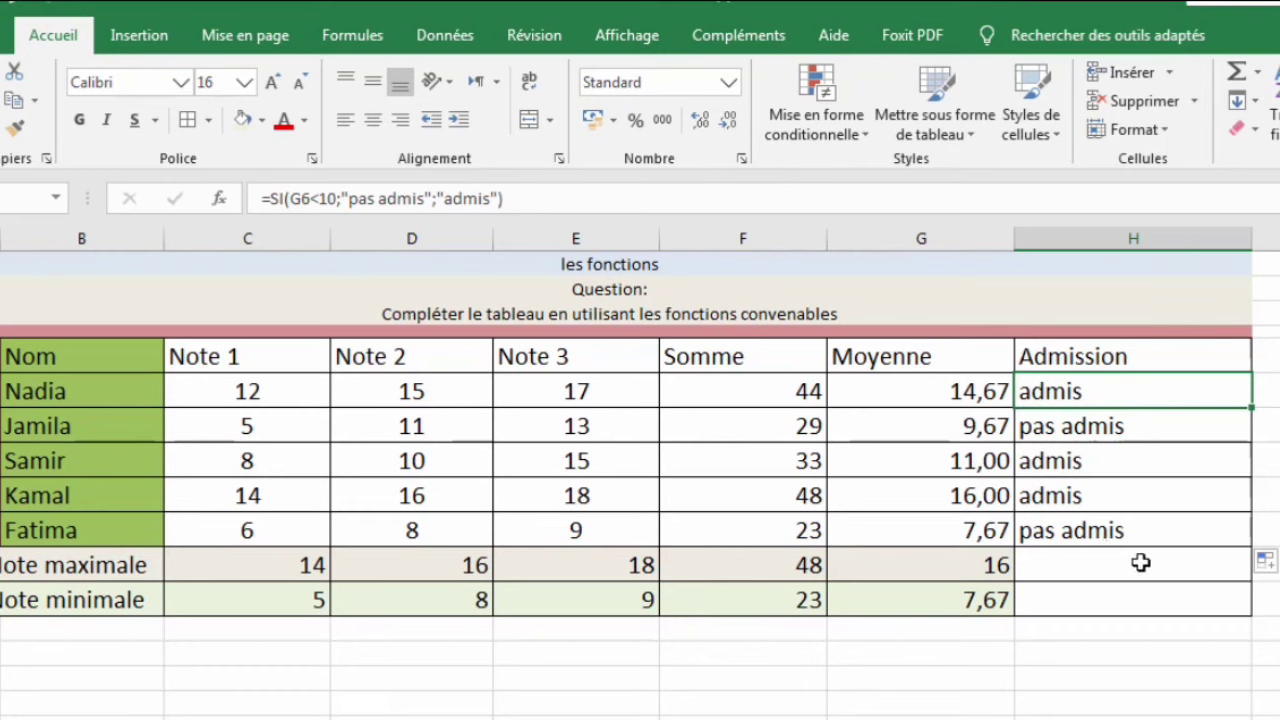
Fill the empty Admission cells in the Note maximale and Note minimale rows, H11:H12, with the dark blue theme colour
{"action": "left_click_drag", "start_coordinate": [1139, 563], "coordinate": [1137, 600]}
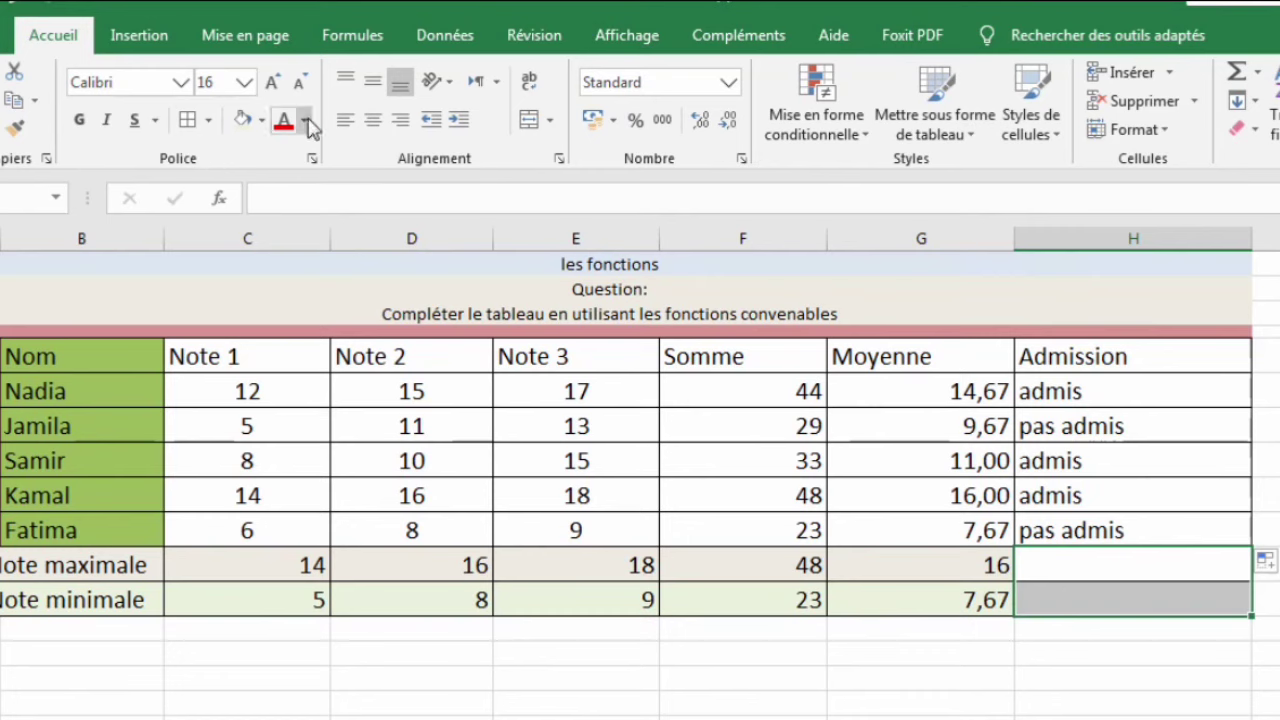
{"action": "left_click", "coordinate": [262, 120]}
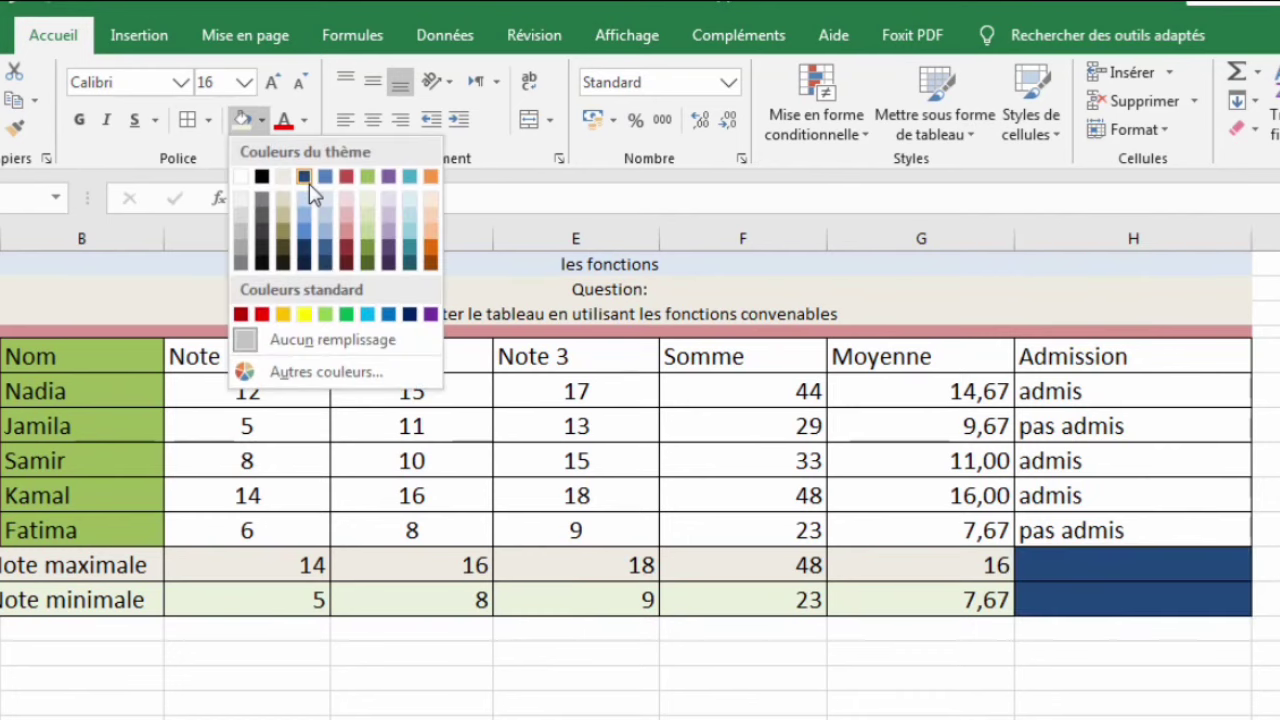
{"action": "left_click", "coordinate": [307, 185]}
{"action": "left_click", "coordinate": [1155, 487]}
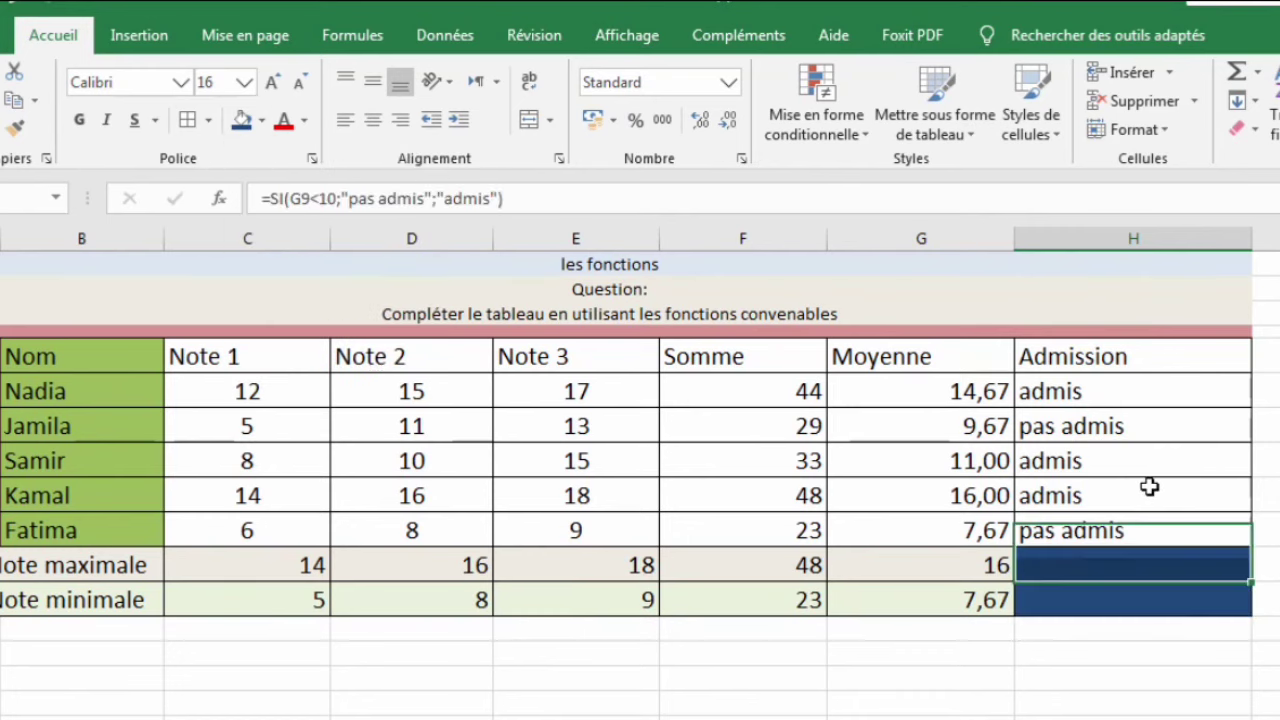